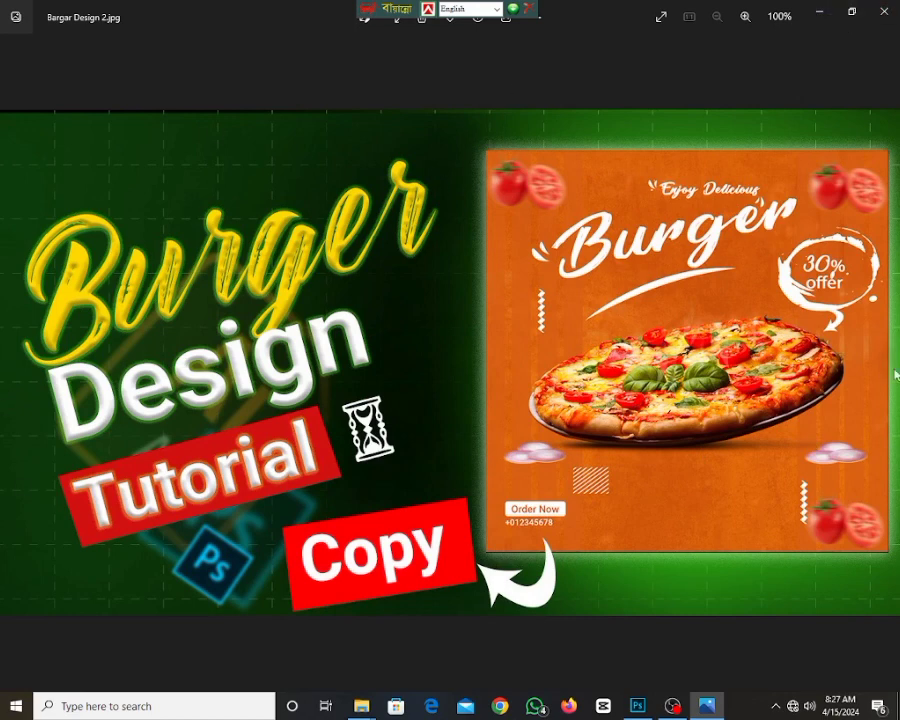
# - Switch from the reference image to Photoshop and open the settings for a new document
pyautogui.click(818, 15)
pyautogui.click(640, 707)
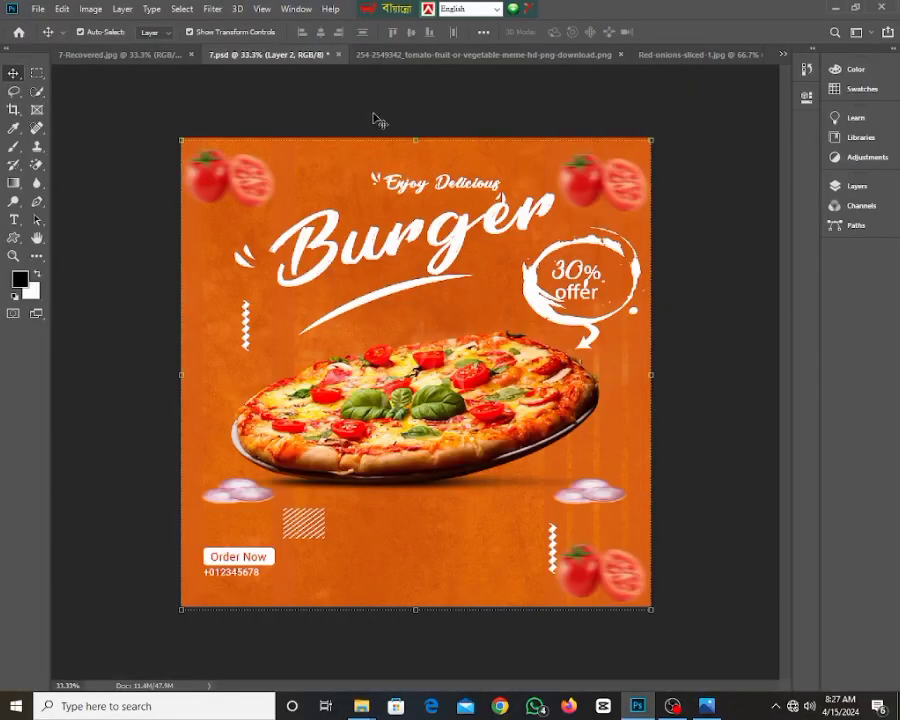
pyautogui.click(38, 9)
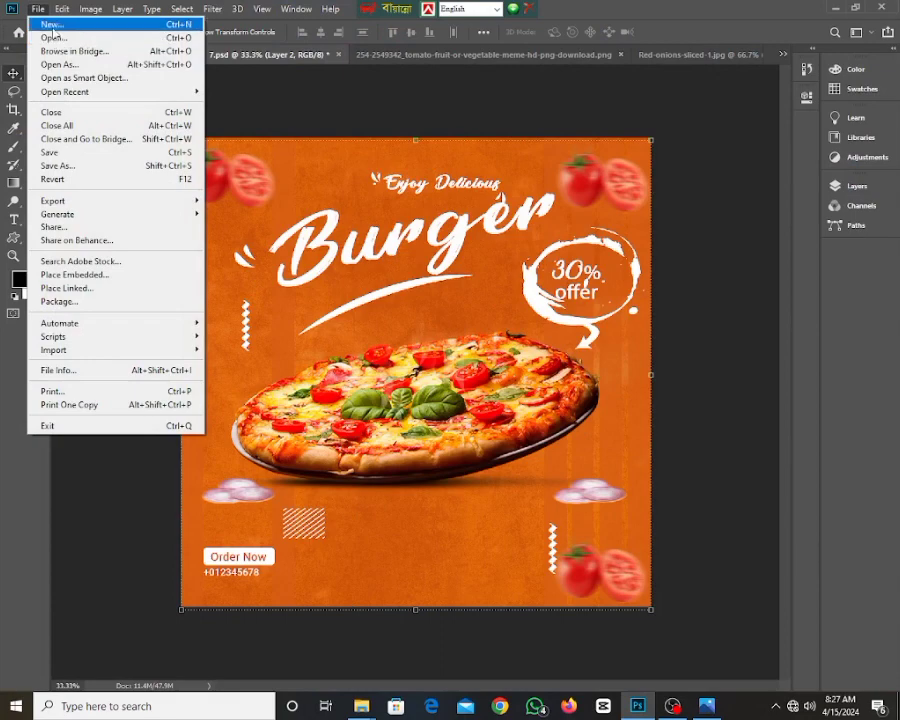
pyautogui.click(51, 31)
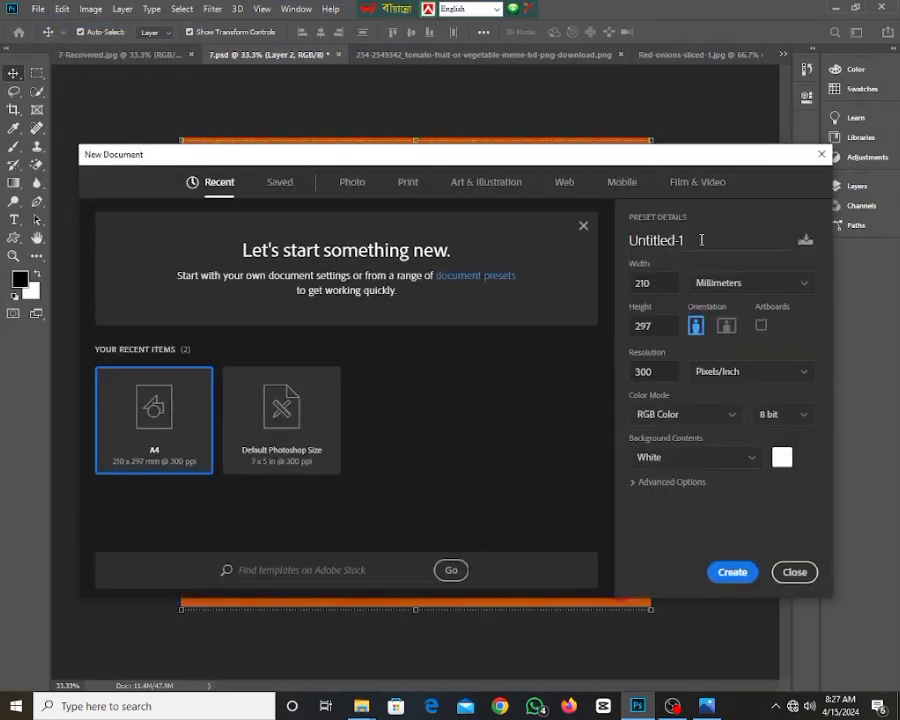
# - Set the document units to pixels and create a canvas 1000 pixels wide and 1000 pixels high
pyautogui.click(727, 290)
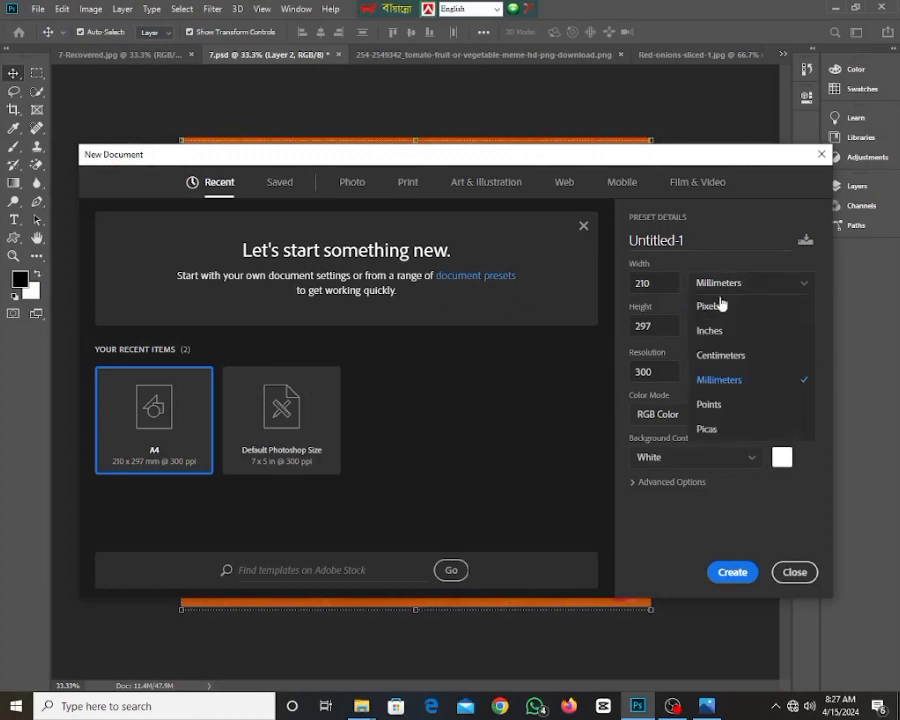
pyautogui.click(706, 328)
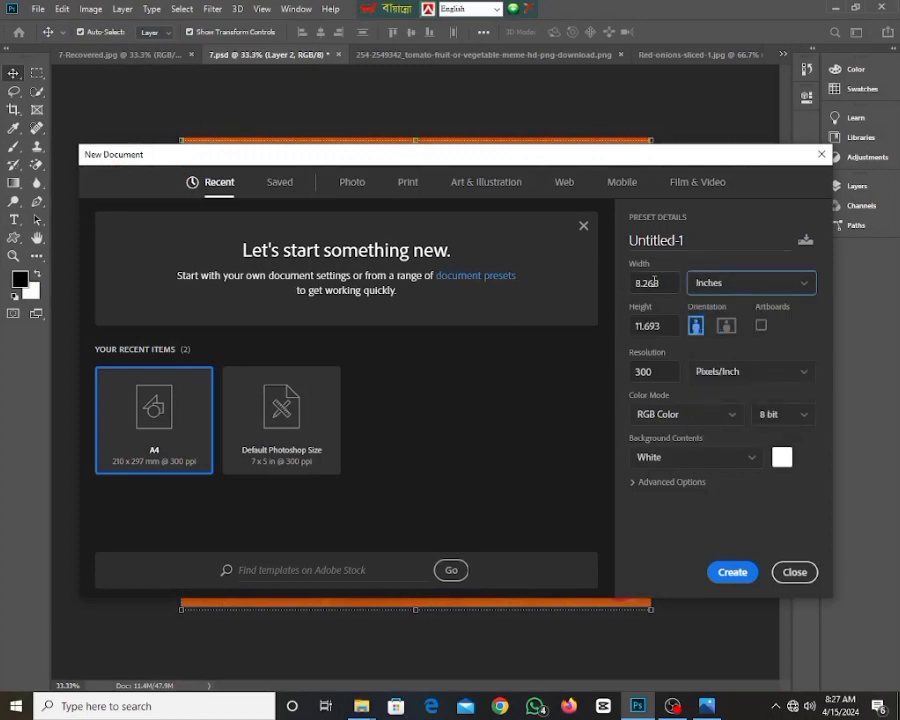
pyautogui.click(727, 292)
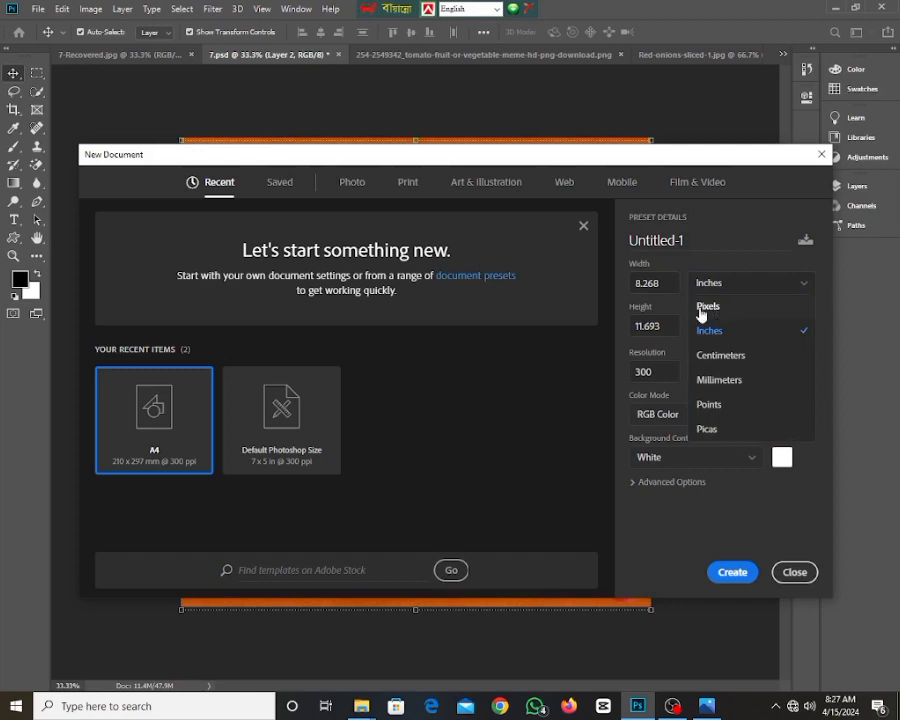
pyautogui.click(701, 309)
pyautogui.moveTo(661, 281); pyautogui.dragTo(558, 287)
pyautogui.write('1000')
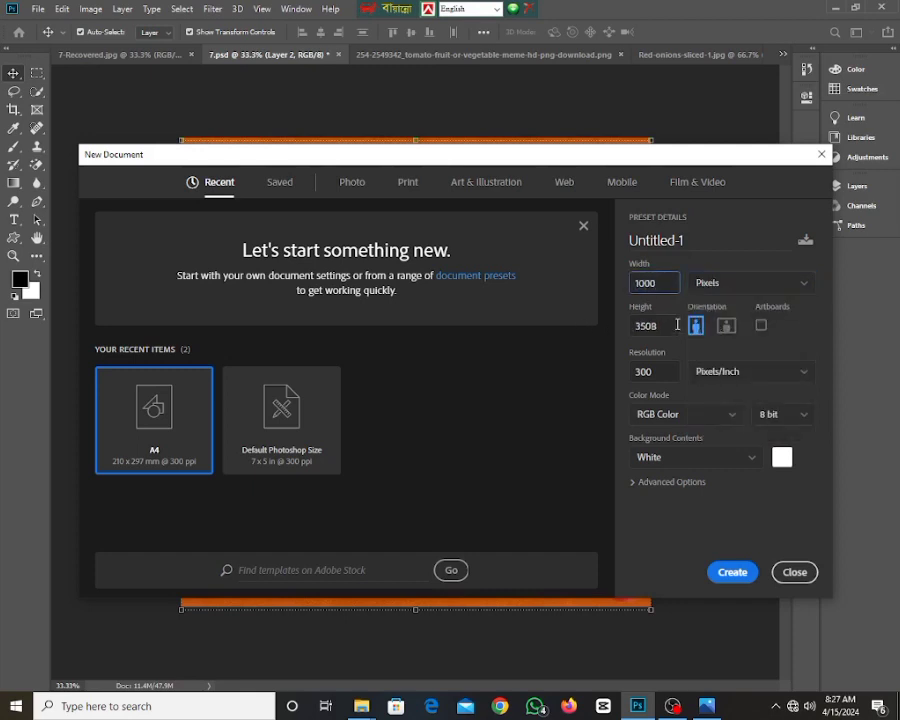
pyautogui.moveTo(677, 324); pyautogui.dragTo(563, 335)
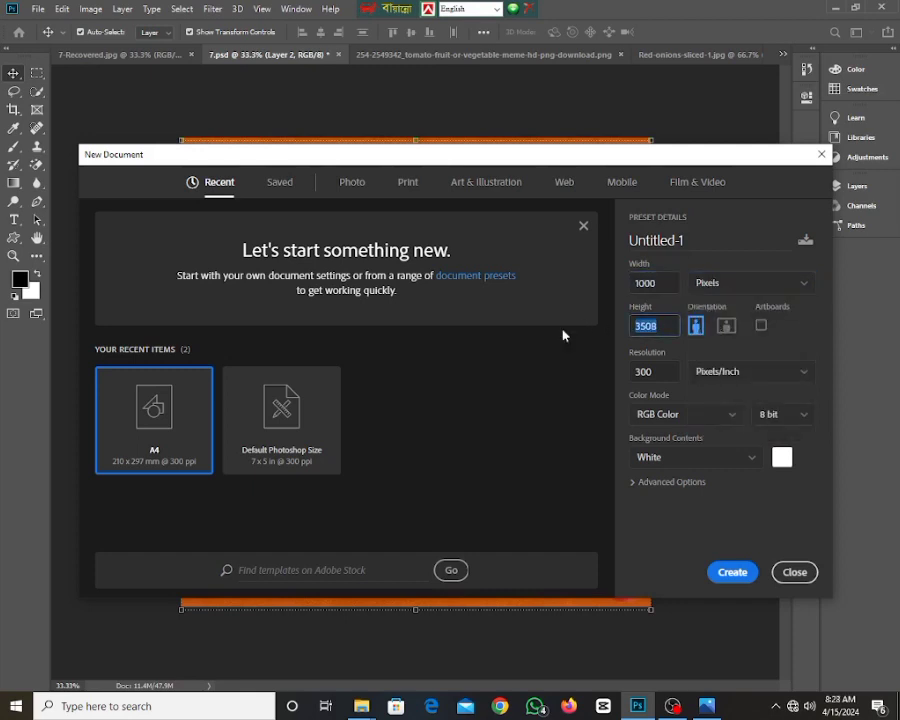
pyautogui.write('1000')
pyautogui.click(729, 572)
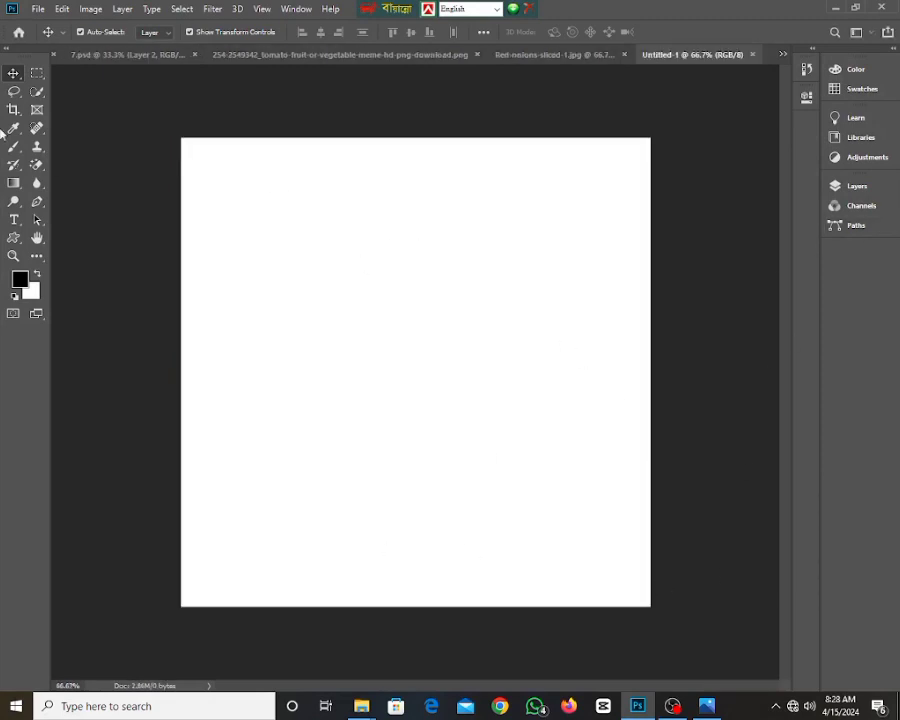
# - Draw a small black square, about 36 by 36 px, snugly in the canvas's upper-left corner
pyautogui.keyDown('ctrl'); pyautogui.click(443, 257); pyautogui.keyUp('ctrl')
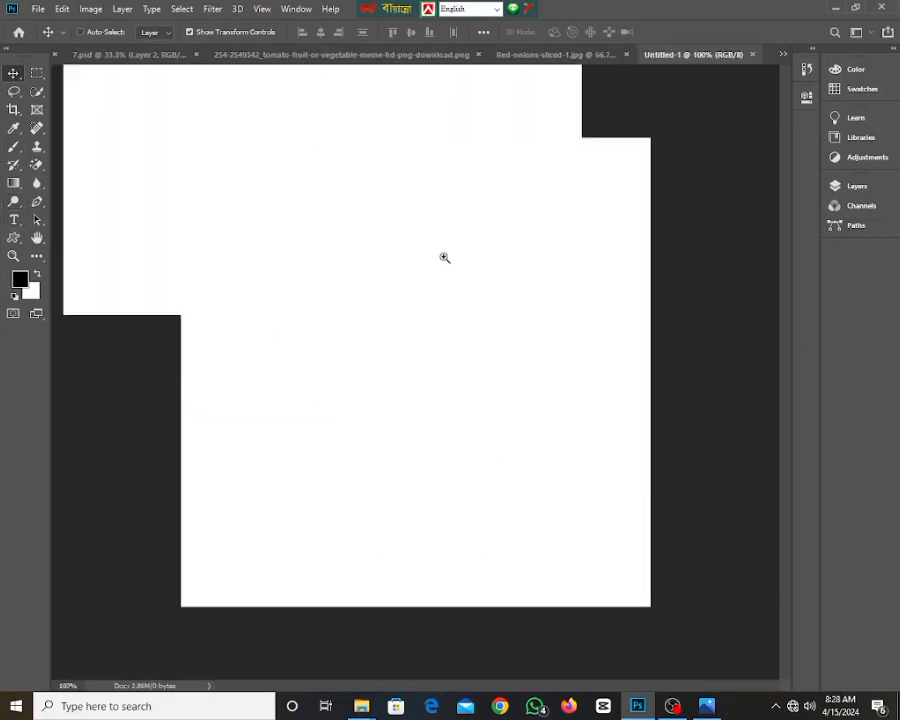
pyautogui.moveTo(138, 189); pyautogui.dragTo(217, 375)
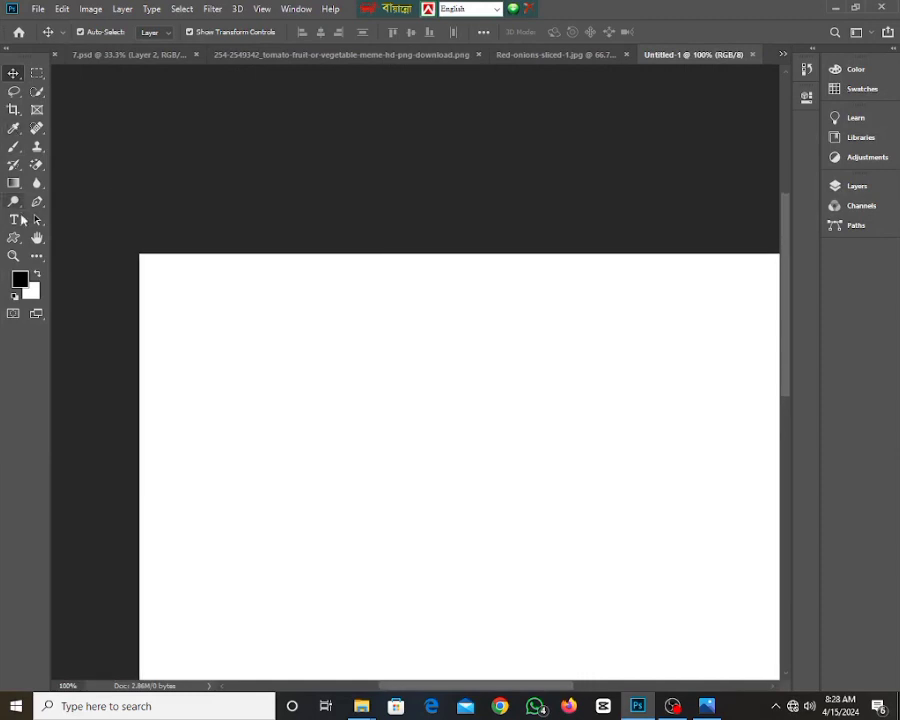
pyautogui.rightClick(14, 237)
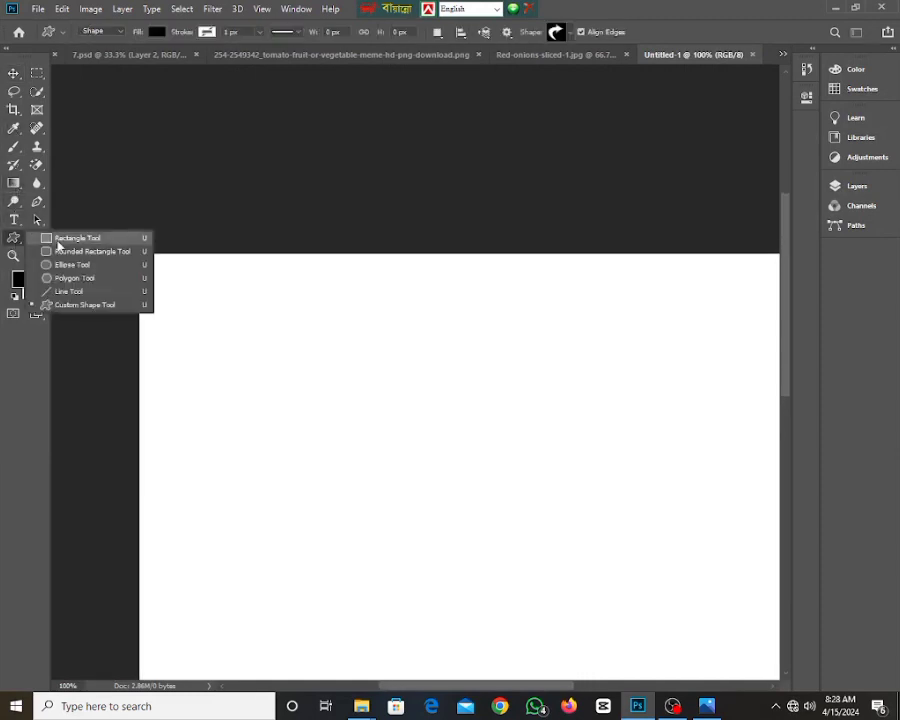
pyautogui.click(58, 238)
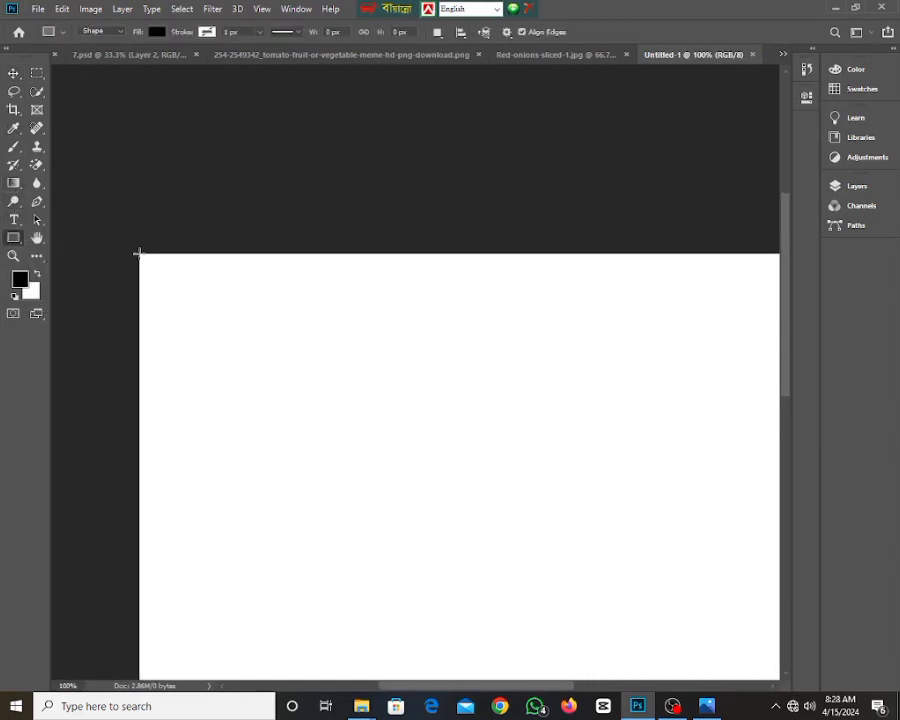
pyautogui.moveTo(139, 253); pyautogui.dragTo(165, 281)
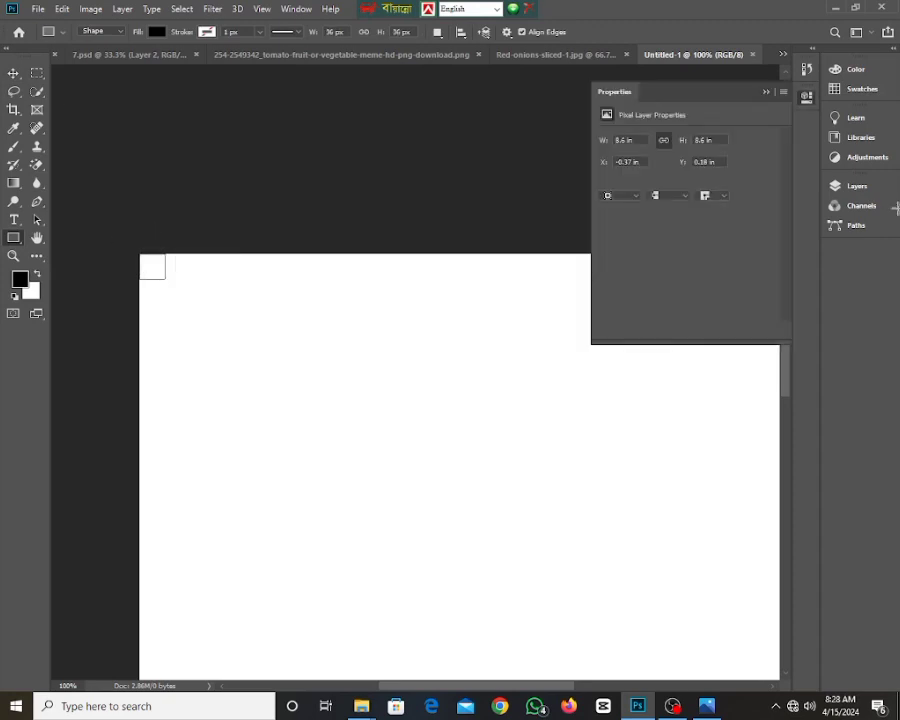
pyautogui.click(768, 92)
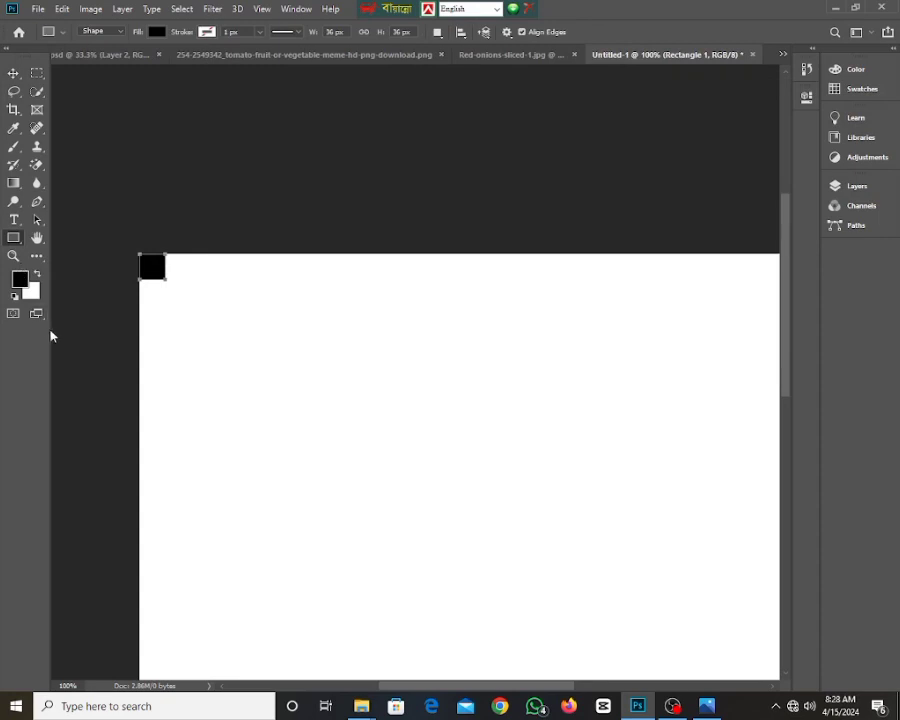
pyautogui.hotkey('ctrl', 't')
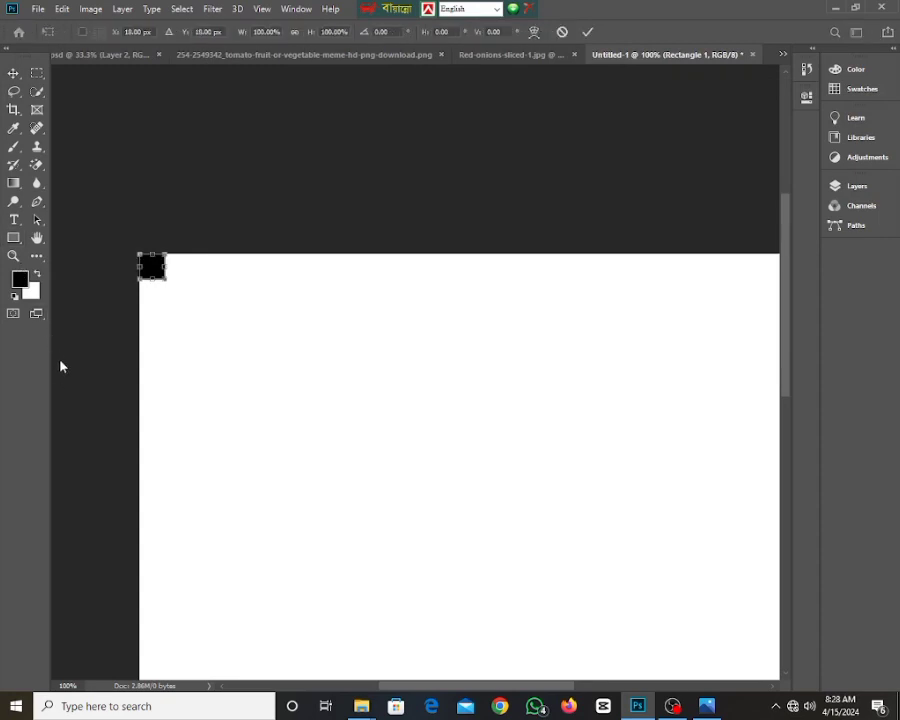
pyautogui.click(13, 73)
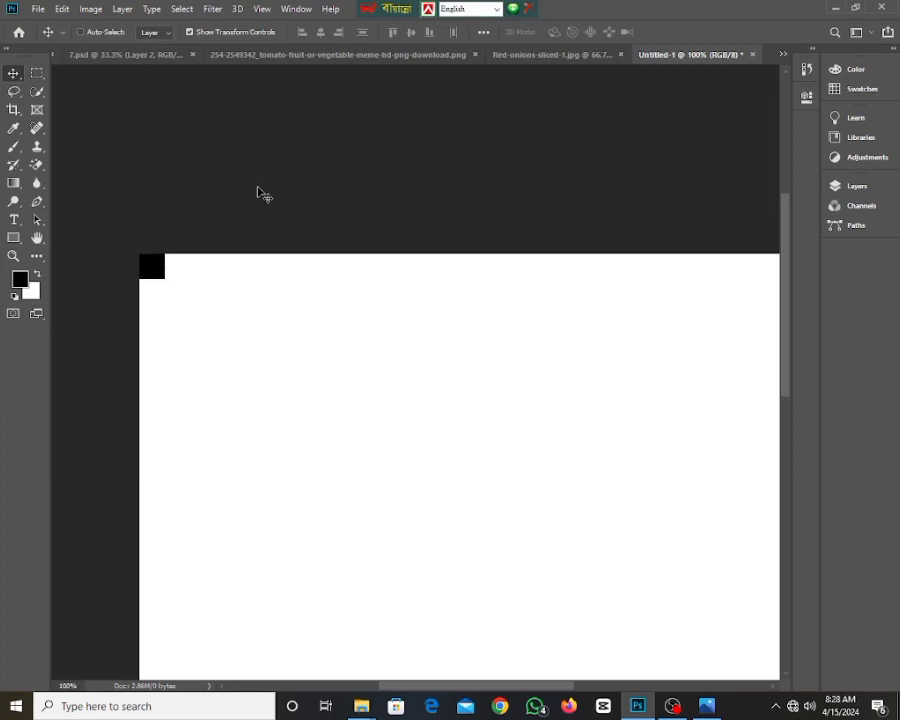
# - Show the rulers and place a vertical guide on the square's right edge and a horizontal guide on its lower edge
pyautogui.hotkey('ctrl', 'r')
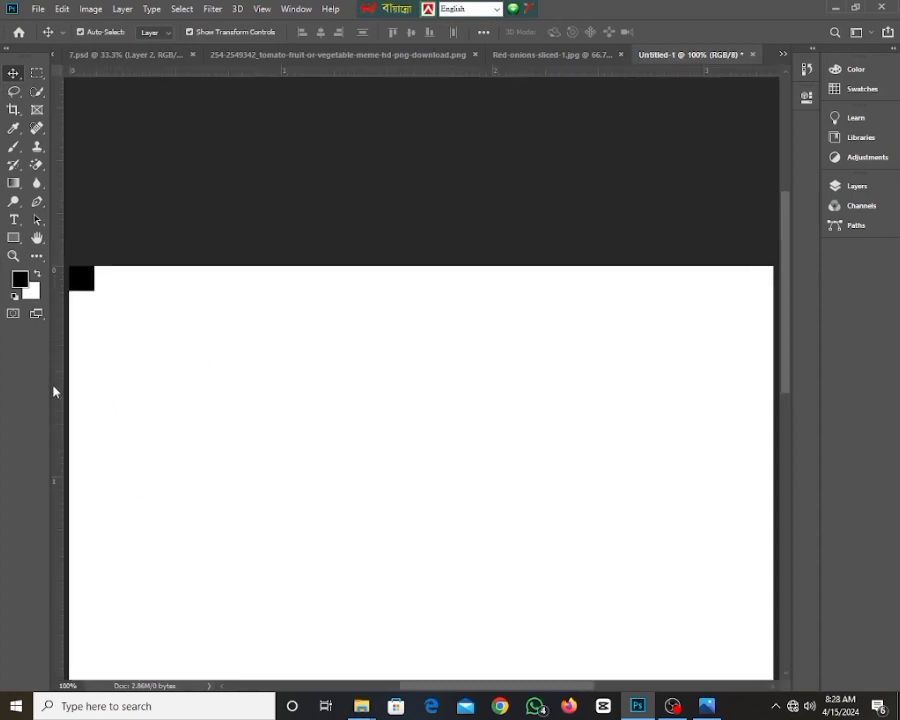
pyautogui.moveTo(121, 384); pyautogui.dragTo(178, 258)
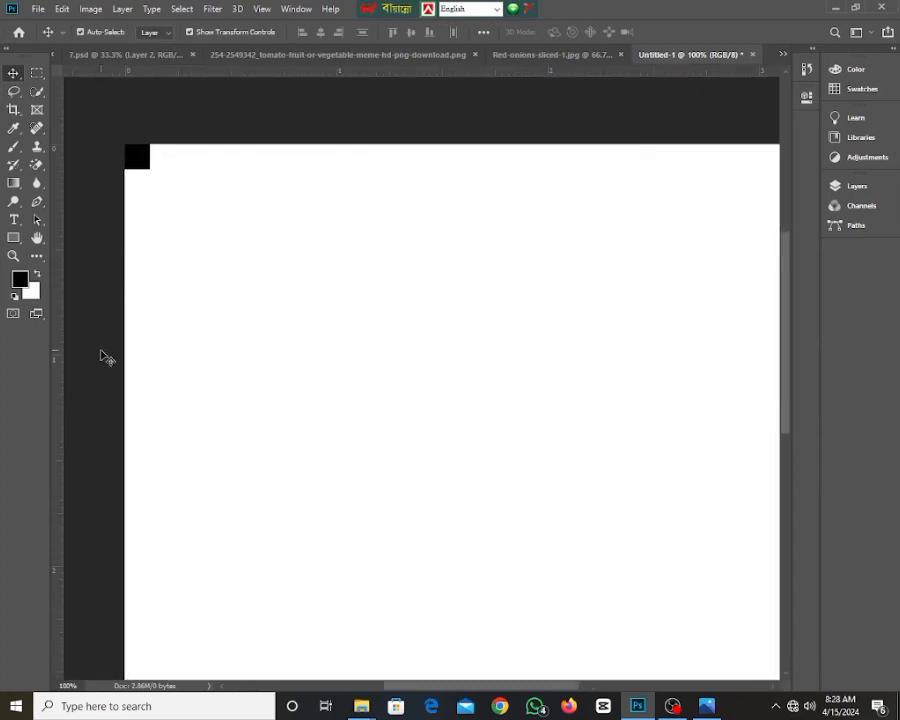
pyautogui.moveTo(60, 357); pyautogui.dragTo(149, 352)
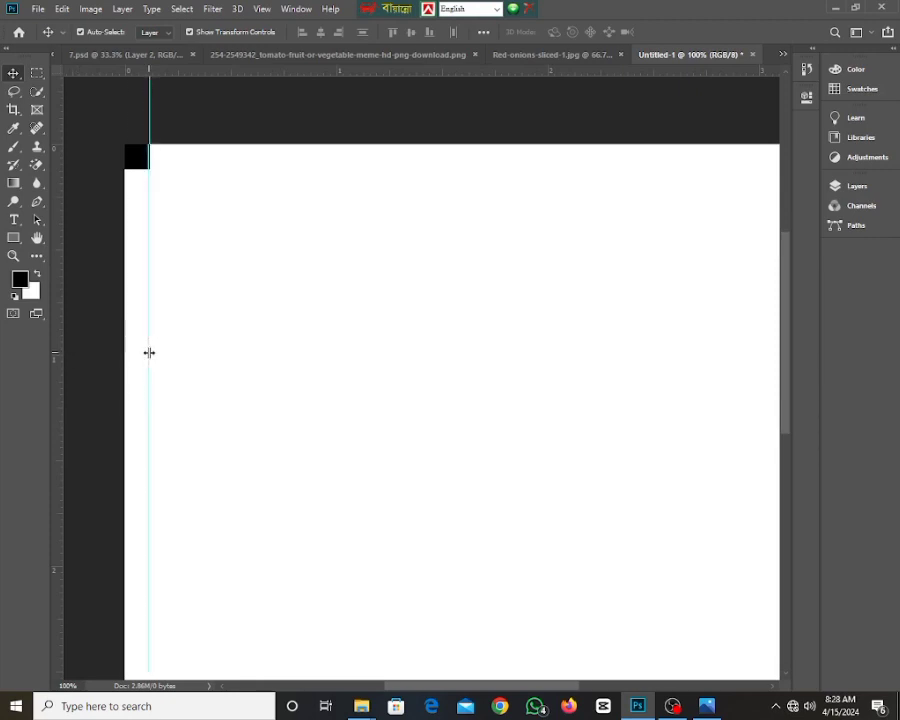
pyautogui.keyDown('ctrl'); pyautogui.click(193, 245); pyautogui.keyUp('ctrl')
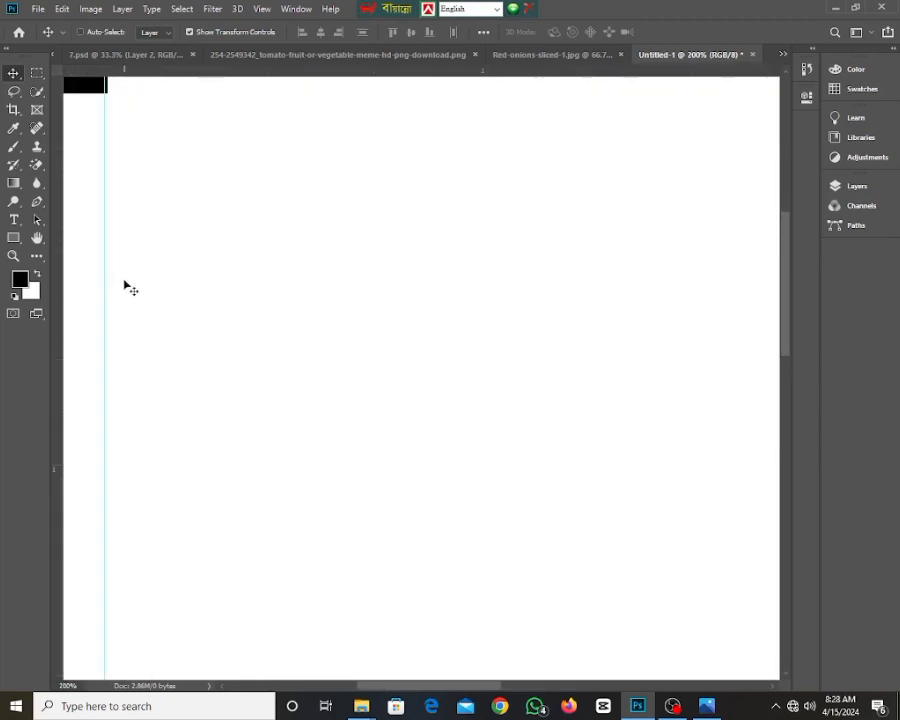
pyautogui.moveTo(129, 218); pyautogui.dragTo(138, 336)
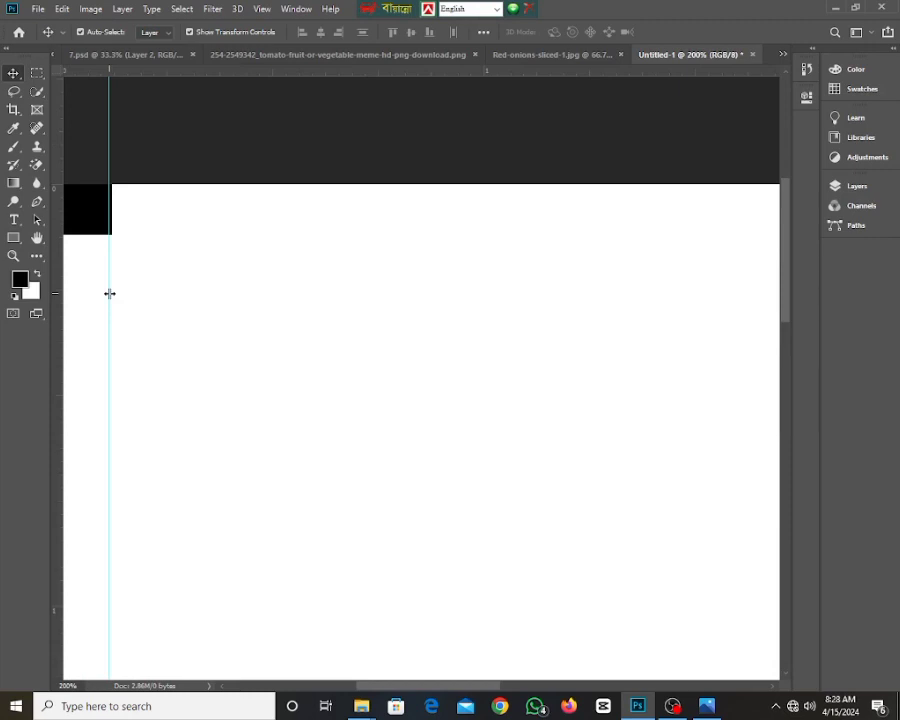
pyautogui.moveTo(108, 292); pyautogui.dragTo(112, 292)
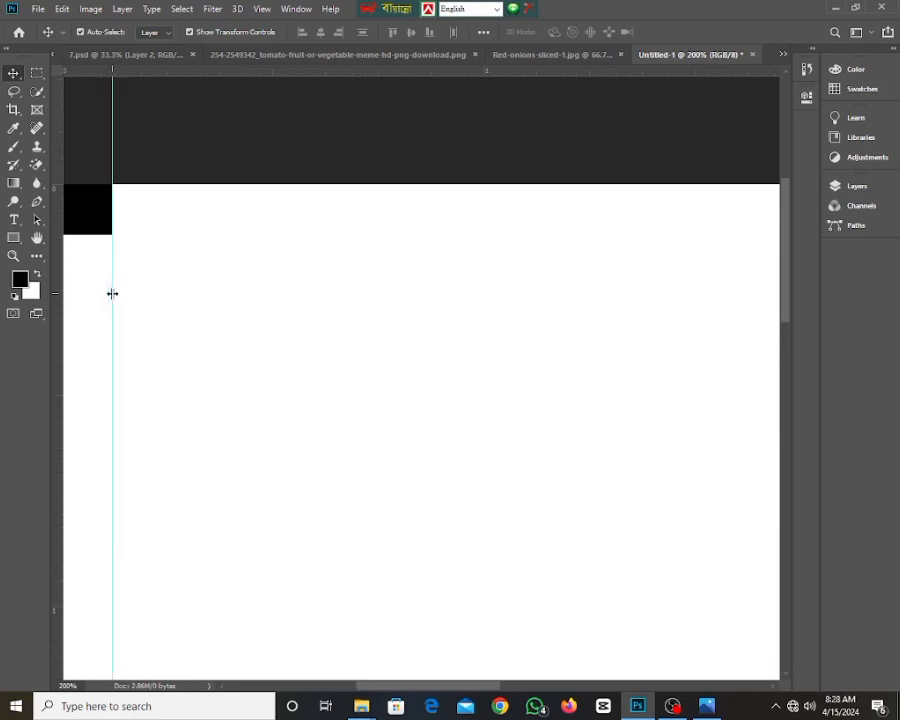
pyautogui.keyDown('ctrl'); pyautogui.keyDown('alt'); pyautogui.click(370, 364); pyautogui.keyUp('alt'); pyautogui.keyUp('ctrl')
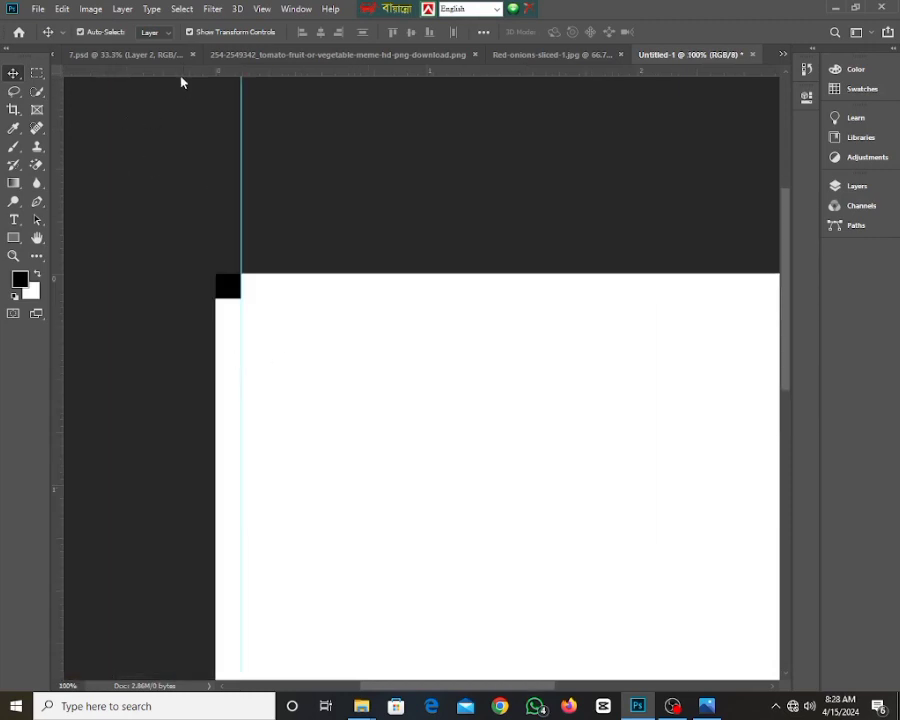
pyautogui.moveTo(181, 70); pyautogui.dragTo(199, 295)
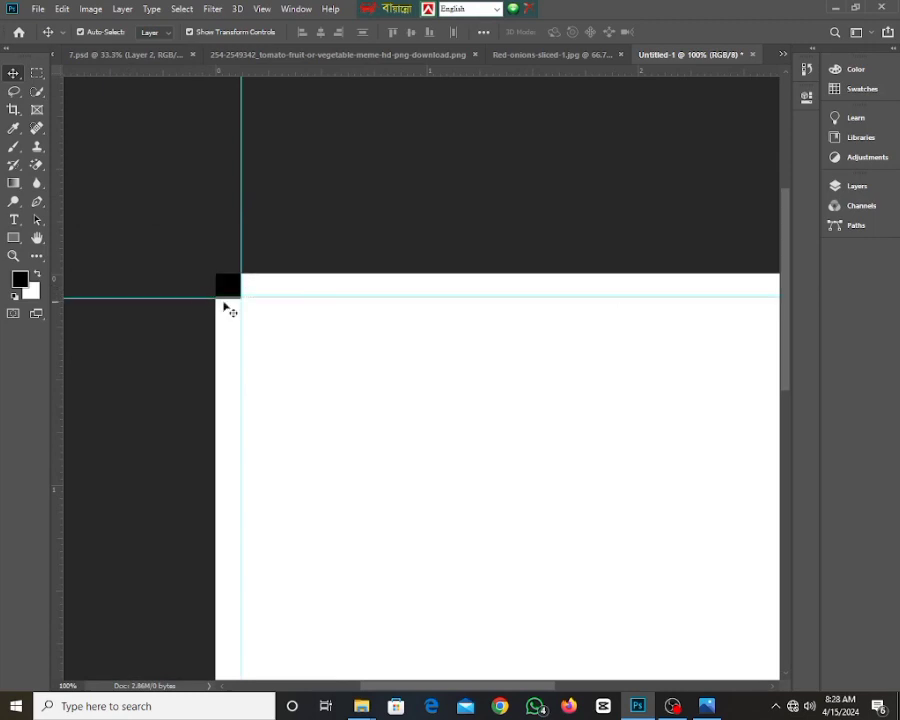
# - Move the black square into the canvas's lower-right corner
pyautogui.moveTo(390, 389); pyautogui.dragTo(294, 286)
pyautogui.moveTo(124, 180); pyautogui.dragTo(635, 596)
pyautogui.moveTo(614, 510); pyautogui.dragTo(314, 78)
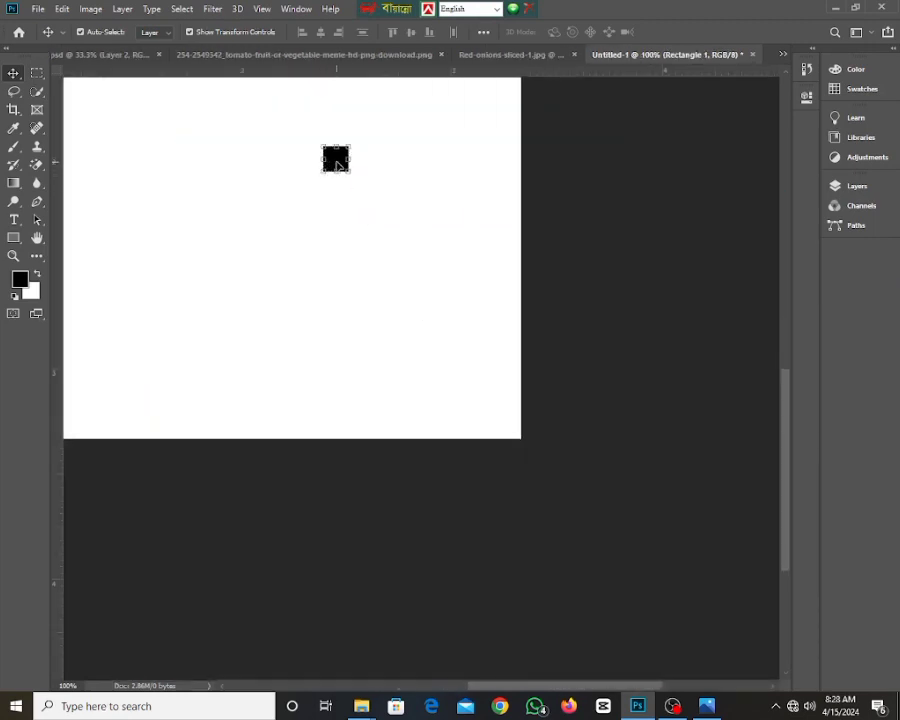
pyautogui.moveTo(337, 162); pyautogui.dragTo(514, 440)
# - Place a vertical guide on the square's left edge and a horizontal guide on its upper edge, and delete the square
pyautogui.moveTo(60, 506); pyautogui.dragTo(494, 490)
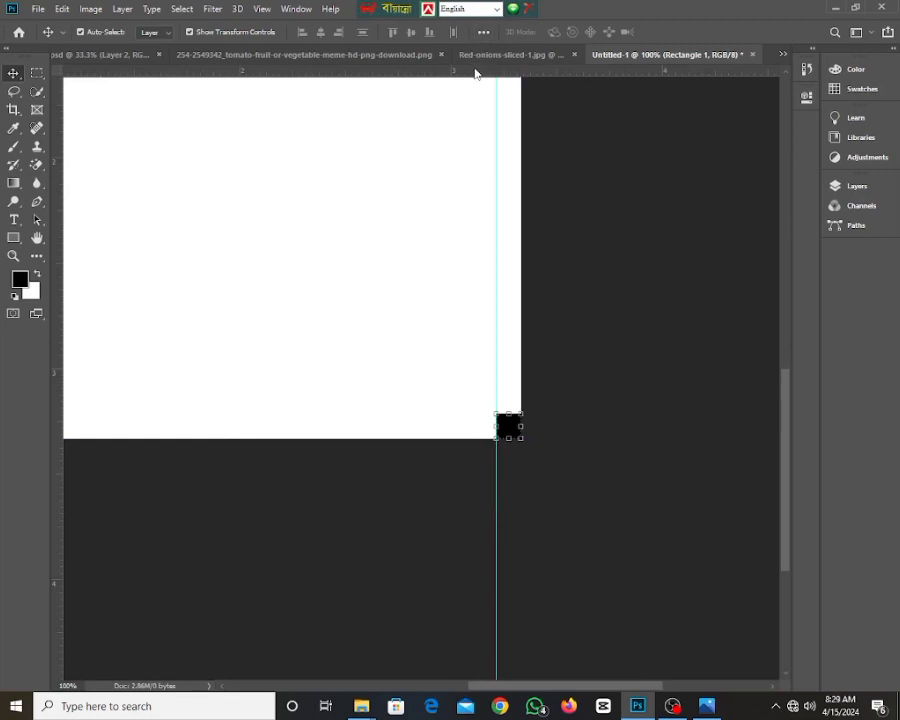
pyautogui.moveTo(474, 70); pyautogui.dragTo(496, 413)
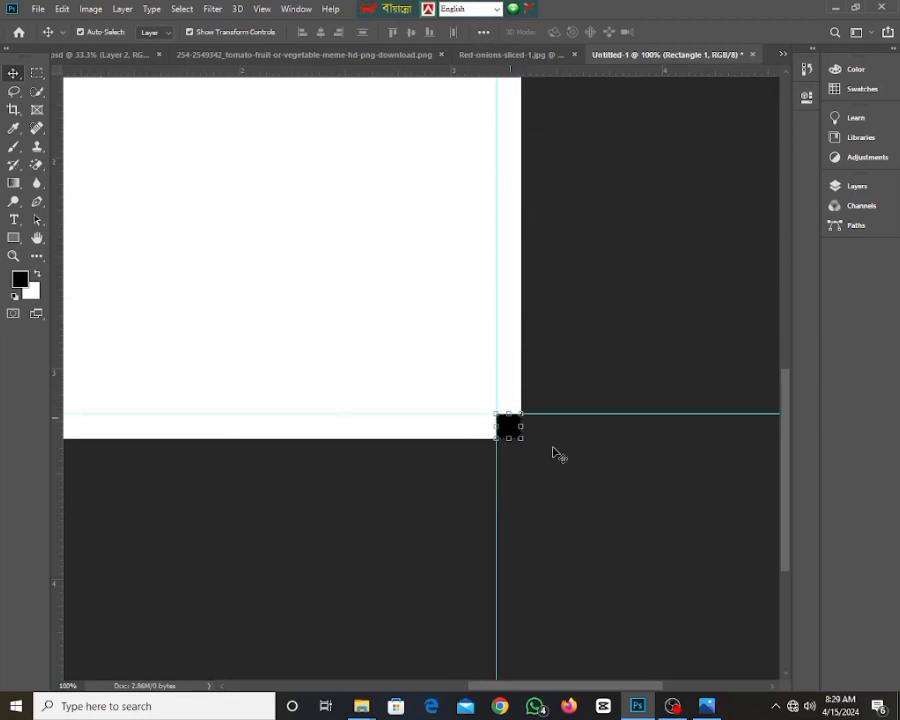
pyautogui.click(492, 428)
pyautogui.click(507, 427)
pyautogui.press('Delete')
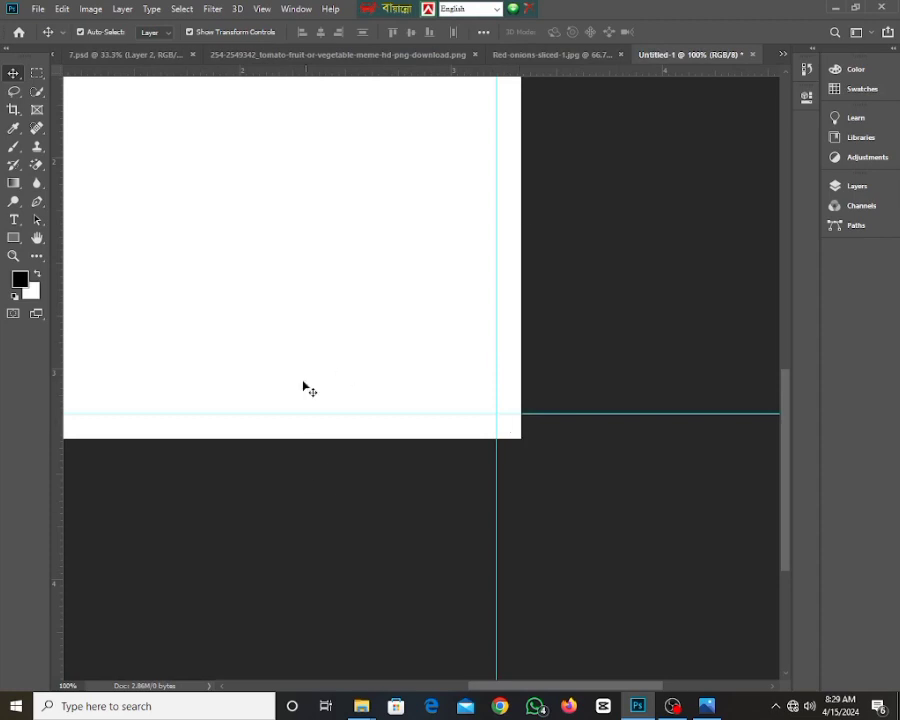
# - Draw a black rectangle, about 1221 by 1161 px, covering the whole canvas and extending past its edges
pyautogui.keyDown('ctrl'); pyautogui.keyDown('alt'); pyautogui.click(296, 290); pyautogui.keyUp('alt'); pyautogui.keyUp('ctrl')
pyautogui.moveTo(404, 295); pyautogui.dragTo(554, 565)
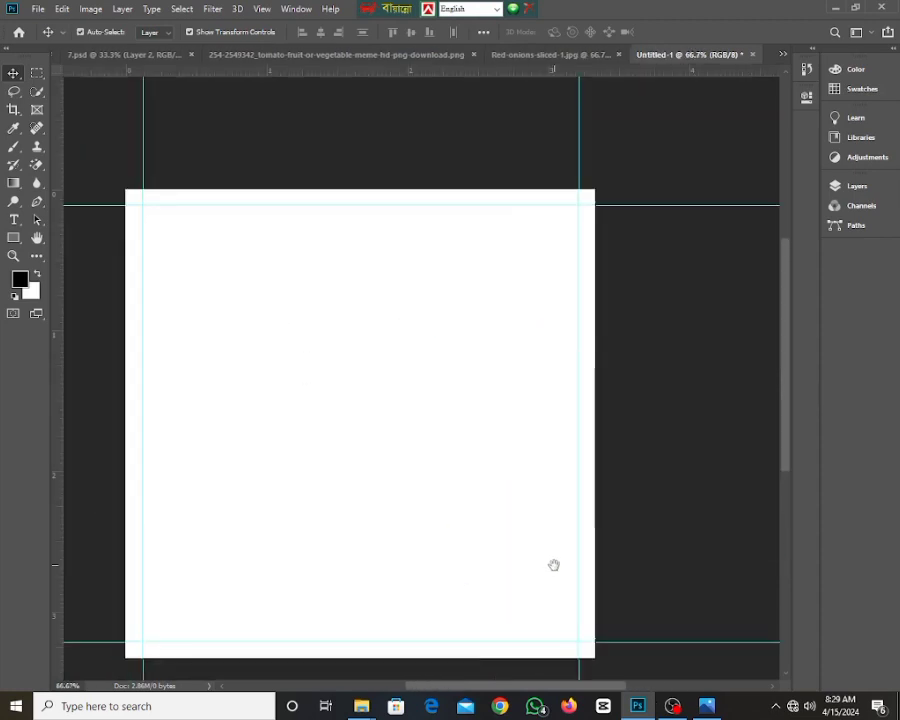
pyautogui.moveTo(477, 551); pyautogui.dragTo(504, 504)
pyautogui.hotkey('ctrl', 'r')
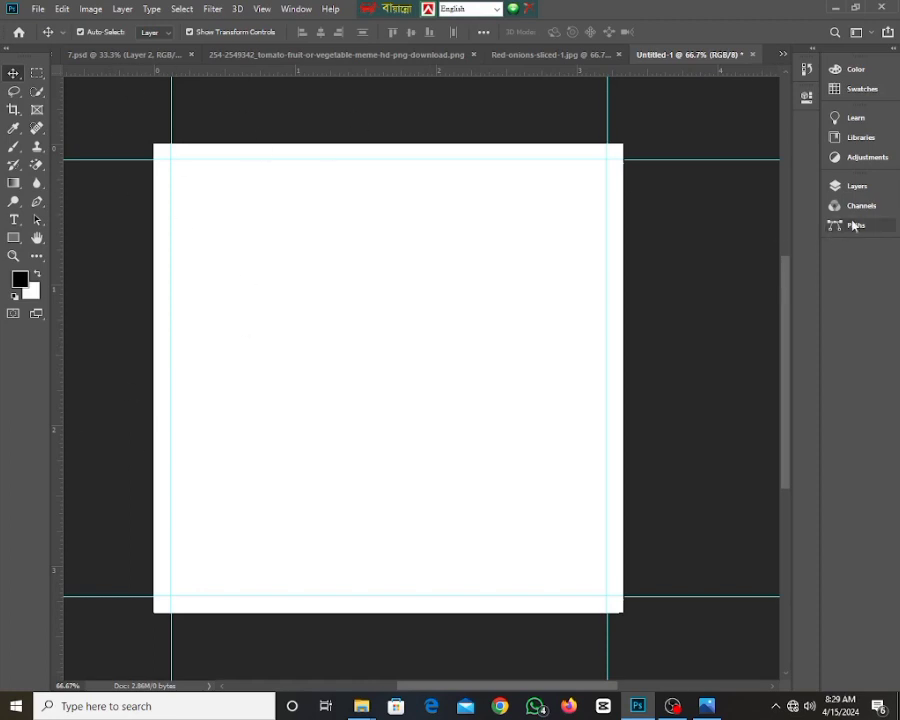
pyautogui.click(13, 237)
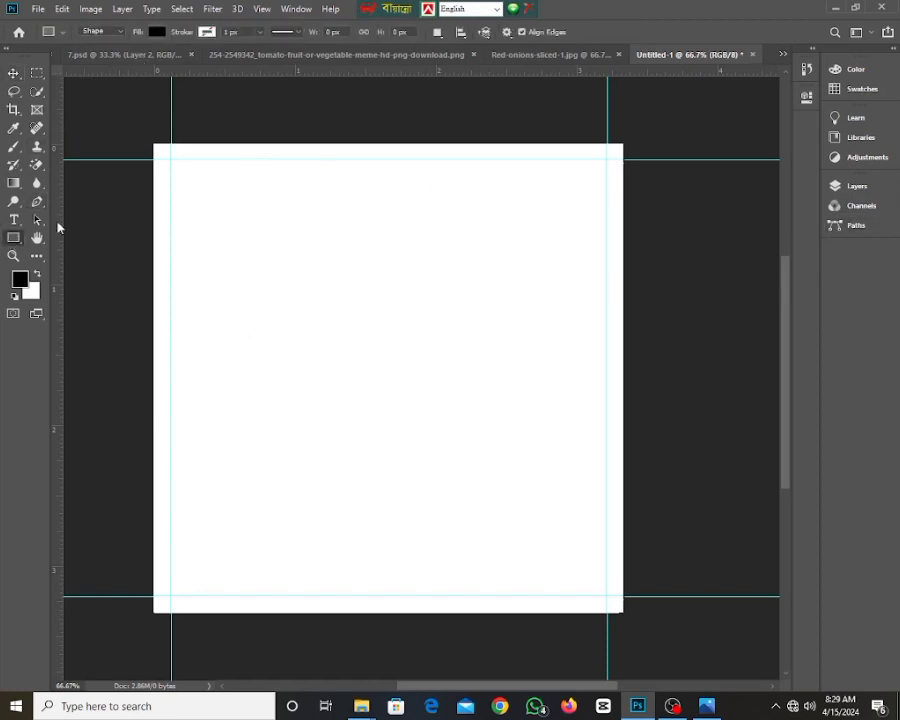
pyautogui.moveTo(112, 118)
pyautogui.mouseDown()
pyautogui.moveTo(609, 606)
pyautogui.moveTo(686, 662)
pyautogui.mouseUp()
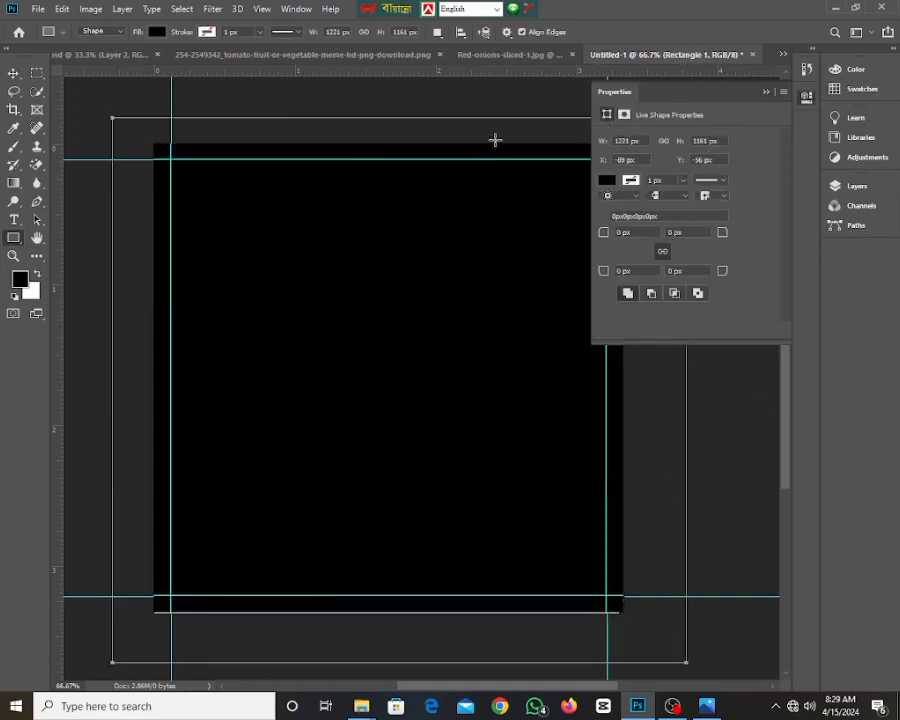
# - Switch to the finished 7.psd design, collapse the shape properties and show the layer list
pyautogui.click(112, 54)
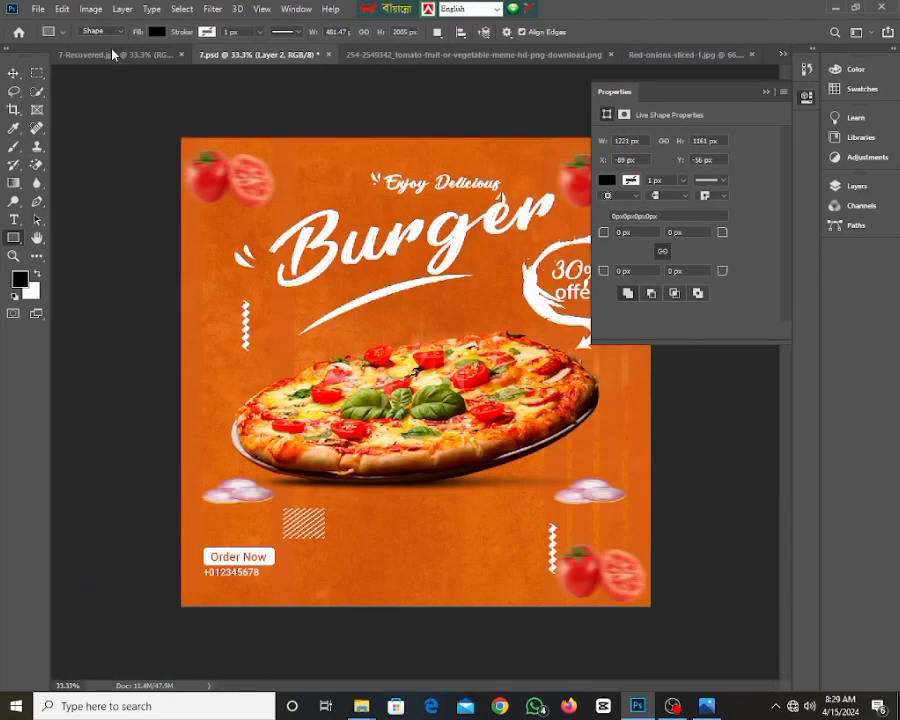
pyautogui.click(766, 91)
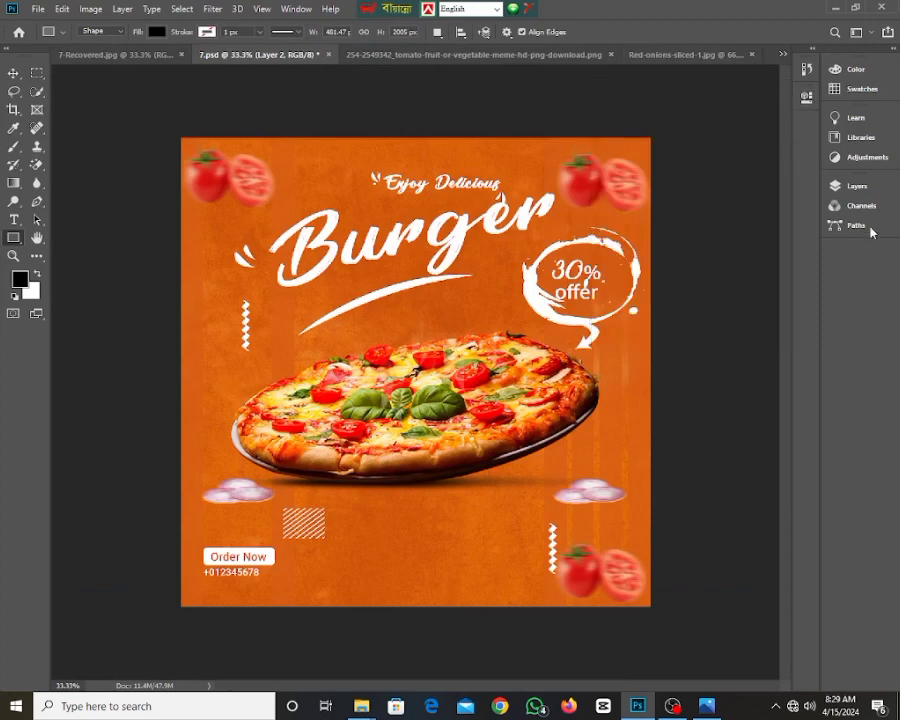
pyautogui.click(853, 186)
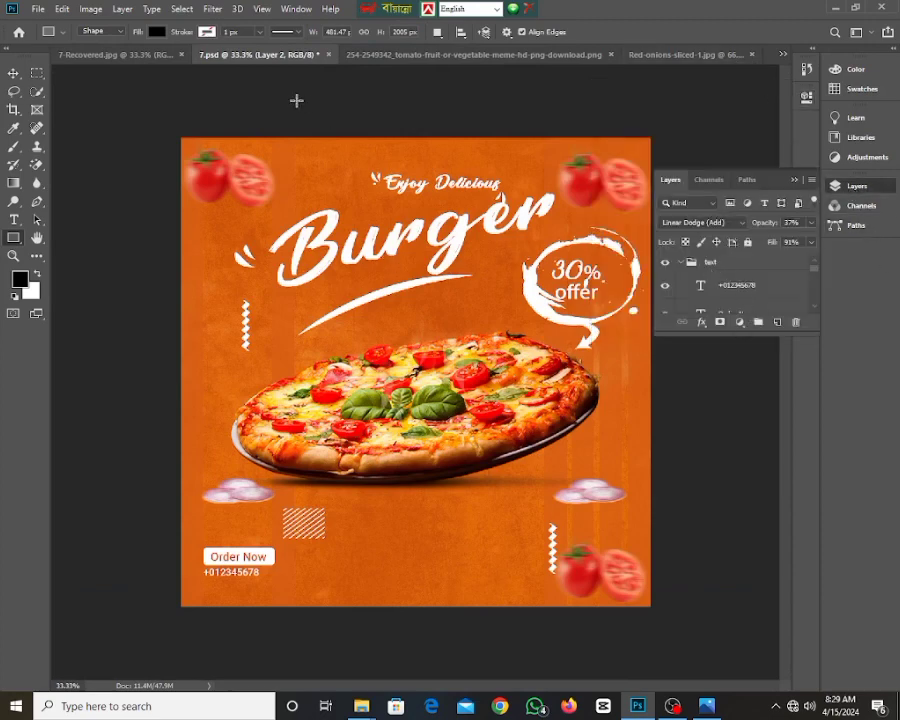
# - Copy the flattened poster from 7-Recovered.jpg into the Untitled-1 document above the black rectangle
pyautogui.click(126, 54)
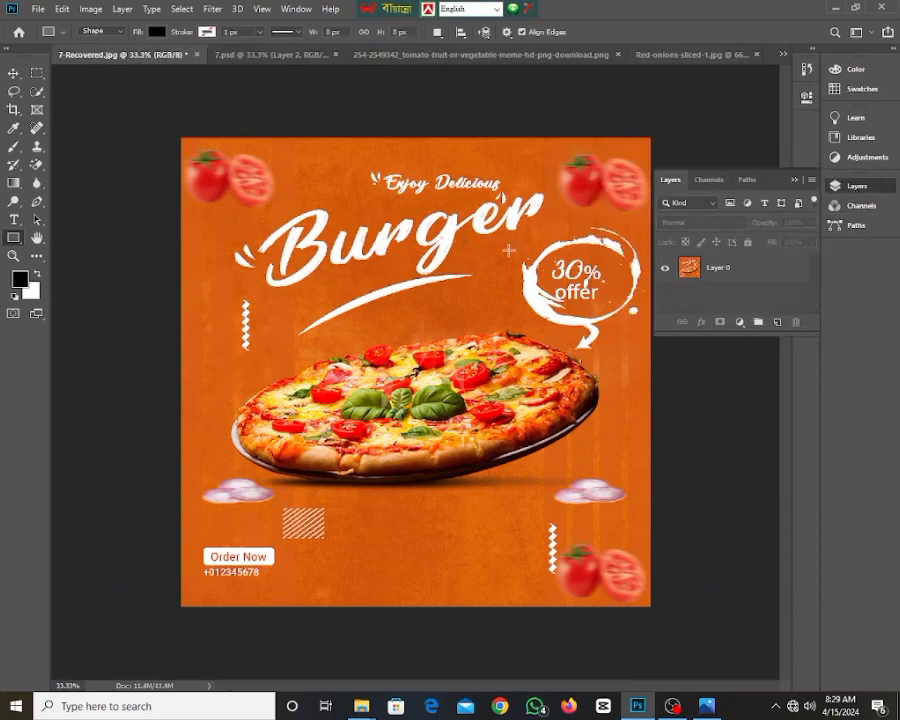
pyautogui.click(13, 73)
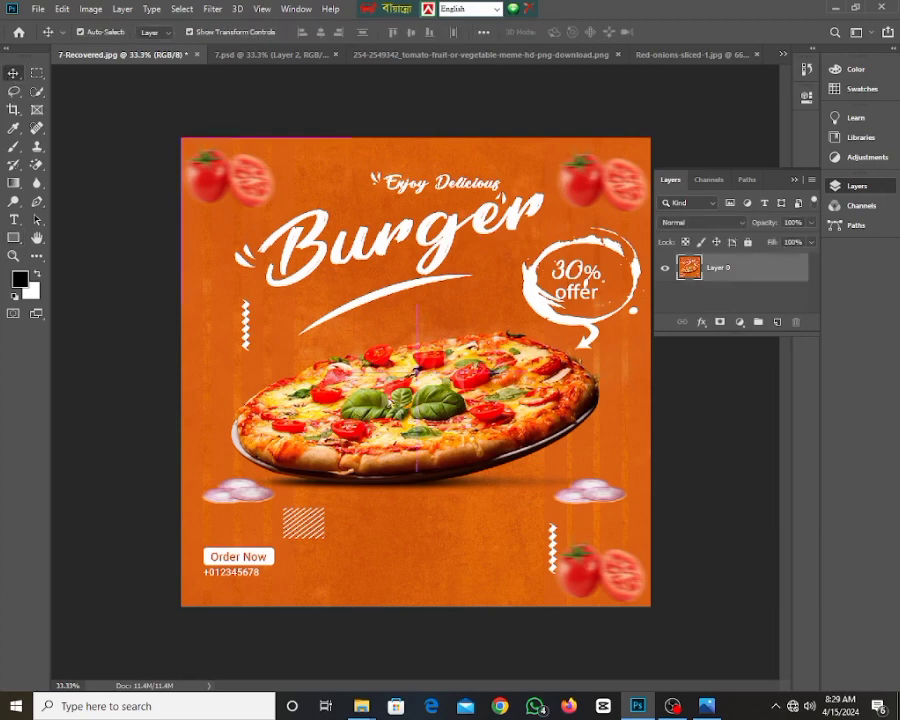
pyautogui.moveTo(367, 399); pyautogui.dragTo(379, 370)
pyautogui.click(659, 55)
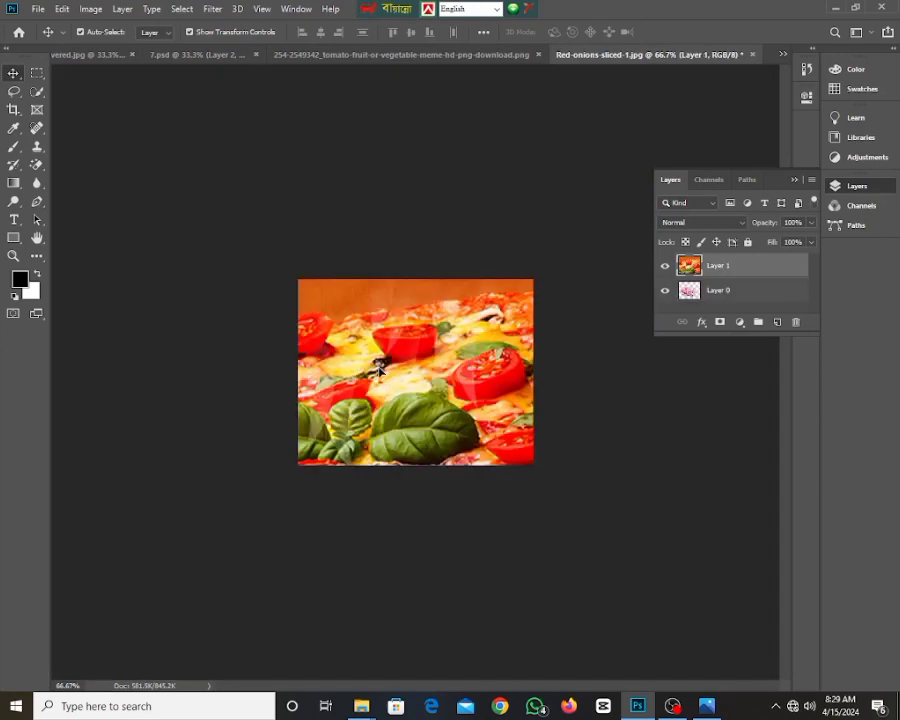
pyautogui.hotkey('ctrl', '-')
pyautogui.hotkey('ctrl', '-')
pyautogui.hotkey('ctrl', '-')
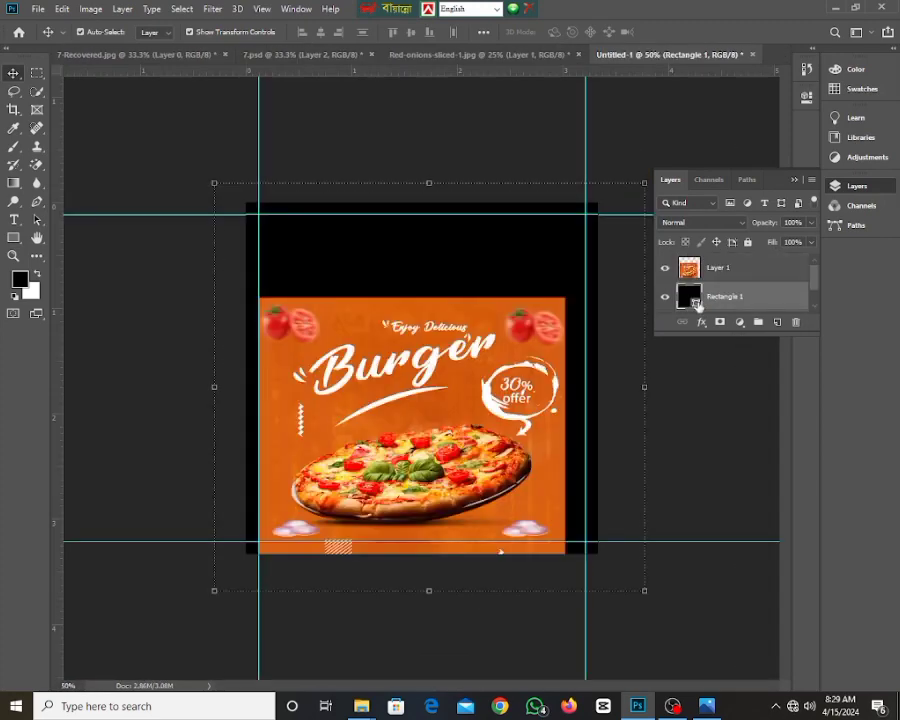
# - Recolor the black rectangle with the orange #d96013 sampled from the poster's background
pyautogui.doubleClick(690, 298)
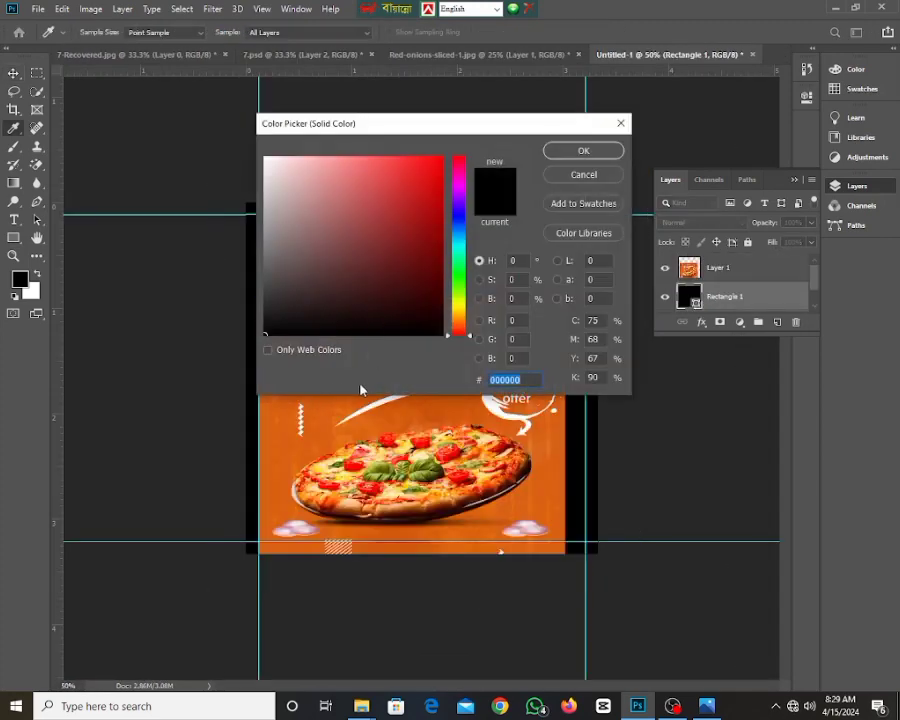
pyautogui.click(315, 414)
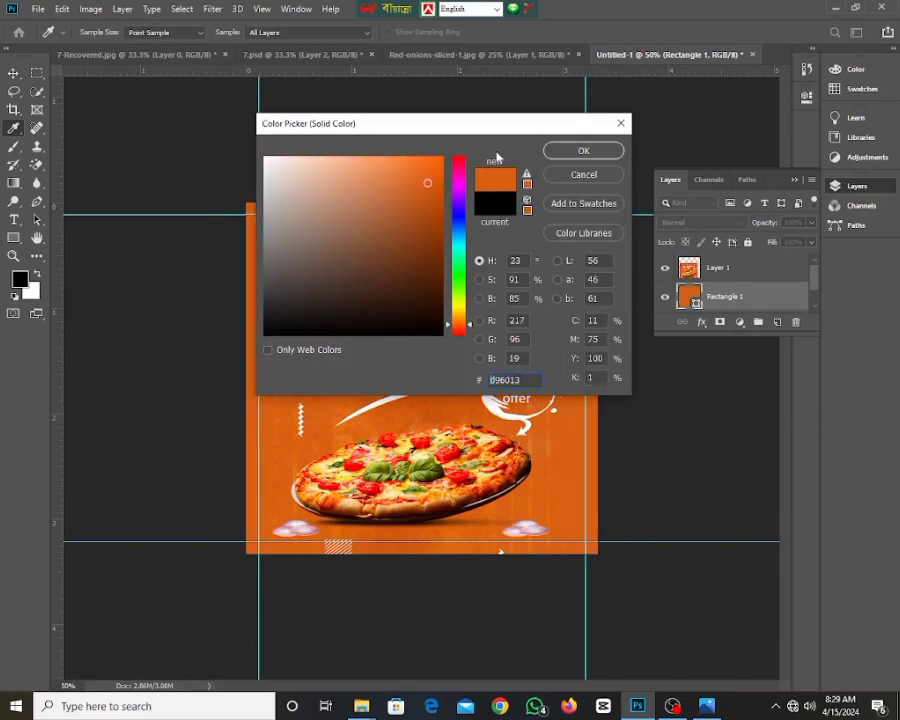
pyautogui.click(581, 152)
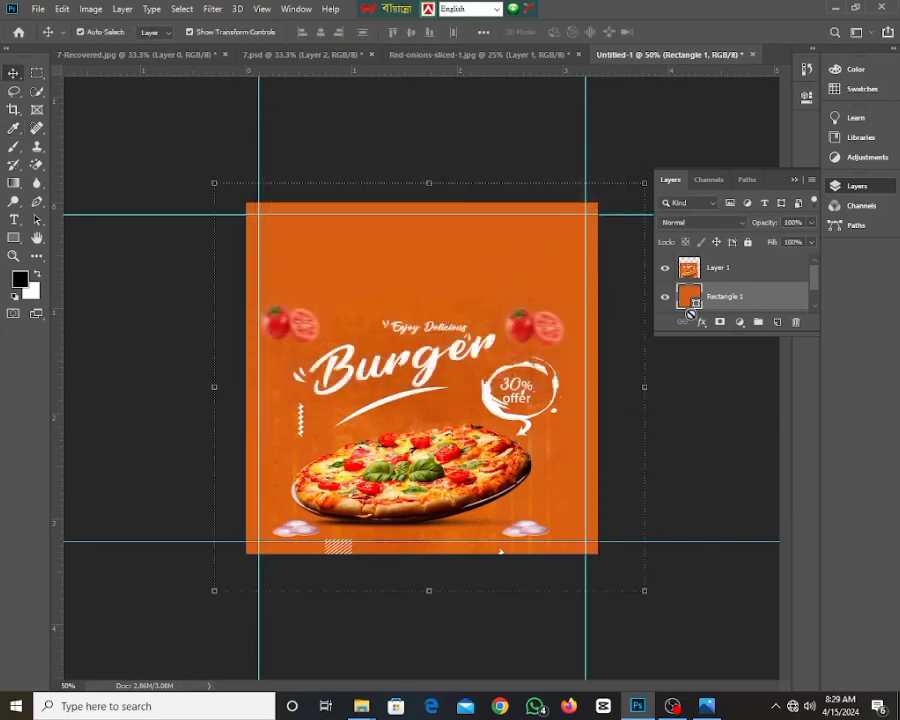
# - Scale the poster reference to 54.79% and place it in the canvas's lower-right area inside the margin guides
pyautogui.click(665, 268)
pyautogui.click(665, 268)
pyautogui.click(290, 334)
pyautogui.moveTo(260, 298); pyautogui.dragTo(412, 429)
pyautogui.moveTo(492, 497); pyautogui.dragTo(533, 417)
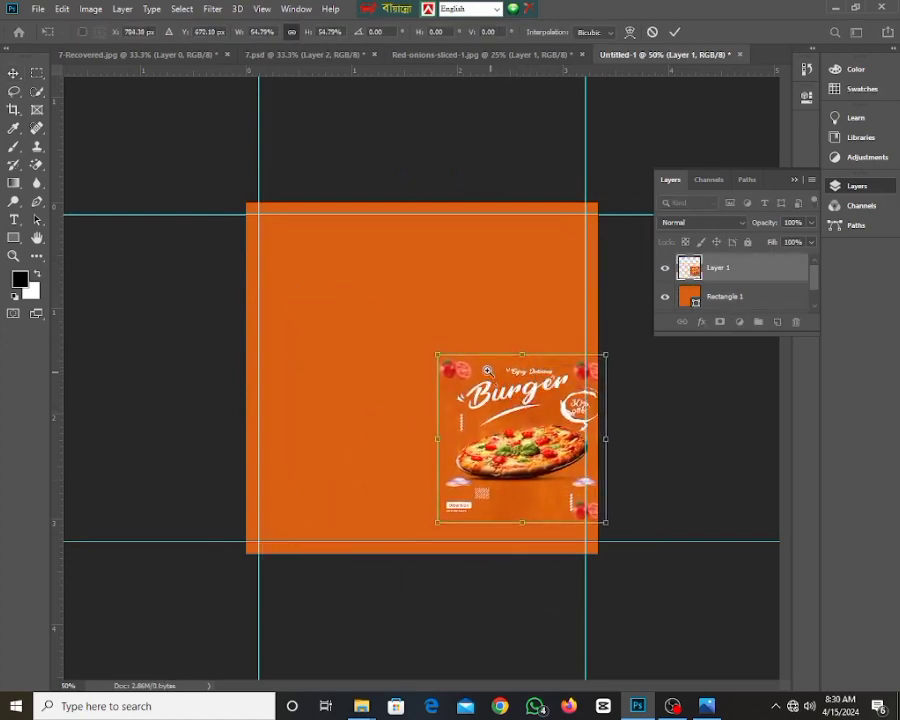
pyautogui.hotkey('ctrl', '+')
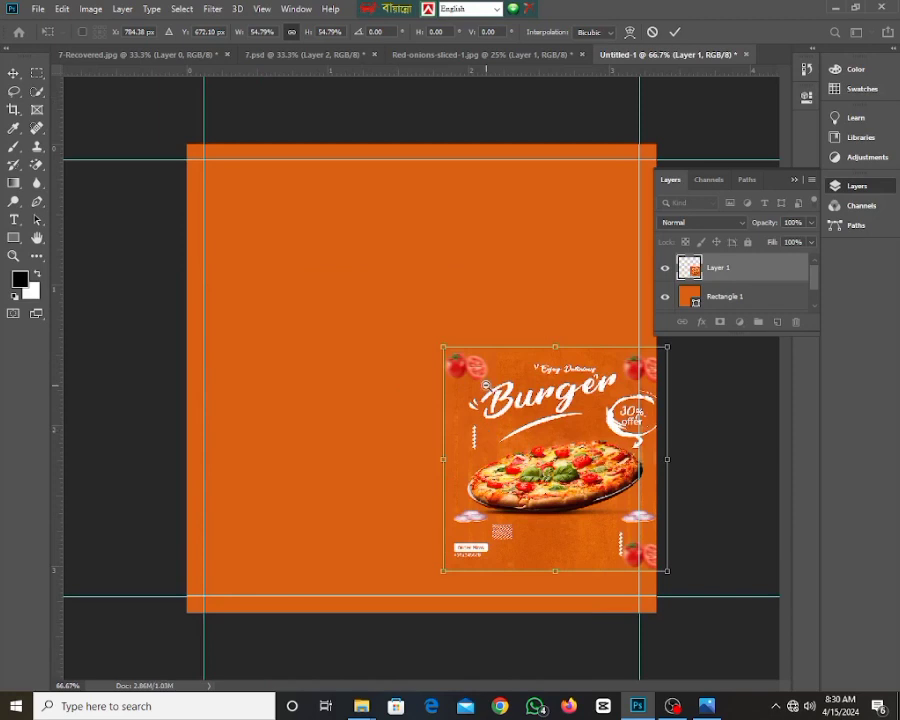
pyautogui.hotkey('ctrl', '-')
pyautogui.moveTo(518, 428); pyautogui.dragTo(489, 433)
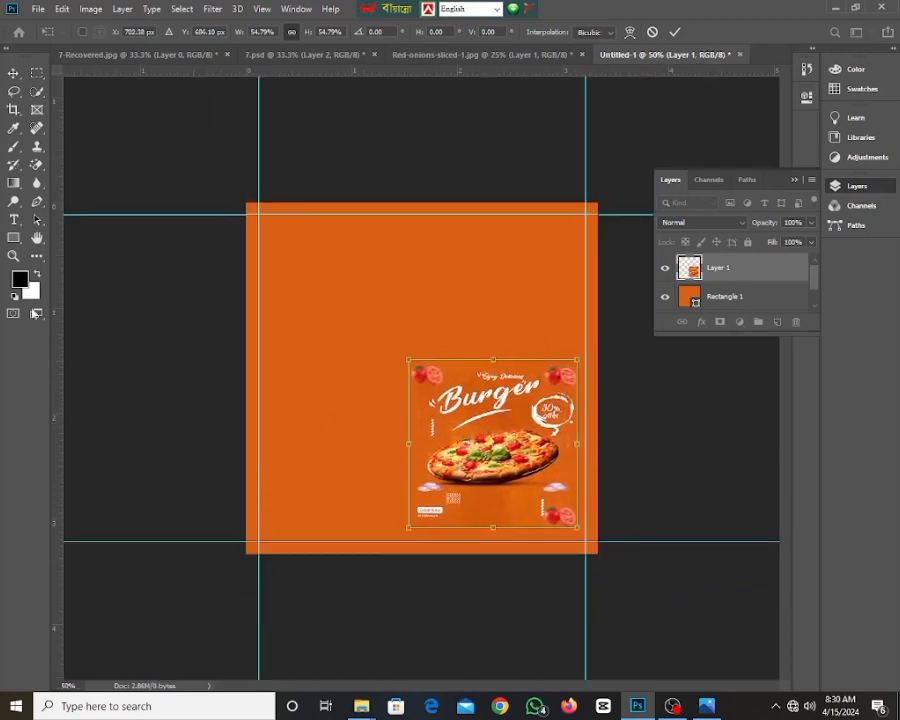
pyautogui.click(38, 10)
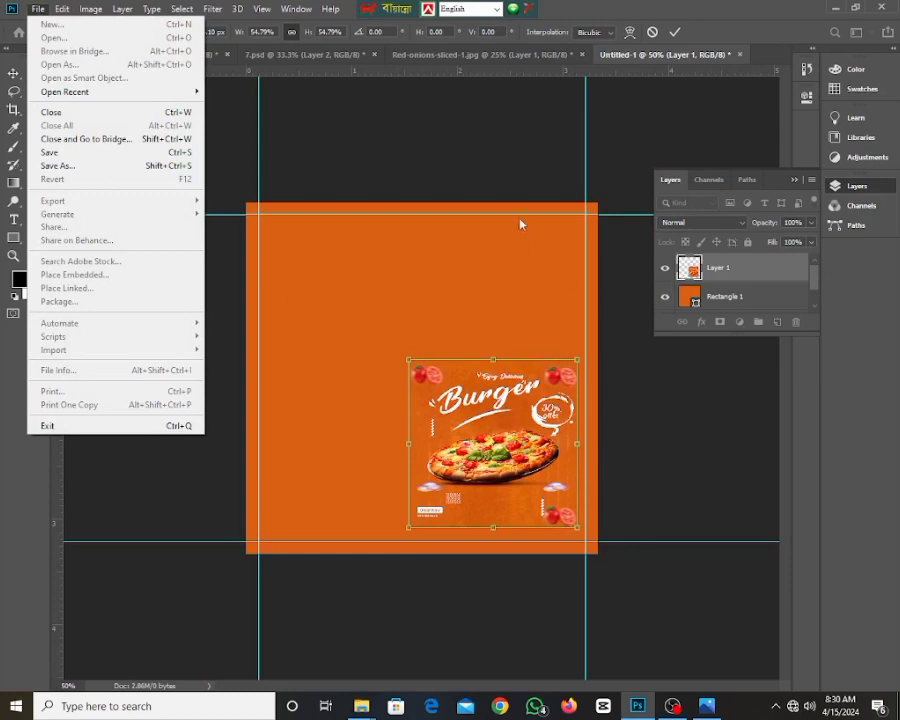
pyautogui.click(500, 189)
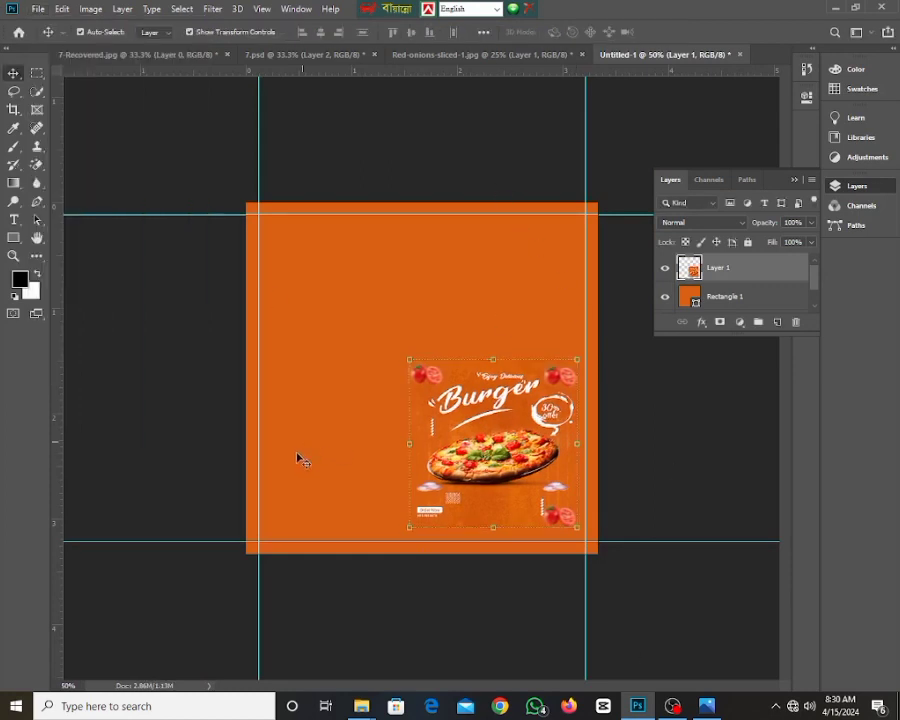
# - Open the paper texture image TBT - 07(1) from the adobe phopshop background folder
pyautogui.press('ctrl')
pyautogui.keyDown('ctrl'); pyautogui.click(492, 424); pyautogui.keyUp('ctrl')
pyautogui.keyDown('ctrl'); pyautogui.click(492, 424); pyautogui.keyUp('ctrl')
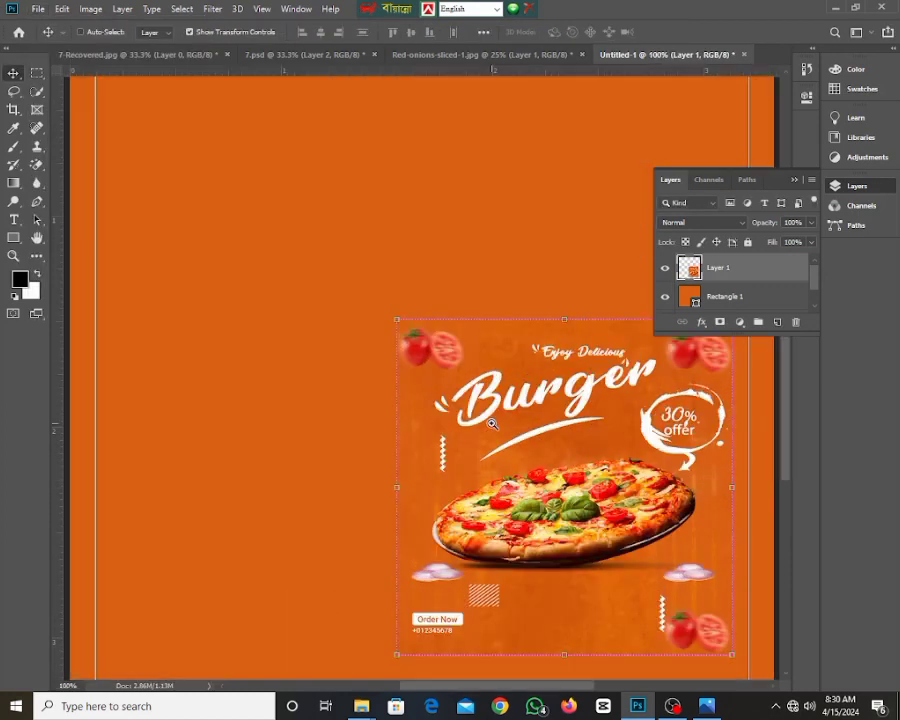
pyautogui.keyDown('ctrl'); pyautogui.keyDown('alt'); pyautogui.click(579, 482); pyautogui.keyUp('alt'); pyautogui.keyUp('ctrl')
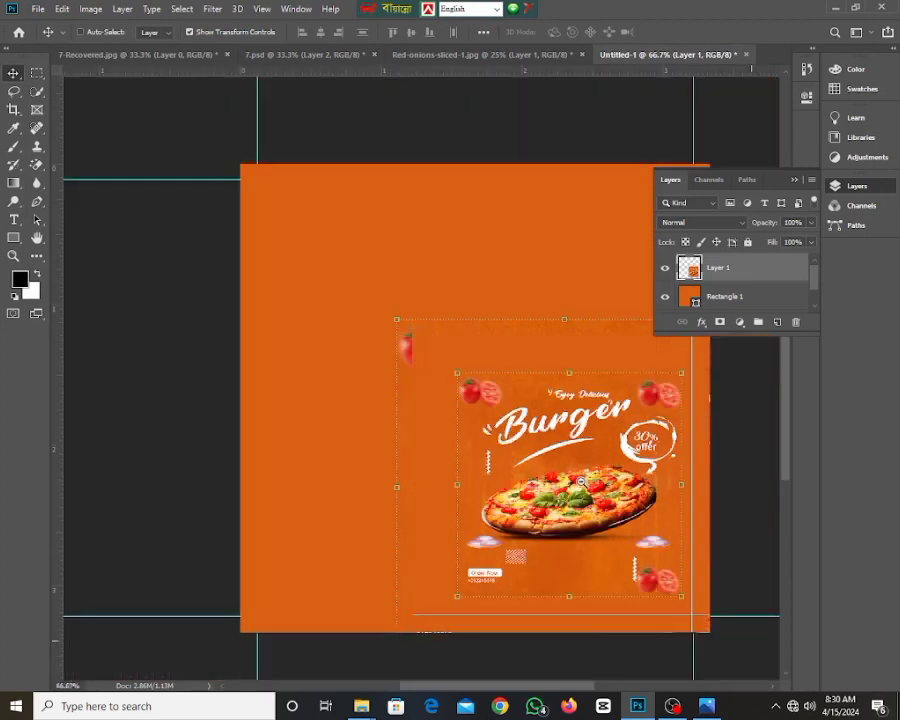
pyautogui.click(36, 10)
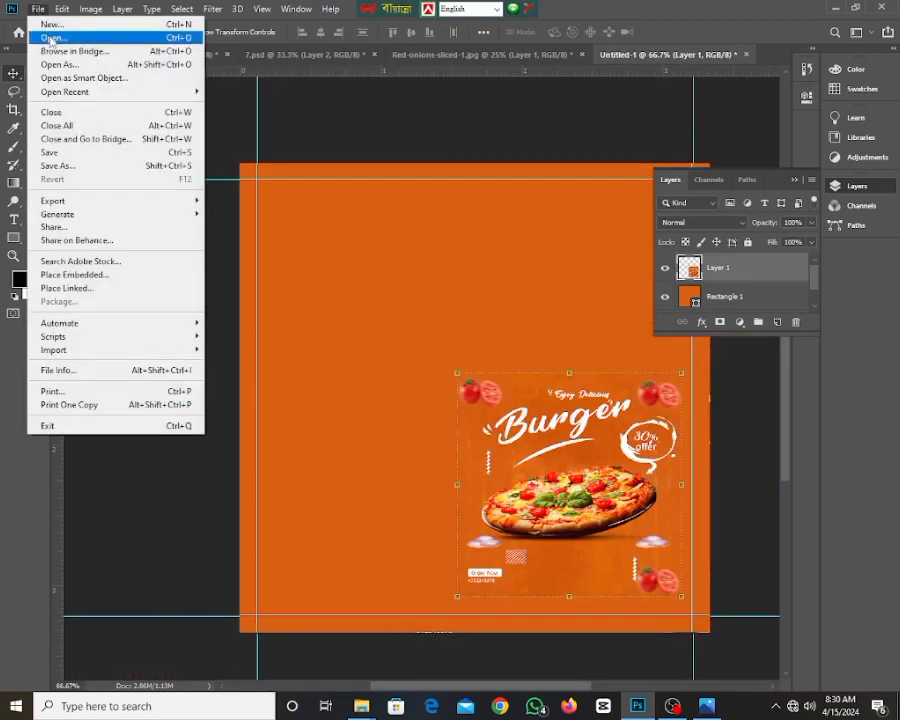
pyautogui.click(50, 40)
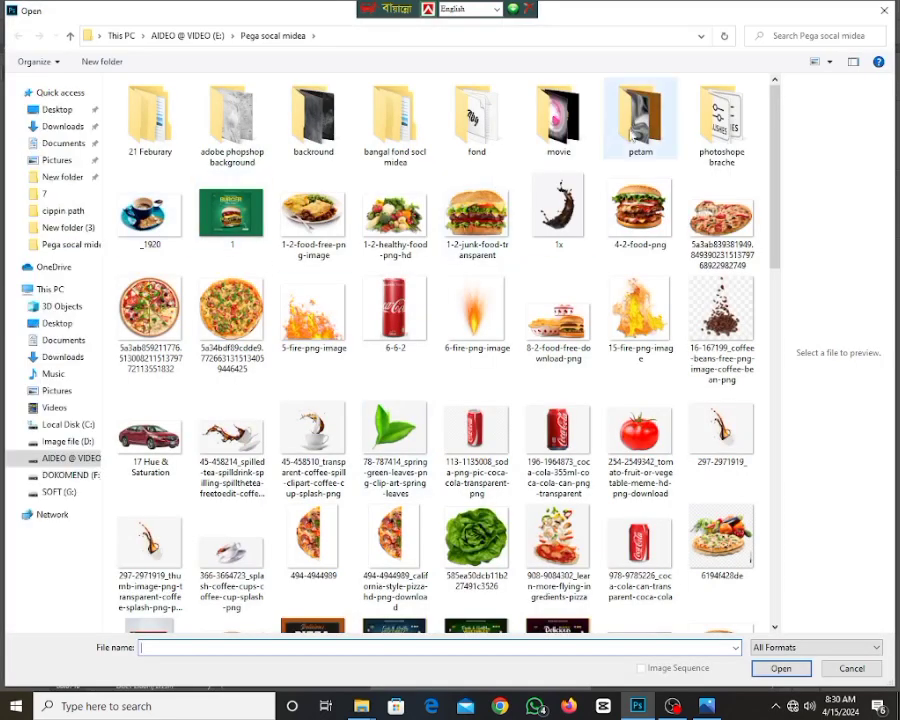
pyautogui.doubleClick(230, 118)
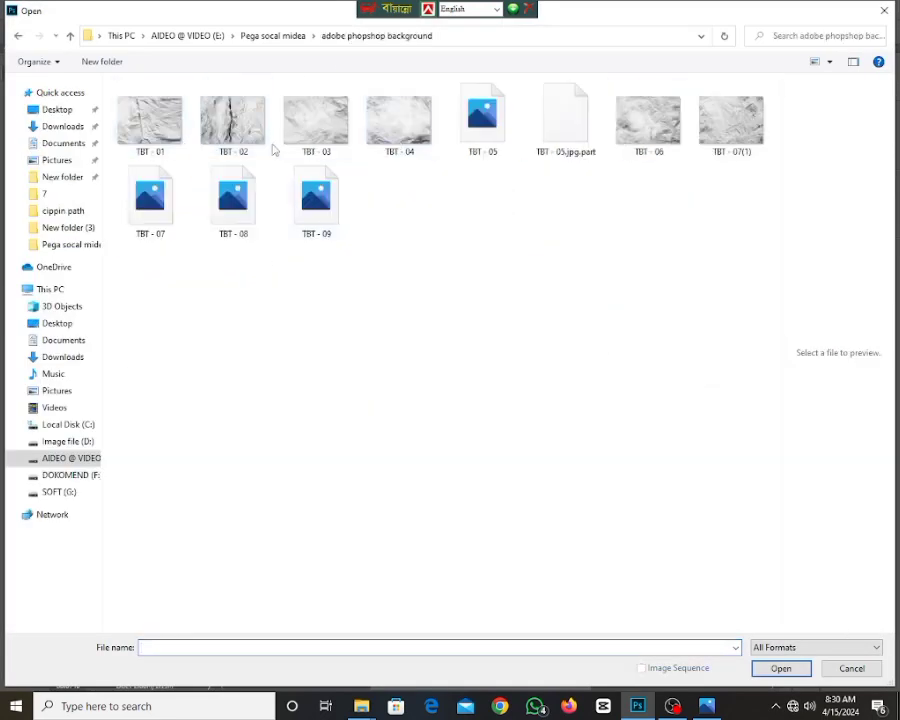
pyautogui.click(717, 137)
pyautogui.click(790, 670)
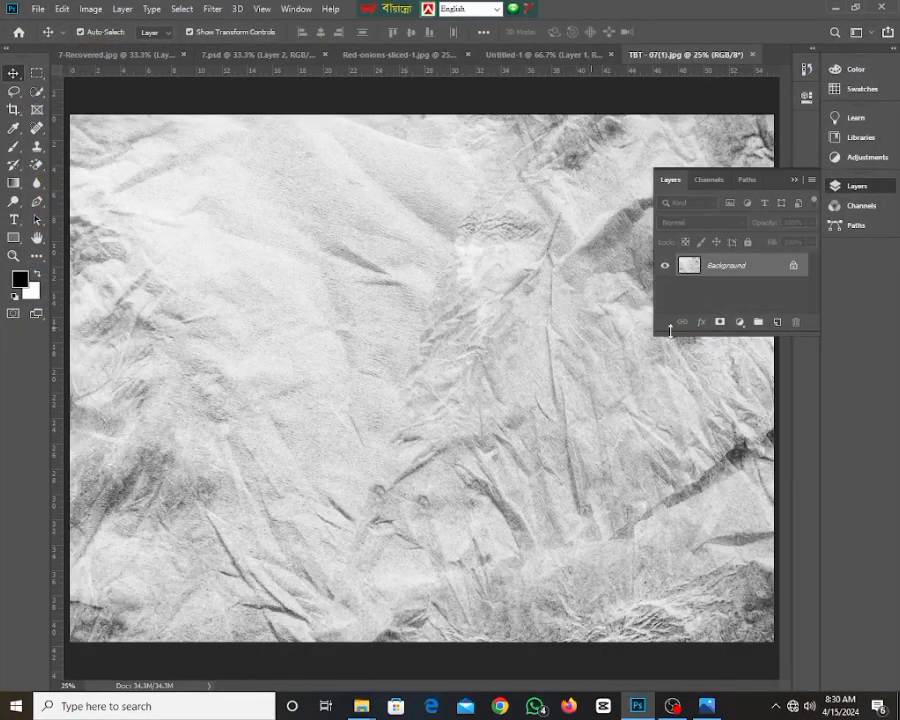
# - Unlock the texture's background layer and copy it into the Untitled-1 document
pyautogui.click(796, 266)
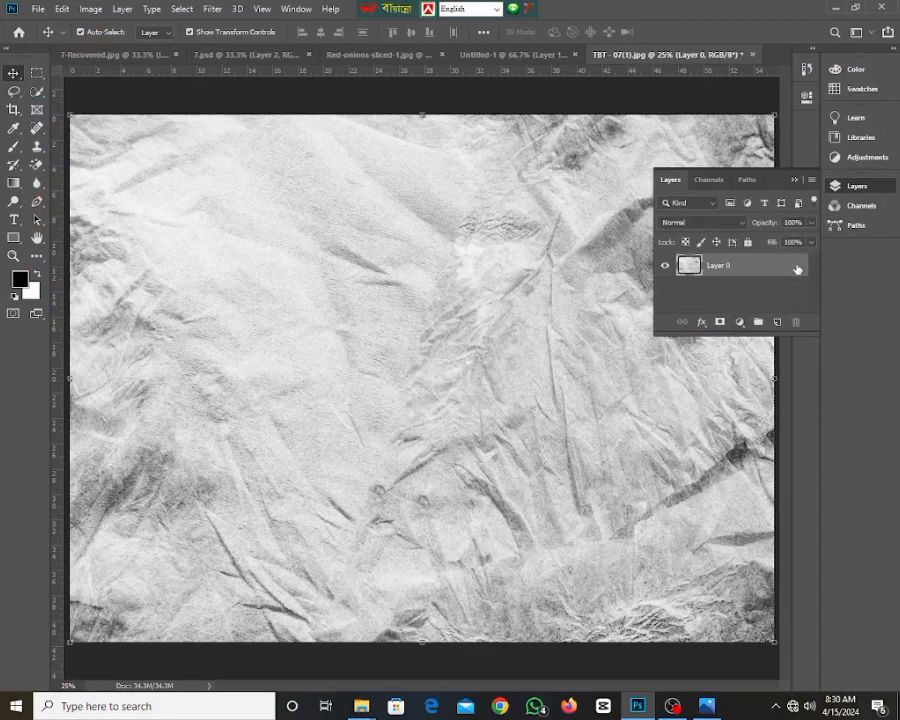
pyautogui.moveTo(496, 339); pyautogui.dragTo(462, 361)
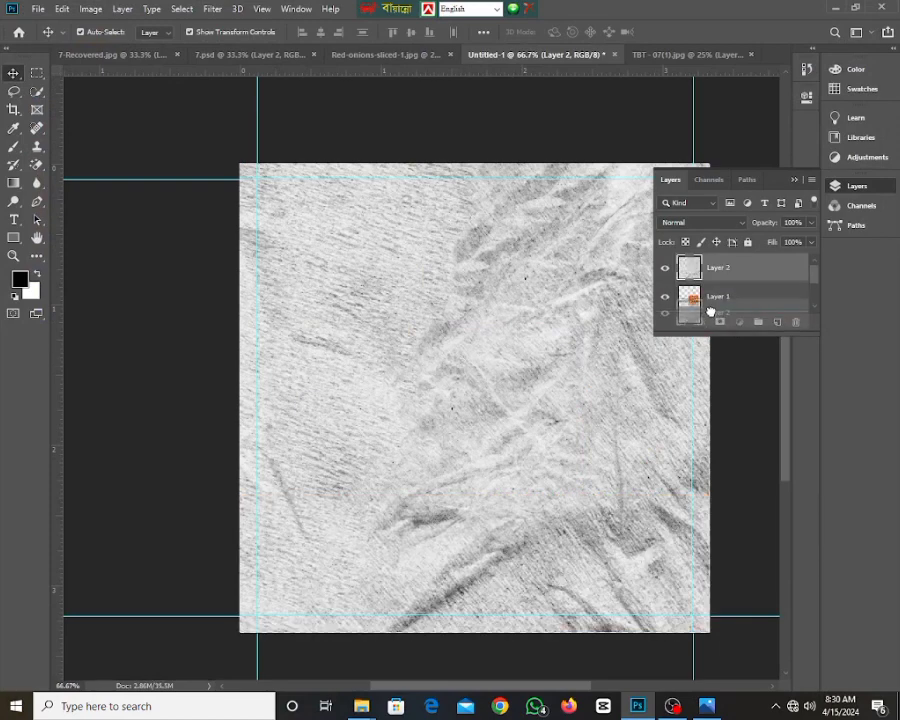
# - Enlarge the layer list and place the texture layer between the poster reference and the orange rectangle
pyautogui.click(720, 322)
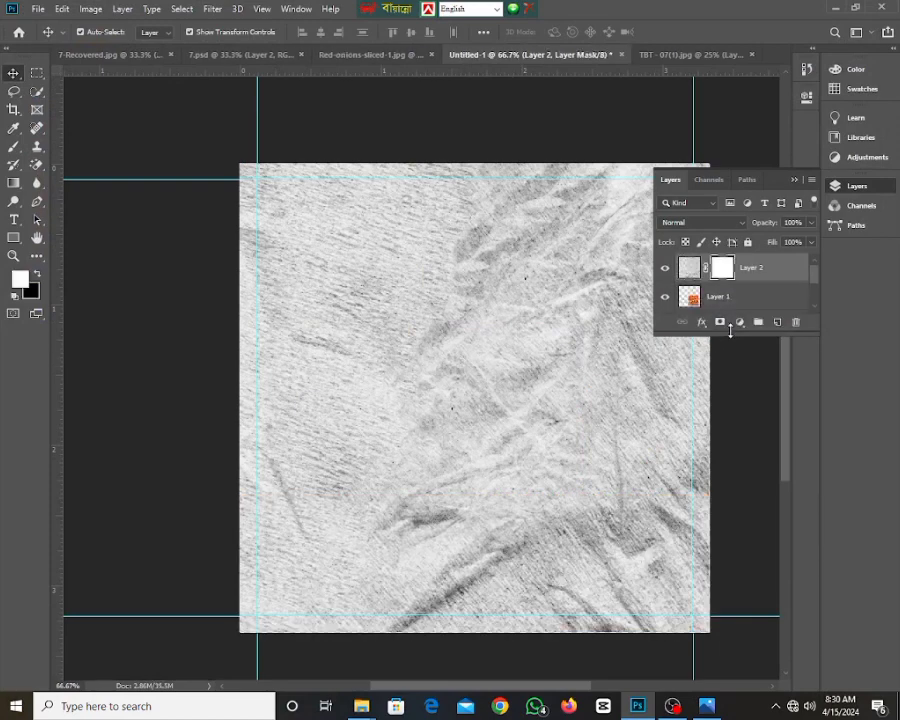
pyautogui.moveTo(730, 331); pyautogui.dragTo(741, 435)
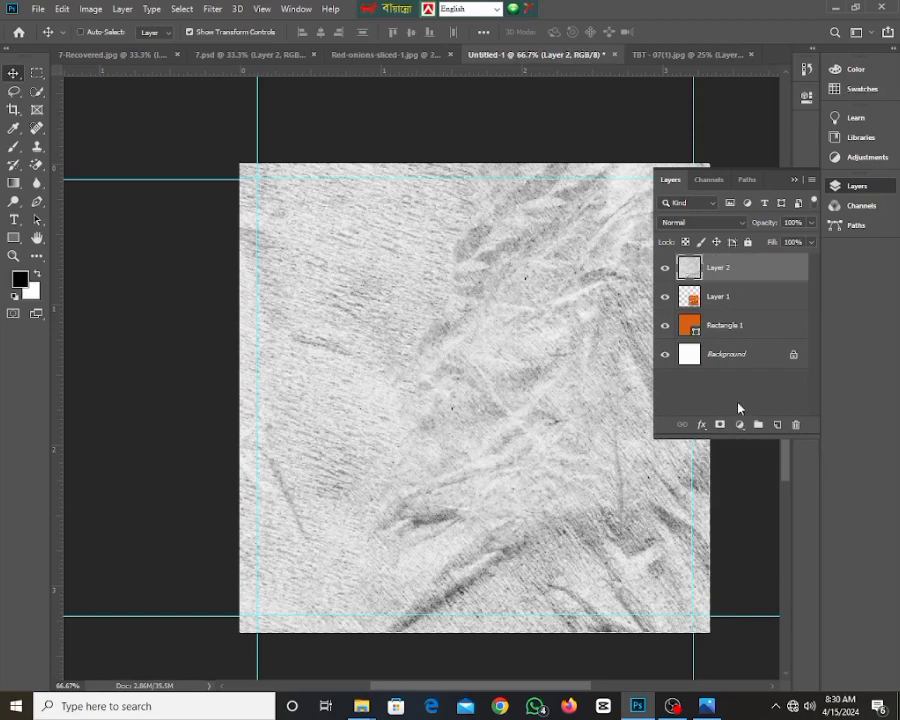
pyautogui.moveTo(713, 270); pyautogui.dragTo(720, 340)
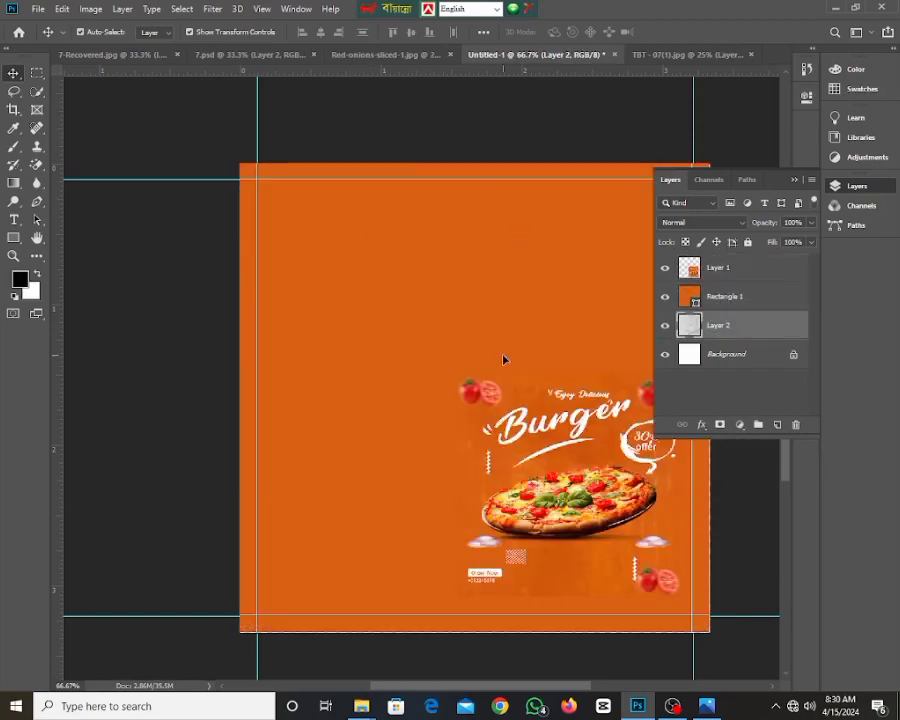
pyautogui.scroll(-1, 524, 350)
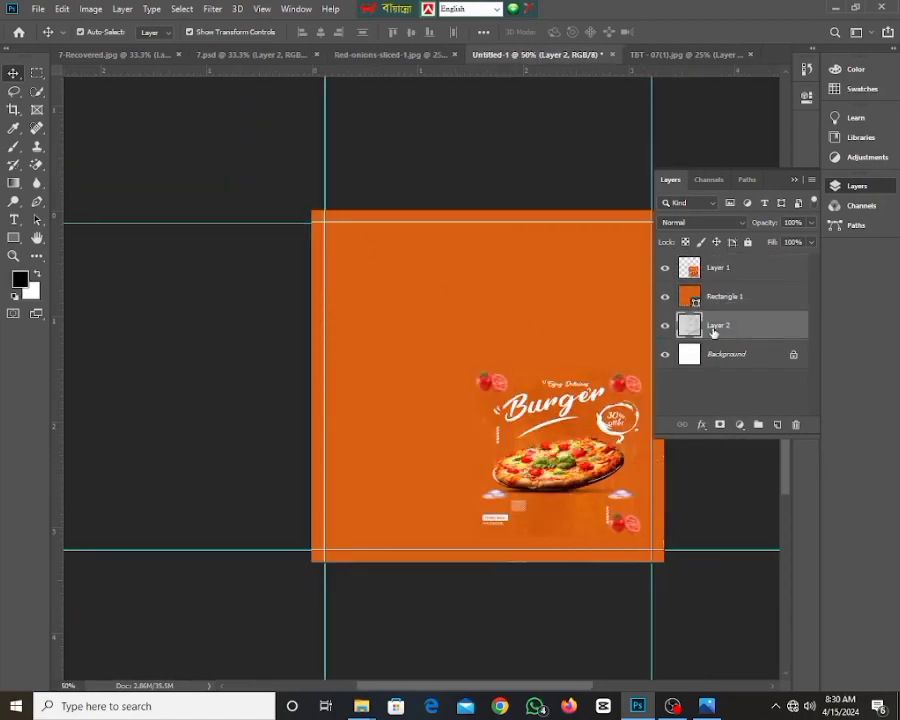
pyautogui.moveTo(720, 328); pyautogui.dragTo(716, 290)
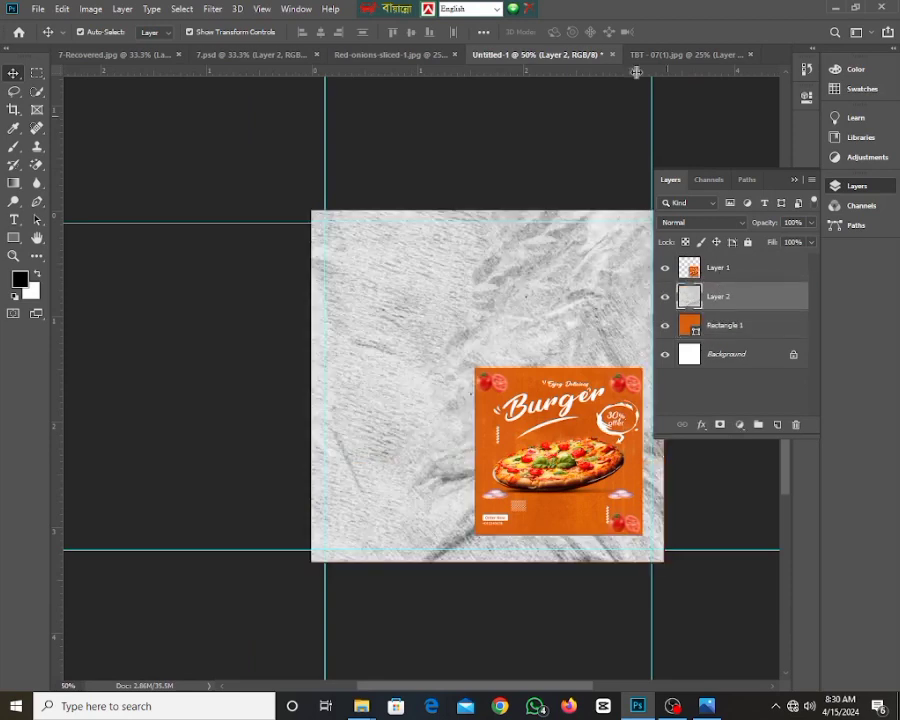
pyautogui.click(811, 222)
pyautogui.moveTo(810, 238); pyautogui.dragTo(798, 241)
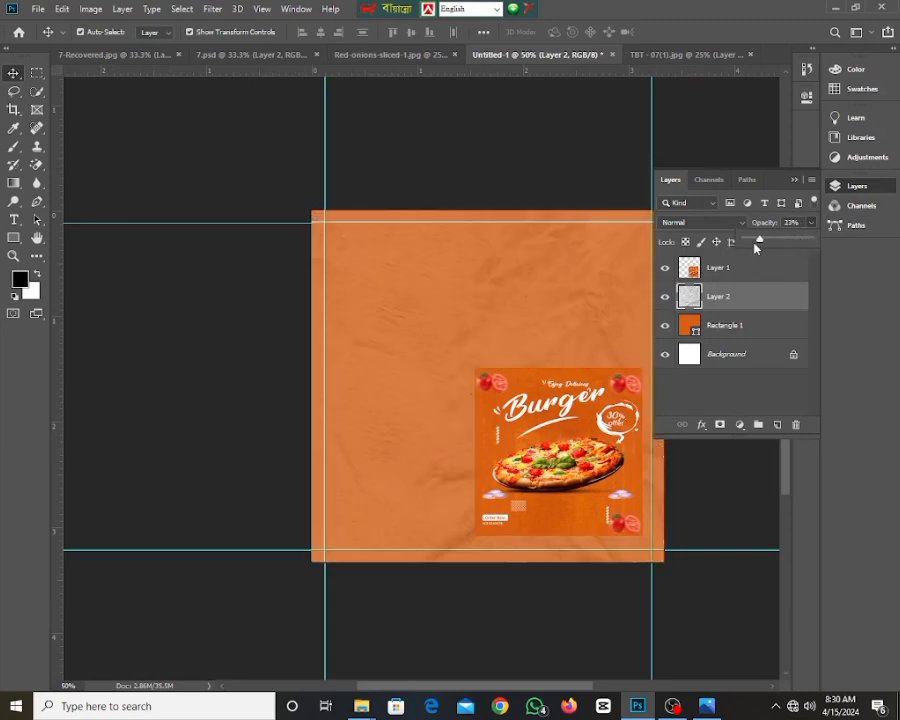
pyautogui.moveTo(757, 242); pyautogui.dragTo(797, 243)
# - Desaturate the paper texture layer
pyautogui.hotkey('ctrl', 'shift', 'u')
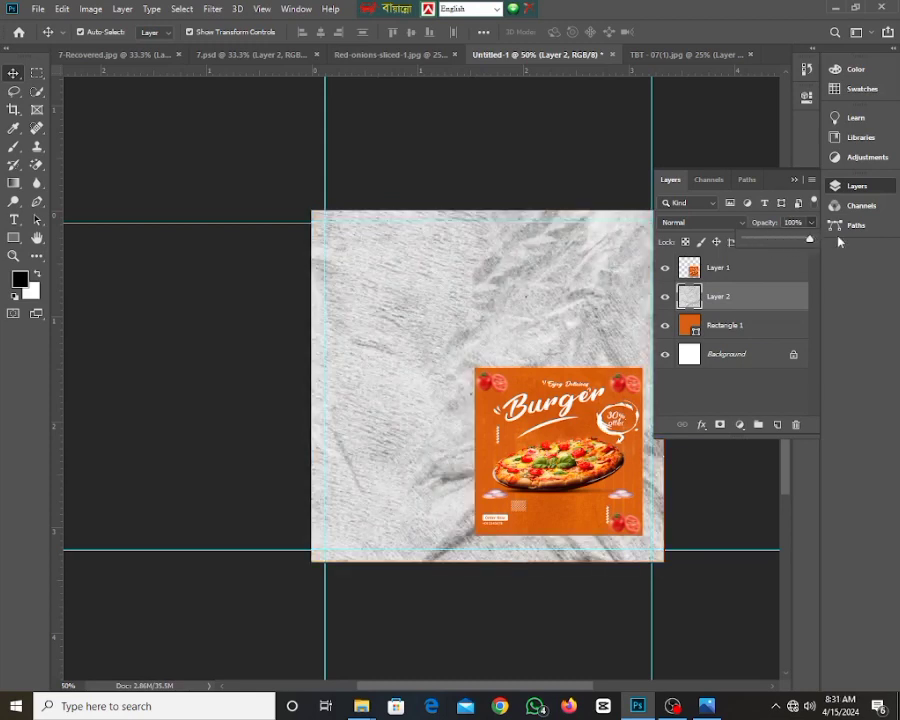
pyautogui.click(727, 136)
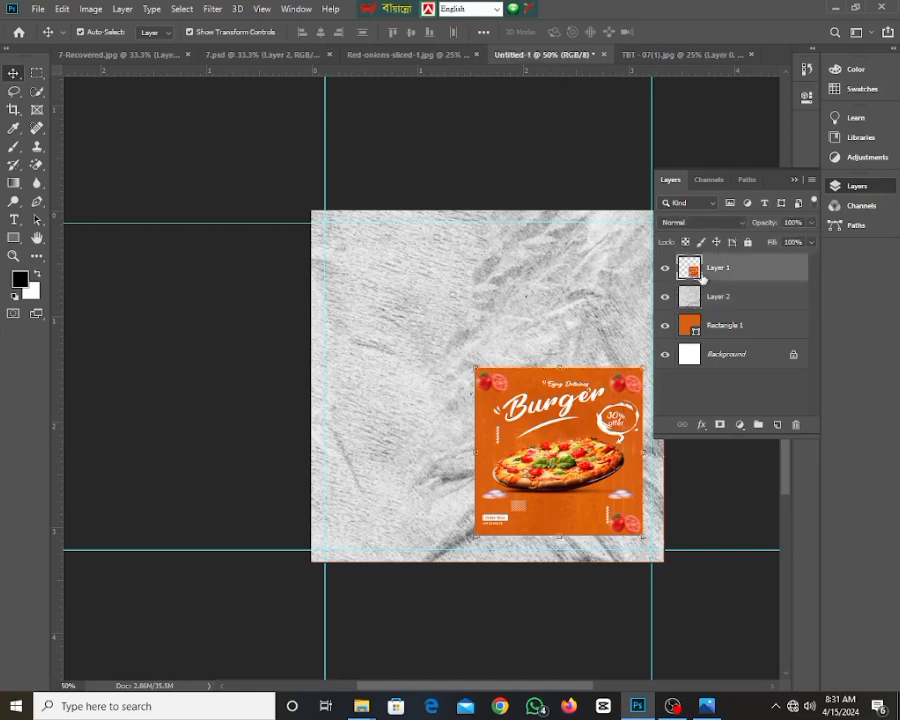
# - Lower the grey paper texture layer's opacity to 15%
pyautogui.click(712, 297)
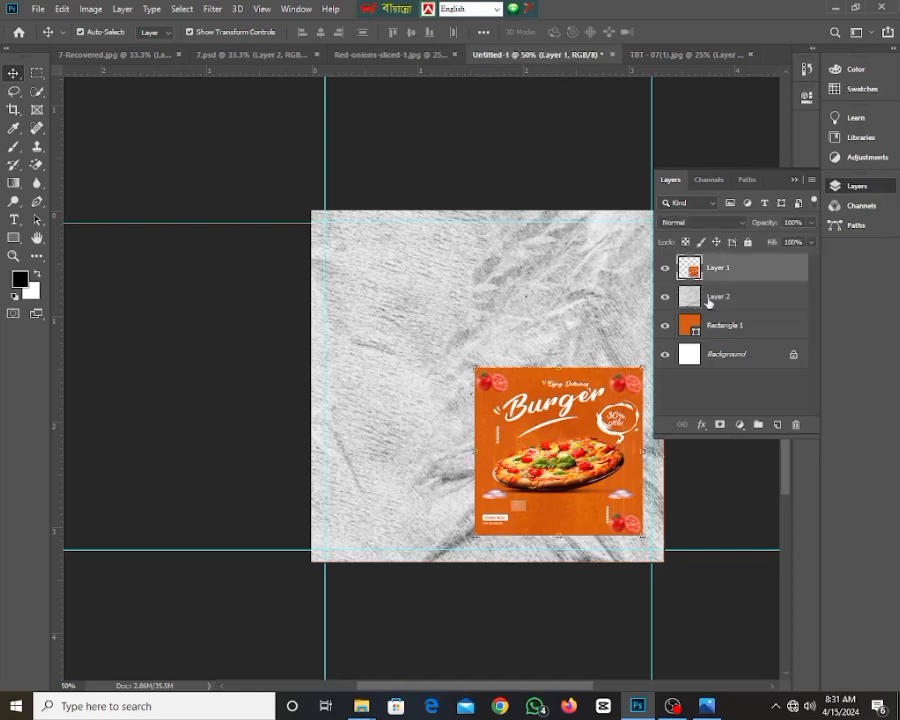
pyautogui.click(811, 223)
pyautogui.moveTo(809, 242); pyautogui.dragTo(785, 244)
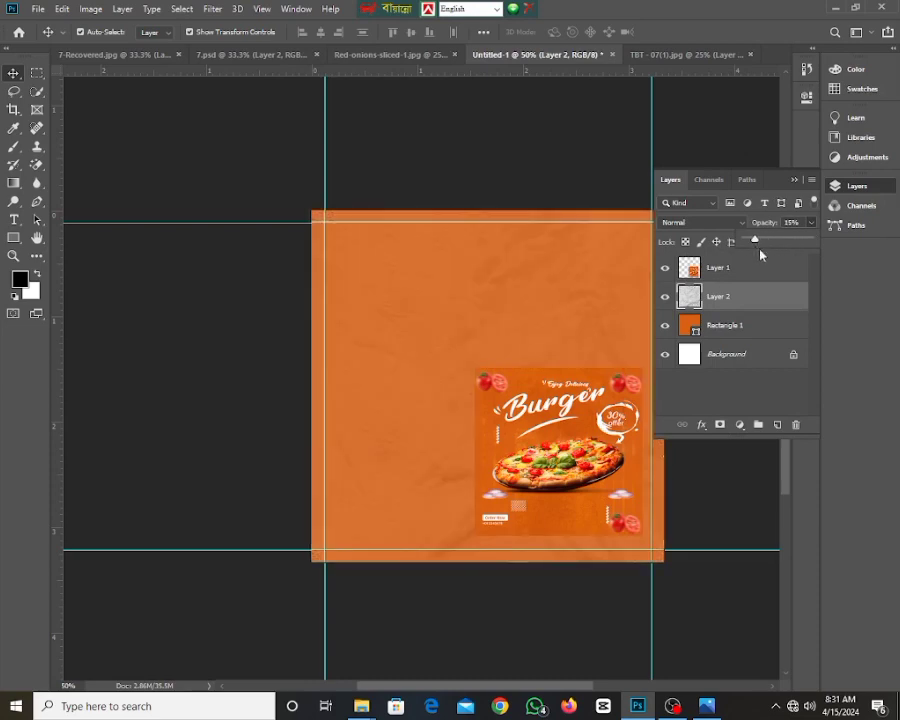
pyautogui.click(739, 138)
pyautogui.click(739, 138)
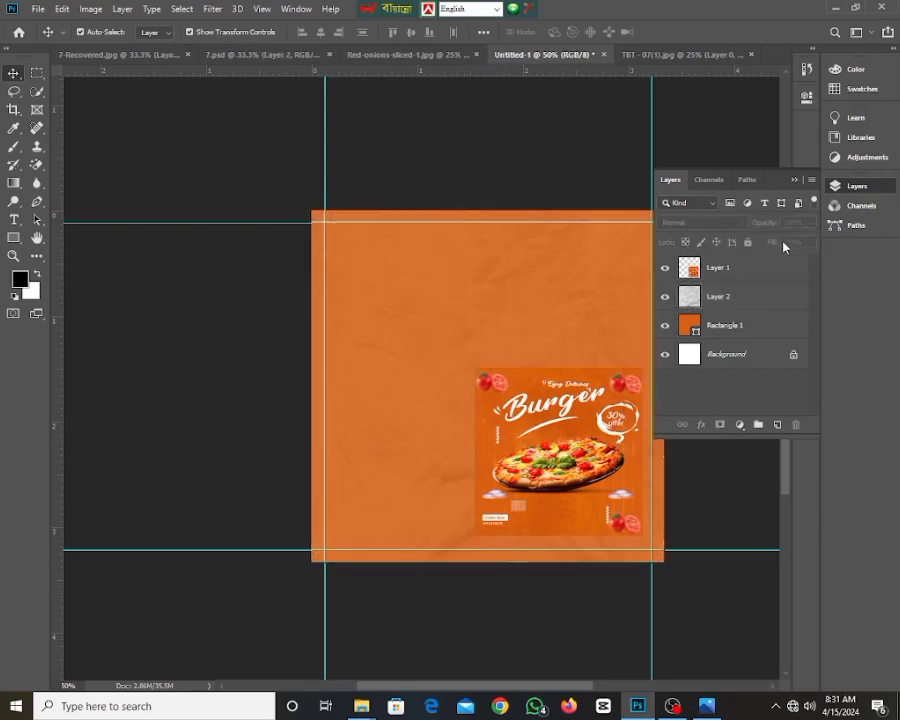
# - Set the texture layer's fill to 61% and move the poster reference up against the canvas's right edge
pyautogui.click(718, 296)
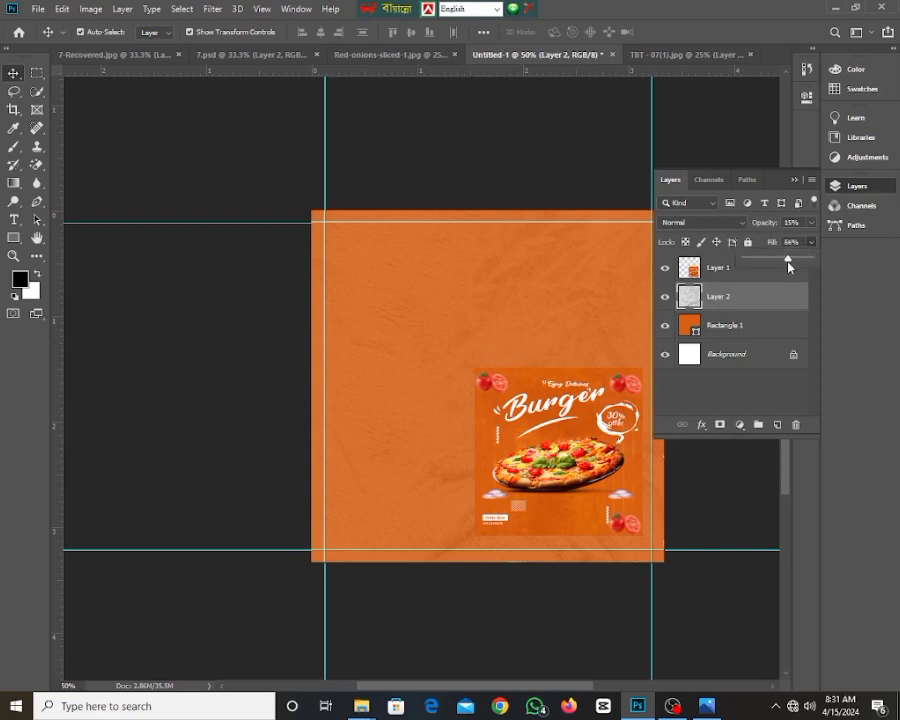
pyautogui.moveTo(786, 265)
pyautogui.mouseDown()
pyautogui.moveTo(770, 263)
pyautogui.moveTo(795, 266)
pyautogui.moveTo(784, 263)
pyautogui.mouseUp()
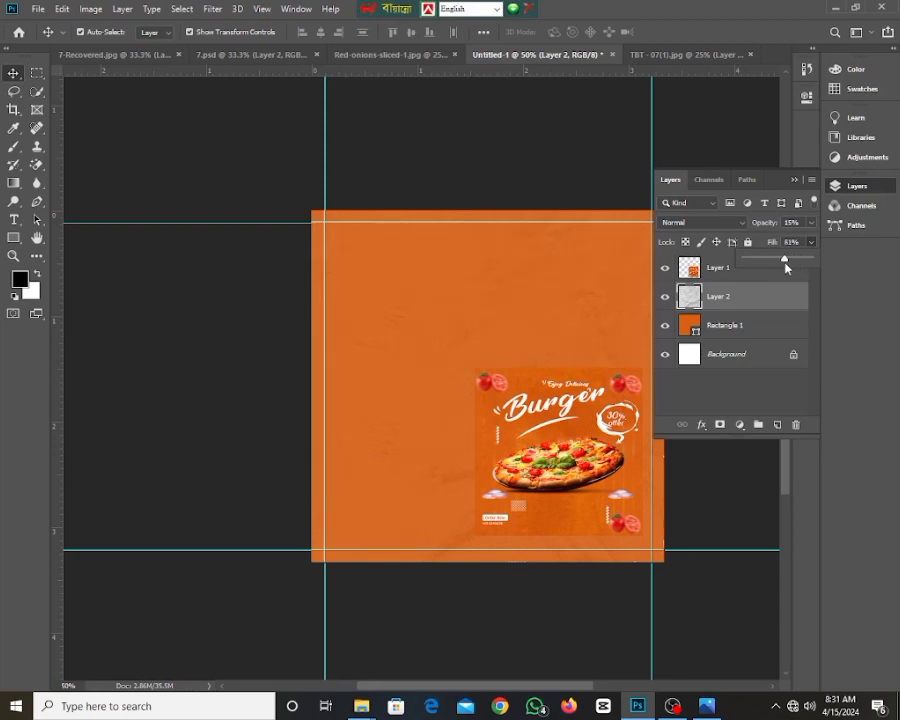
pyautogui.click(435, 164)
pyautogui.click(436, 167)
pyautogui.hotkey('ctrl', '+')
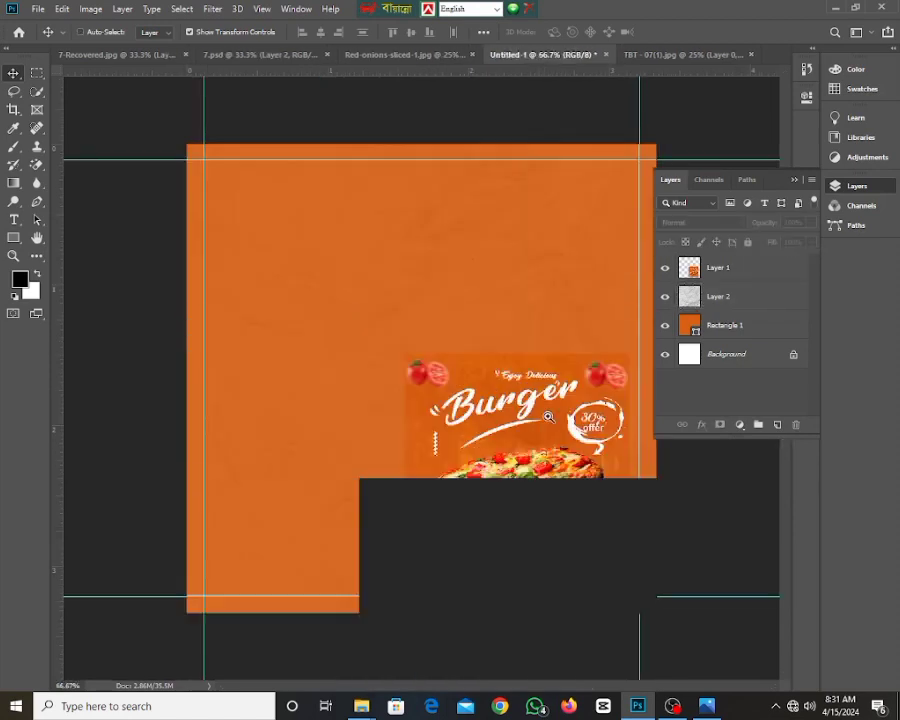
pyautogui.hotkey('ctrl', '-')
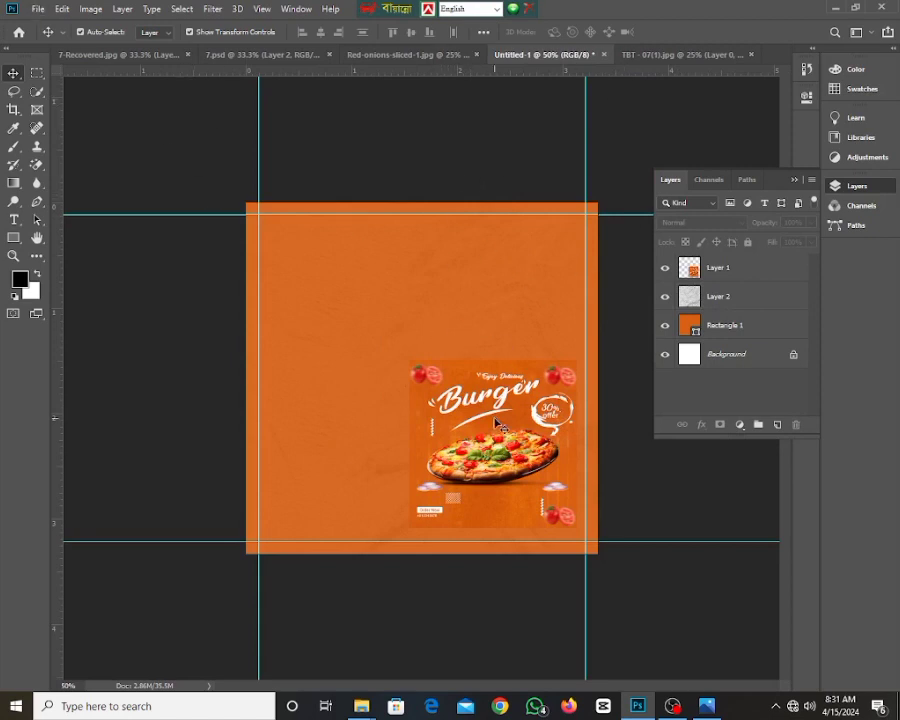
pyautogui.moveTo(497, 424); pyautogui.dragTo(513, 360)
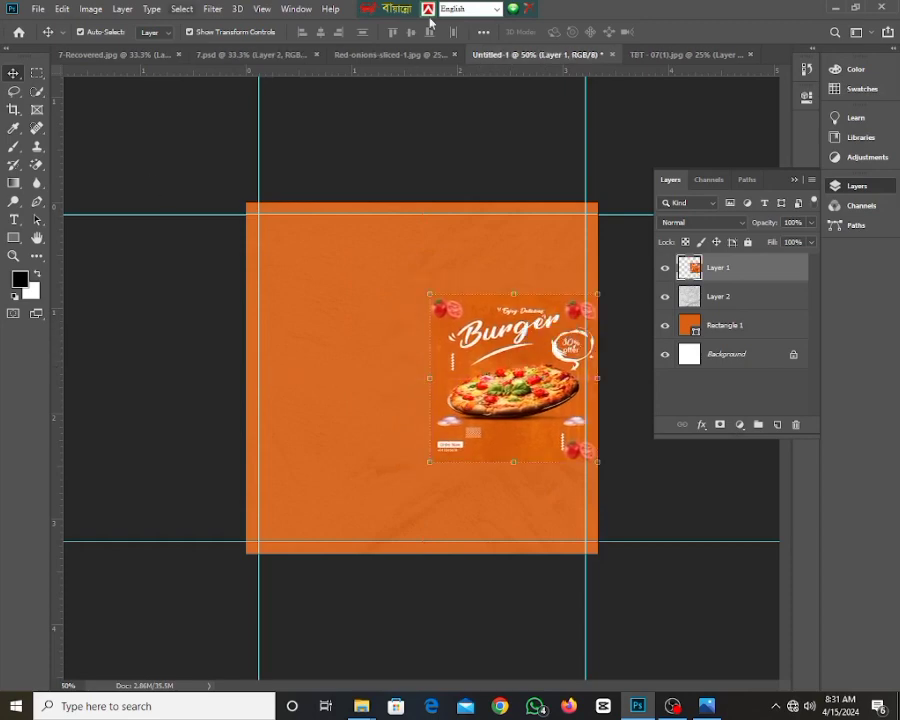
pyautogui.click(38, 8)
pyautogui.click(40, 34)
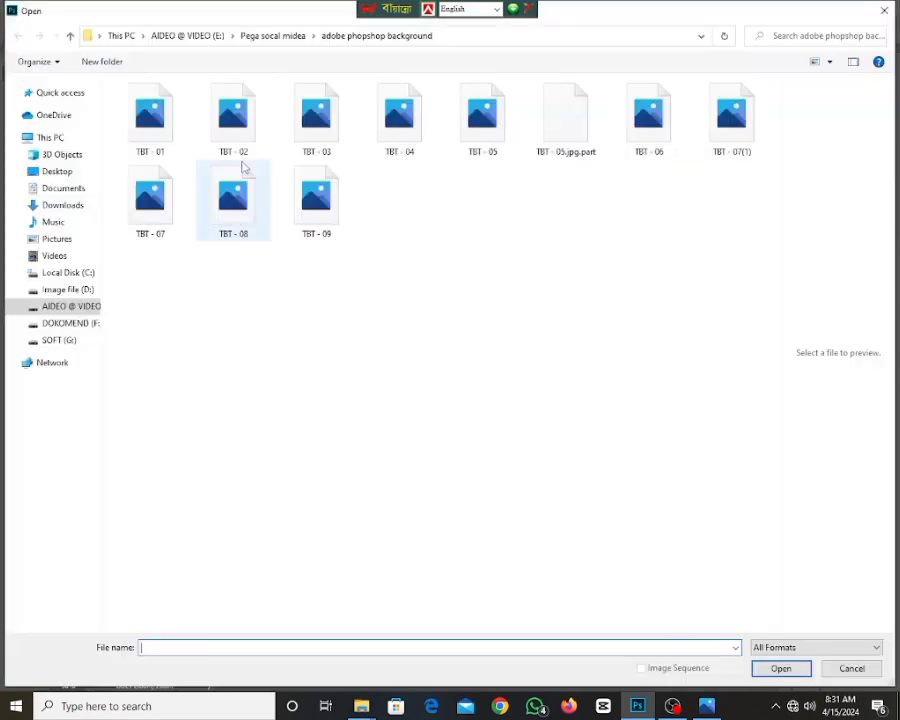
pyautogui.click(71, 36)
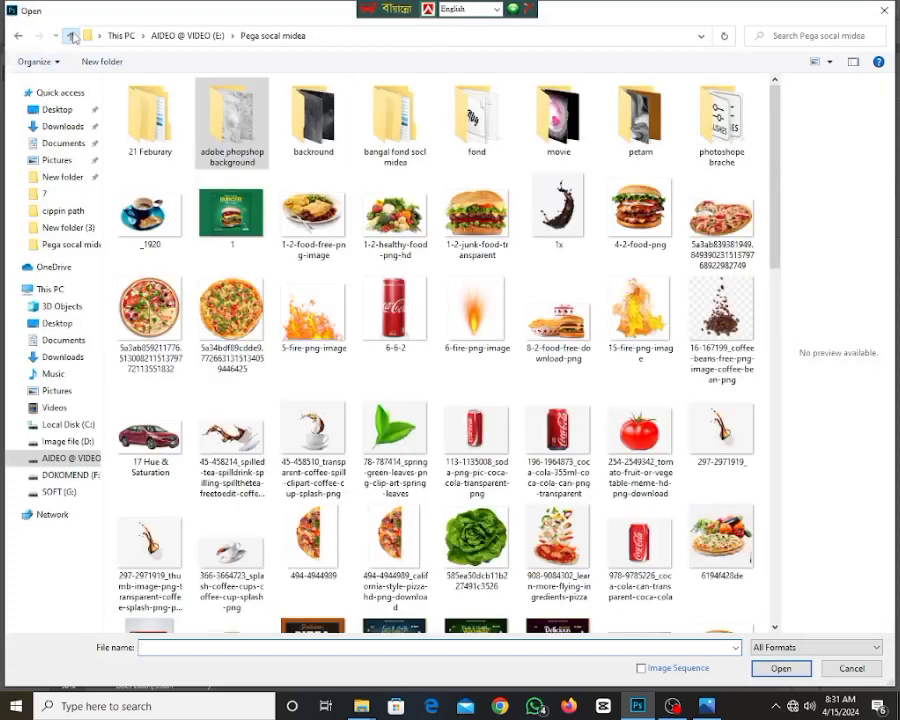
pyautogui.doubleClick(640, 118)
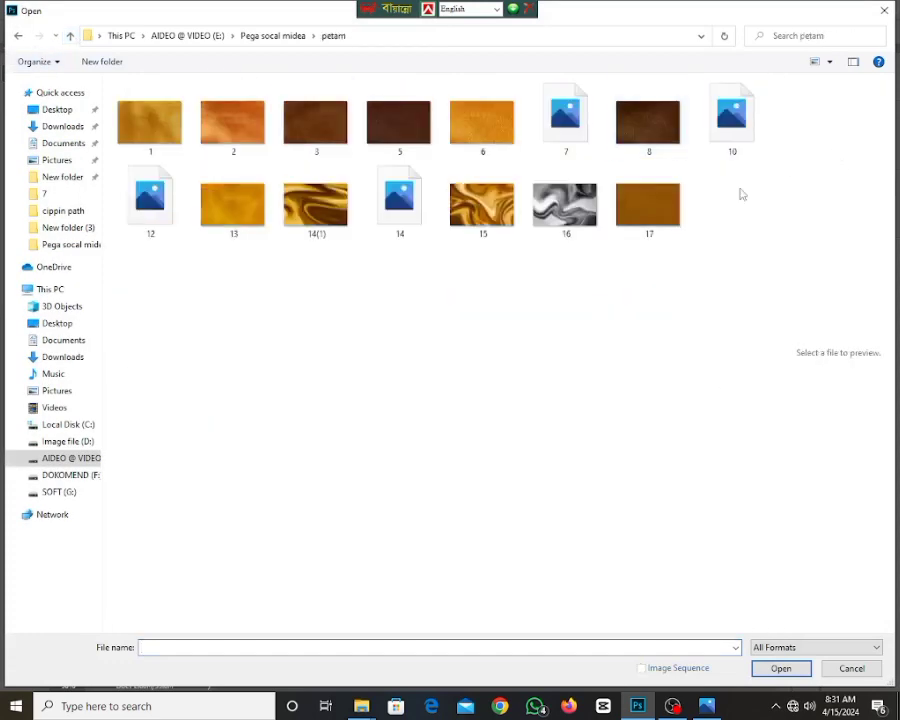
pyautogui.click(70, 36)
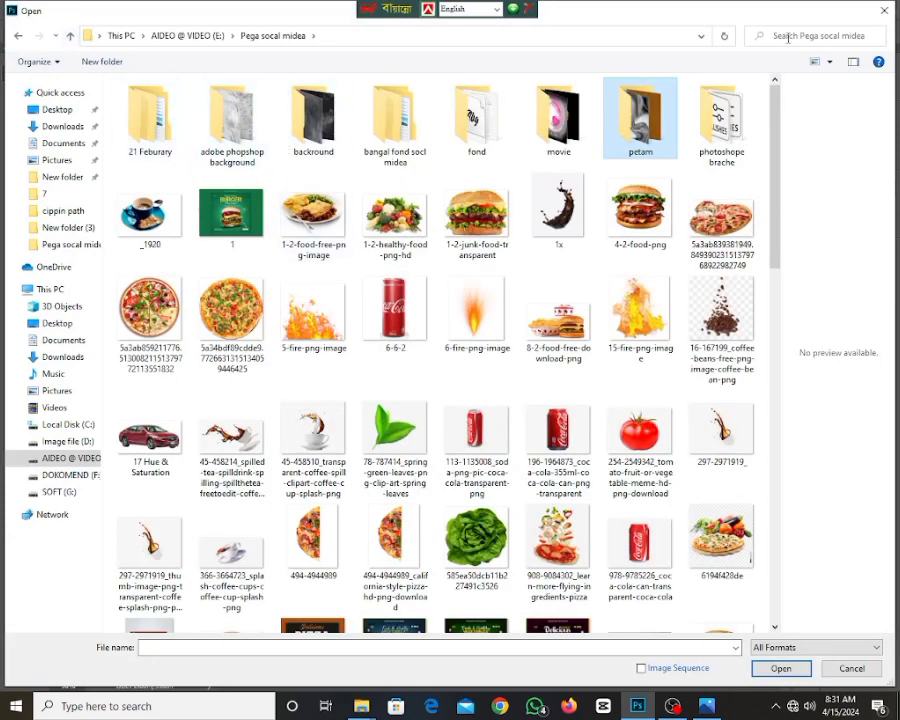
pyautogui.click(884, 12)
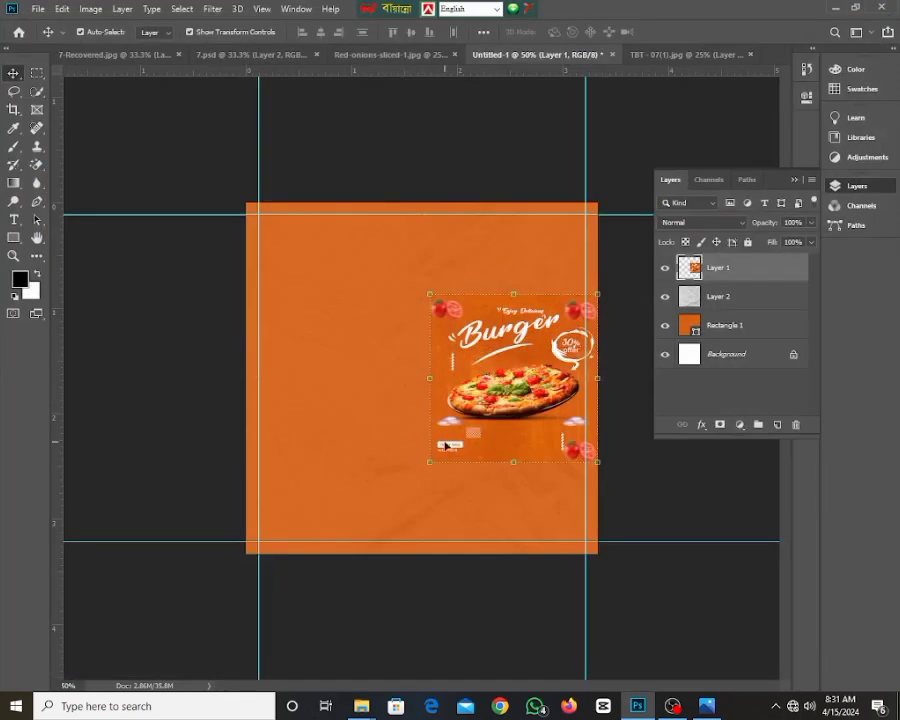
# - Switch to the 7.psd document, shift the dark texture layer in its bg group and hide it
pyautogui.click(222, 54)
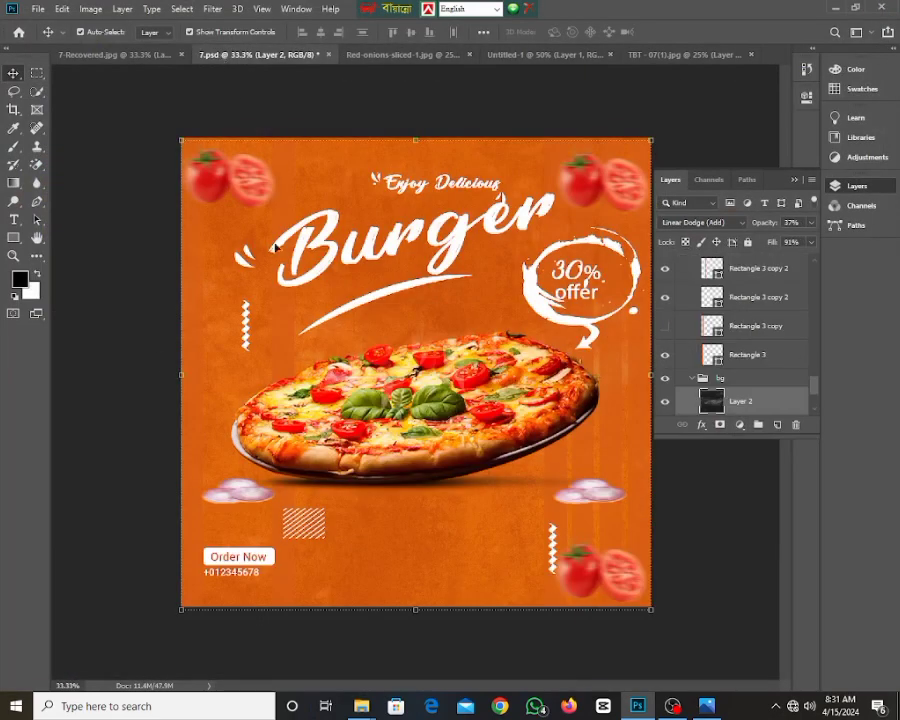
pyautogui.moveTo(527, 537); pyautogui.dragTo(444, 505)
pyautogui.click(666, 403)
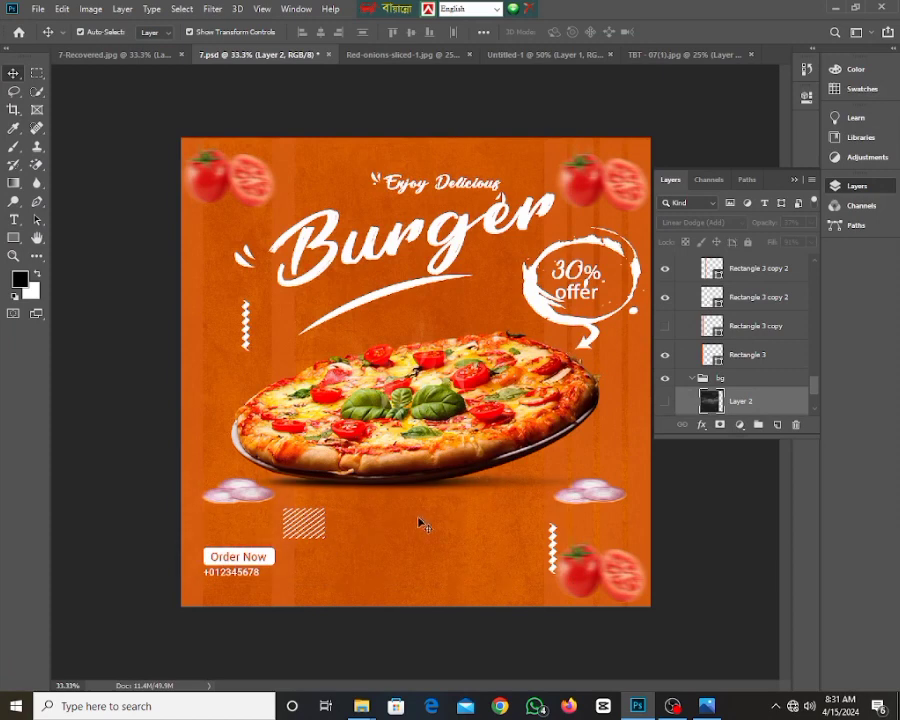
# - Copy a vertical stripe rectangle from 7.psd into Untitled-1 and place its layer directly below the poster reference
pyautogui.click(598, 430)
pyautogui.moveTo(601, 427); pyautogui.dragTo(570, 108)
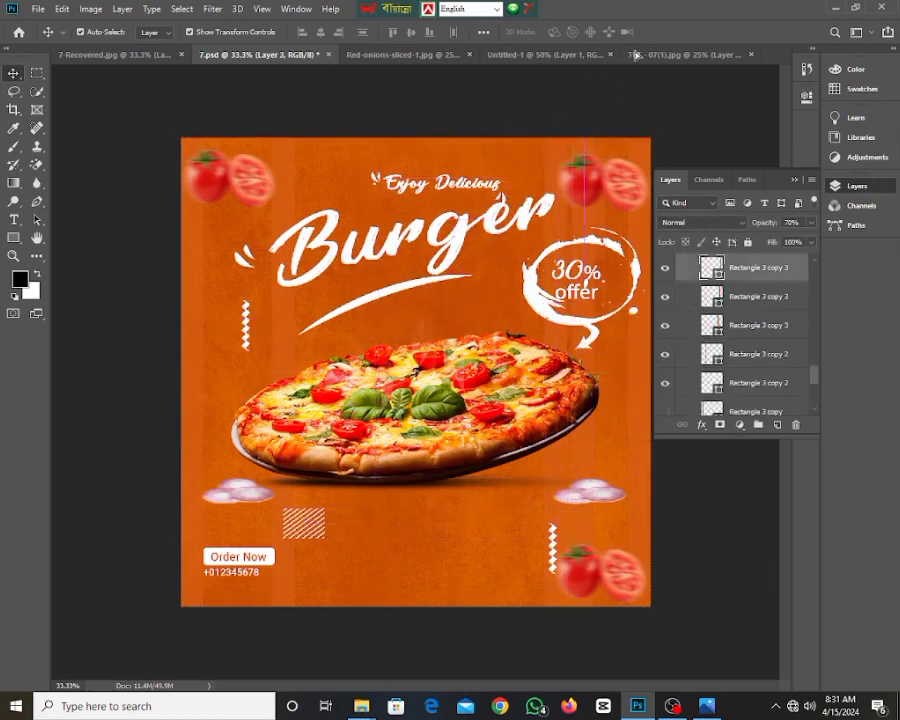
pyautogui.moveTo(530, 55); pyautogui.dragTo(281, 460)
pyautogui.moveTo(712, 274); pyautogui.dragTo(727, 296)
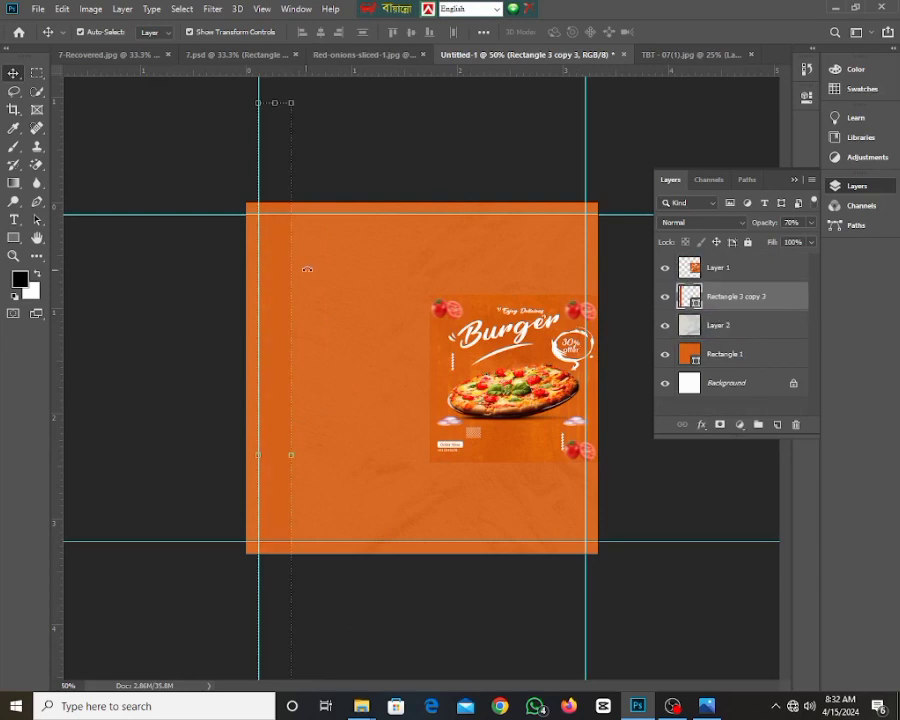
# - Narrow the stripe near the canvas's left edge and duplicate it to form two full-height vertical stripes along each side
pyautogui.click(433, 163)
pyautogui.click(289, 390)
pyautogui.moveTo(279, 103); pyautogui.dragTo(275, 268)
pyautogui.moveTo(291, 540); pyautogui.dragTo(271, 538)
pyautogui.press('Return')
pyautogui.moveTo(266, 598); pyautogui.dragTo(275, 568)
pyautogui.click(261, 580)
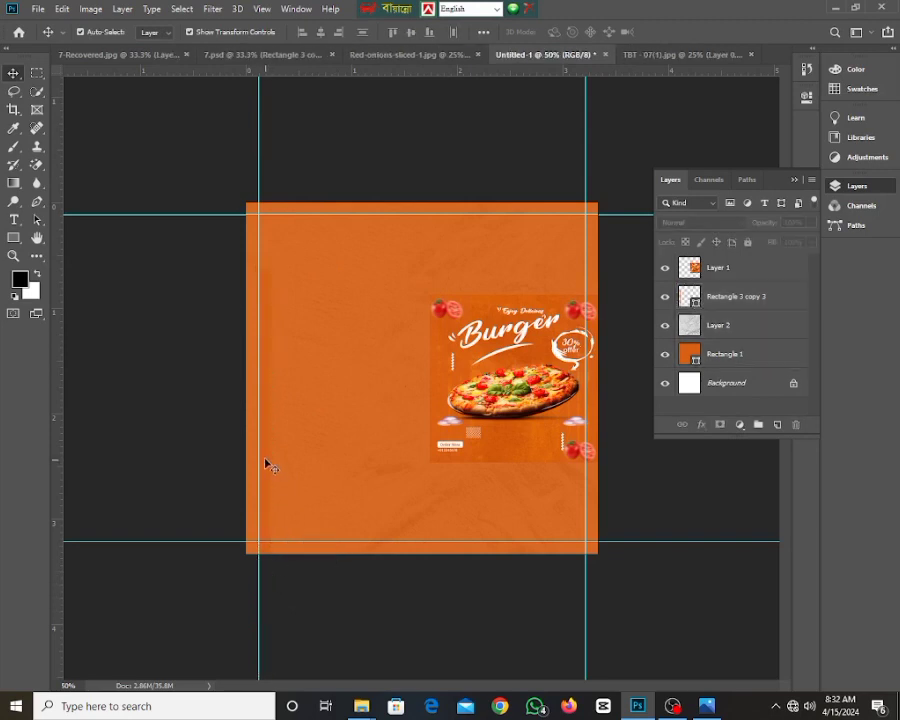
pyautogui.moveTo(268, 465); pyautogui.dragTo(297, 257)
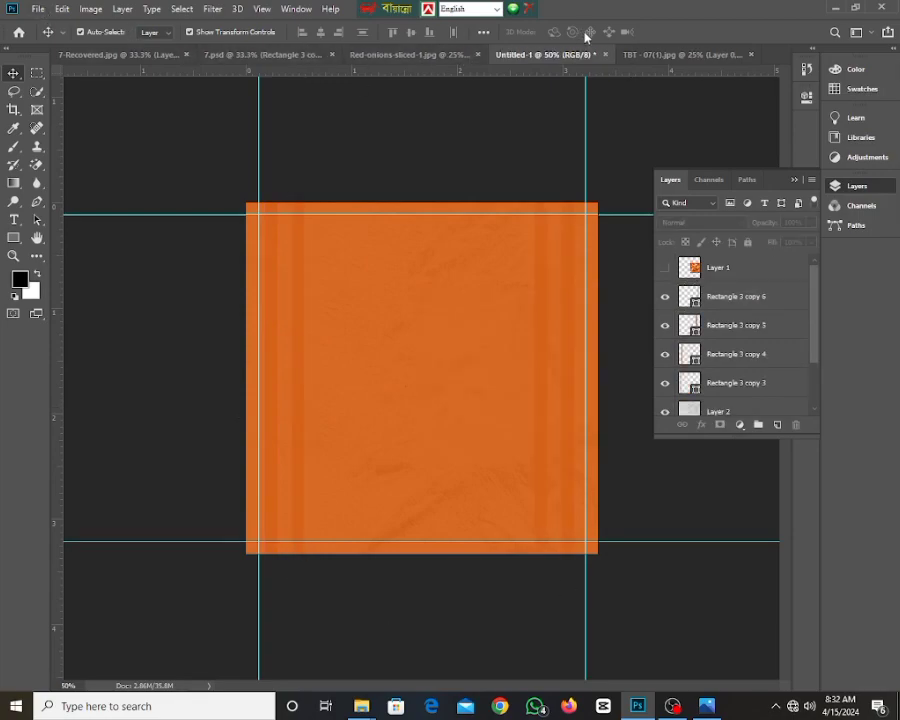
# - Close the TBT - 07(1) texture document and open the second kisspng-pizza-hut-street-food image from the Pega socal midea folder
pyautogui.click(650, 57)
pyautogui.click(38, 9)
pyautogui.click(39, 37)
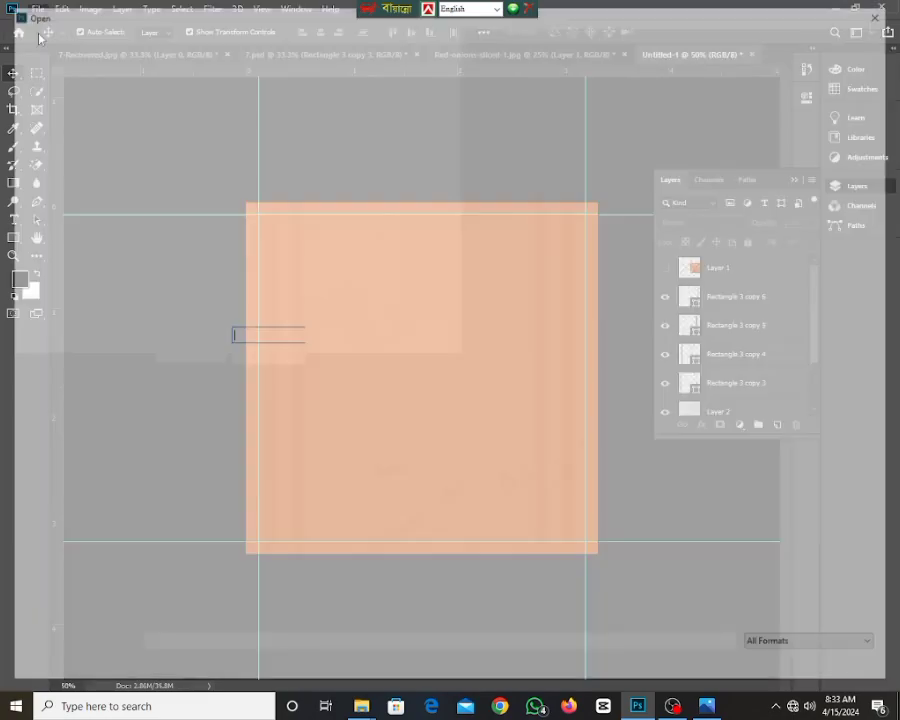
pyautogui.scroll(-3, 498, 380)
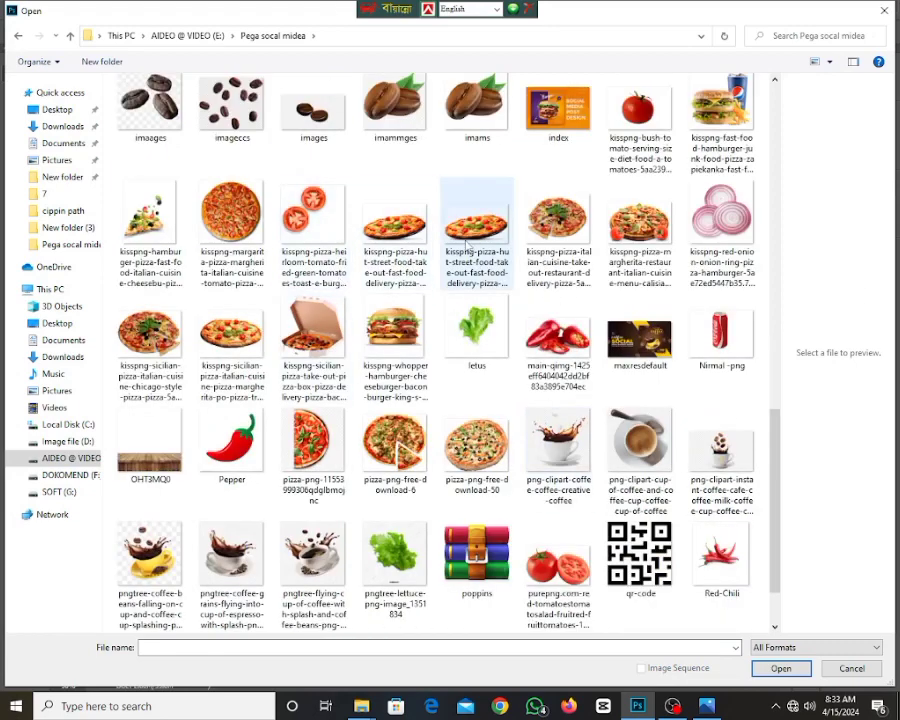
pyautogui.click(390, 228)
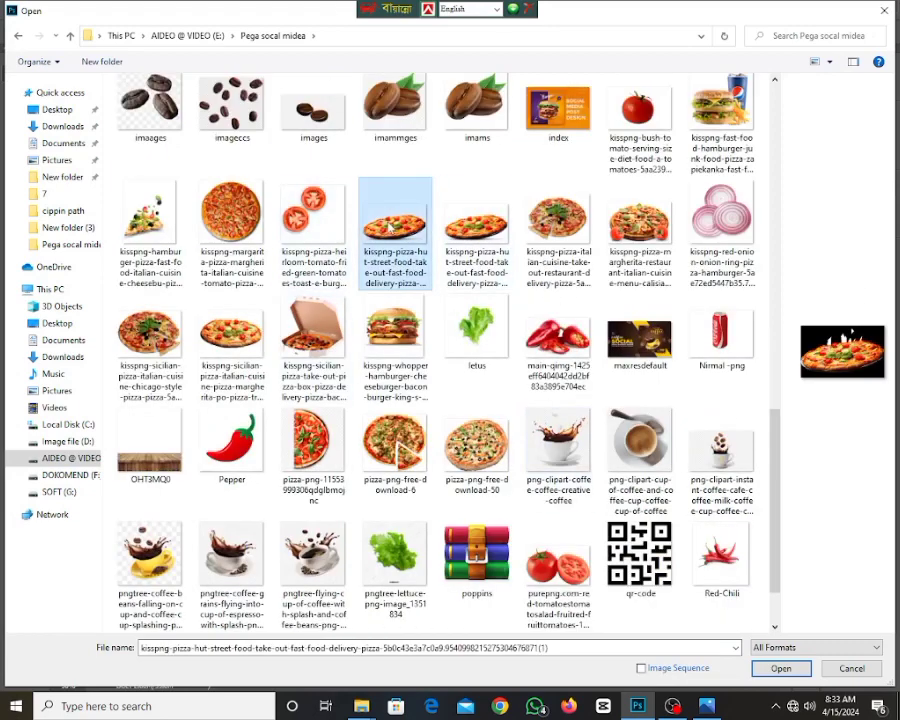
pyautogui.click(458, 226)
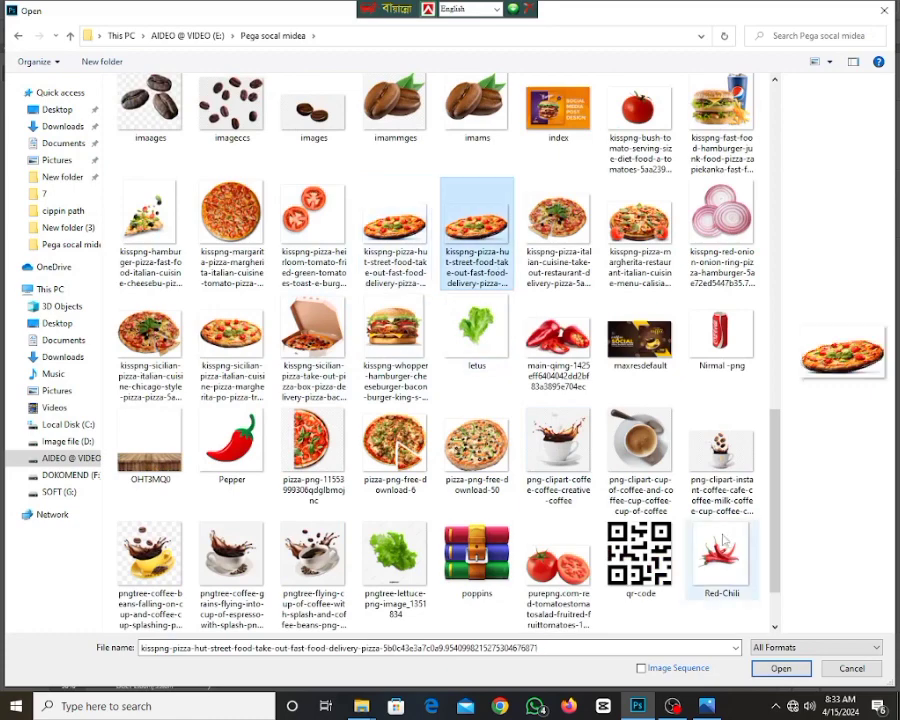
pyautogui.click(778, 668)
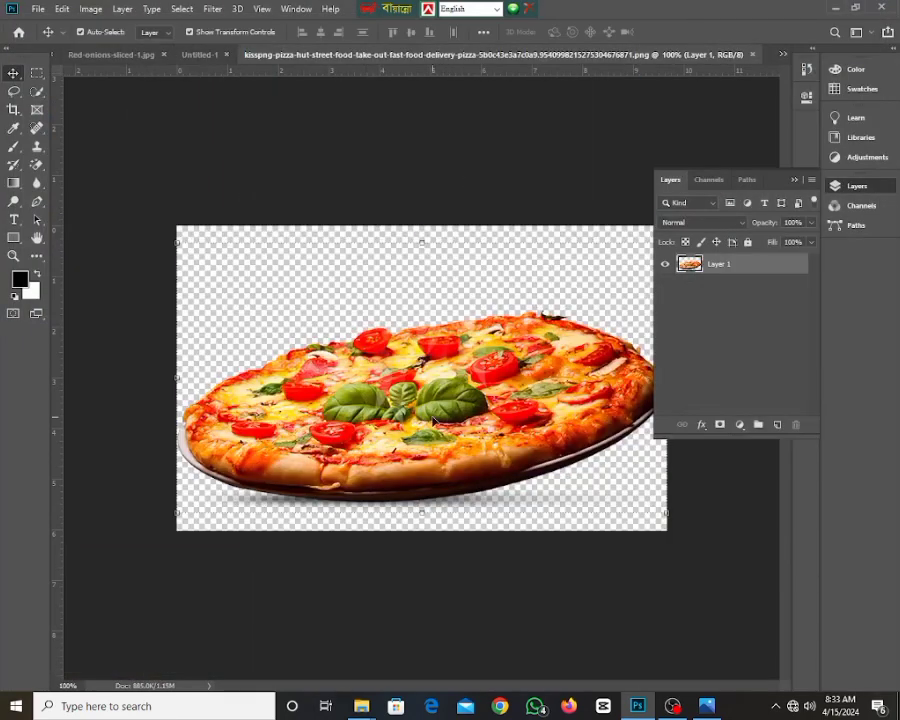
# - Copy the pizza into Untitled-1, enlarge it to about 122% width and 129% height, and centre it on the canvas
pyautogui.moveTo(432, 420); pyautogui.dragTo(356, 270)
pyautogui.moveTo(410, 385); pyautogui.dragTo(432, 410)
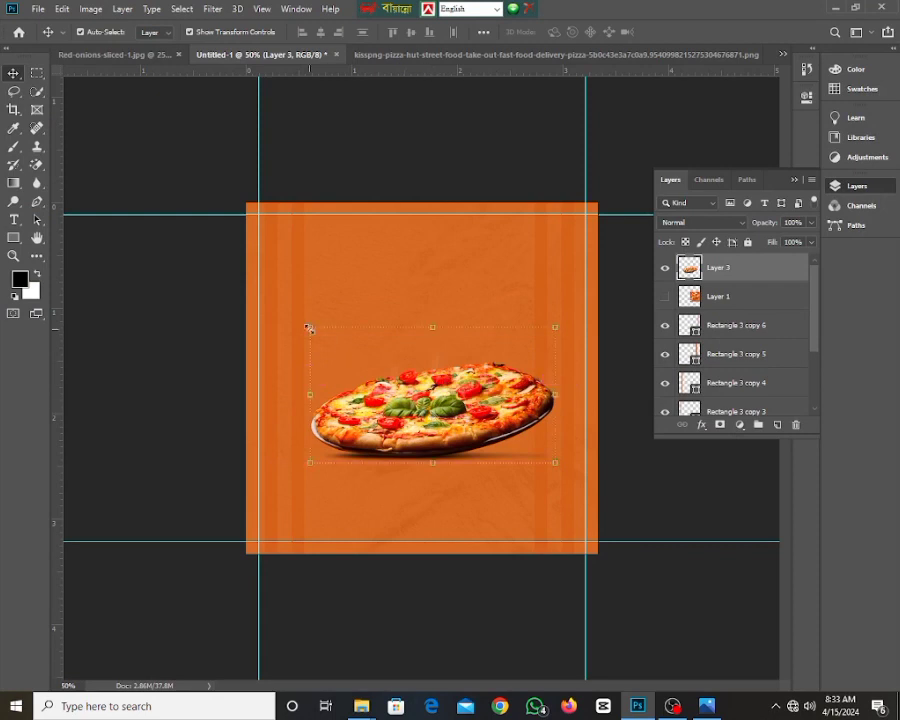
pyautogui.moveTo(308, 326); pyautogui.dragTo(273, 303)
pyautogui.moveTo(420, 416); pyautogui.dragTo(416, 394)
pyautogui.moveTo(577, 459); pyautogui.dragTo(573, 454)
pyautogui.moveTo(477, 424); pyautogui.dragTo(478, 430)
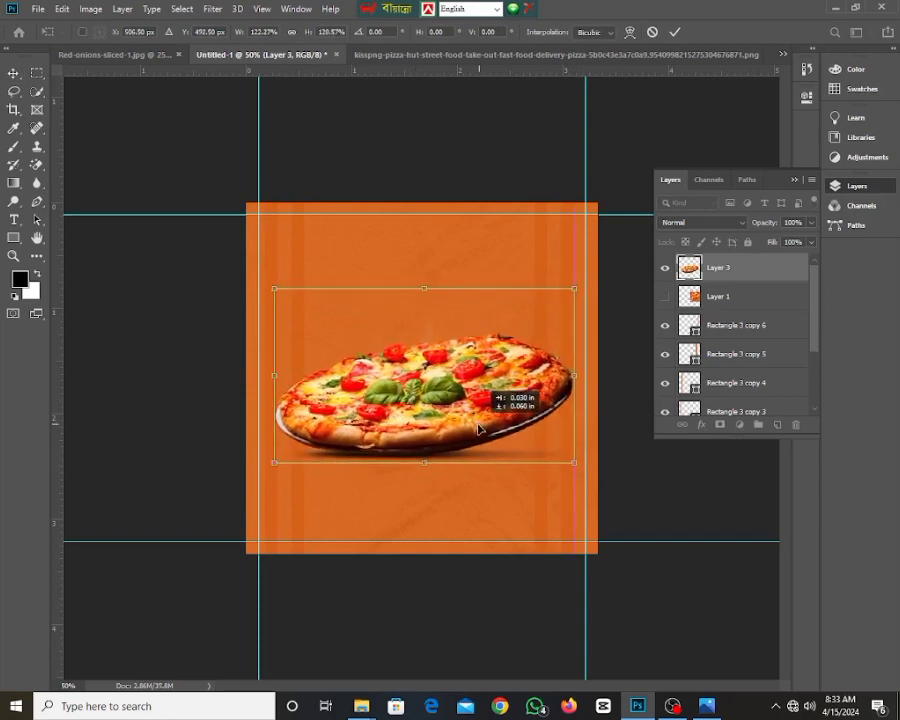
pyautogui.click(673, 31)
pyautogui.click(680, 124)
# - Show the poster reference, move its layer above the pizza and position it over the middle of the pizza
pyautogui.click(665, 296)
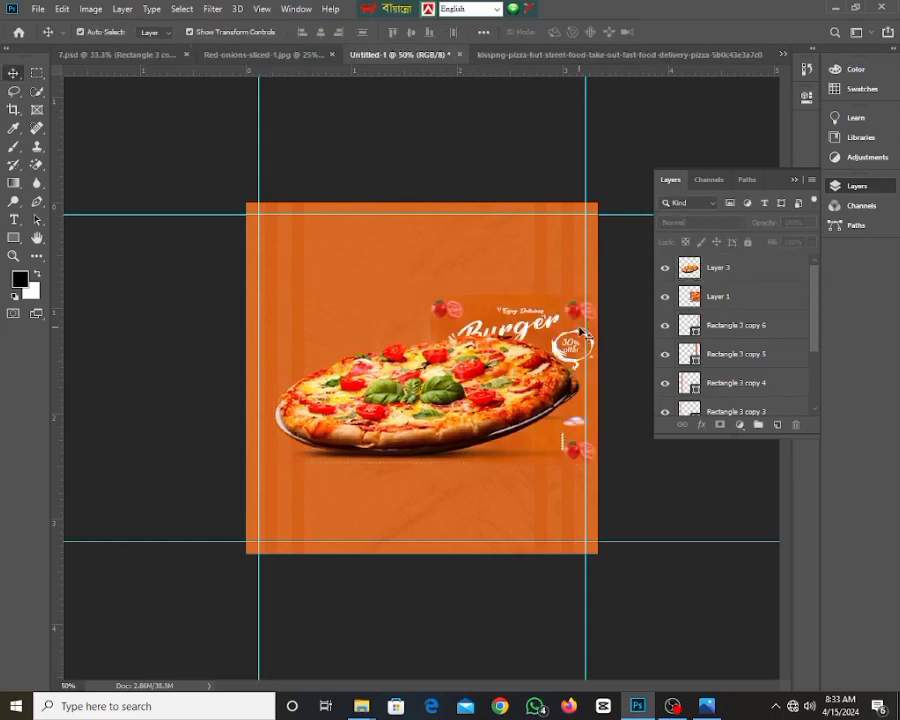
pyautogui.moveTo(548, 305); pyautogui.dragTo(428, 442)
pyautogui.moveTo(715, 267); pyautogui.dragTo(714, 256)
pyautogui.moveTo(374, 511); pyautogui.dragTo(598, 510)
pyautogui.moveTo(425, 414)
pyautogui.mouseDown()
pyautogui.moveTo(424, 380)
pyautogui.moveTo(430, 424)
pyautogui.mouseUp()
# - Add a white text layer reading "Burger" in the empty area above the pizza
pyautogui.click(460, 175)
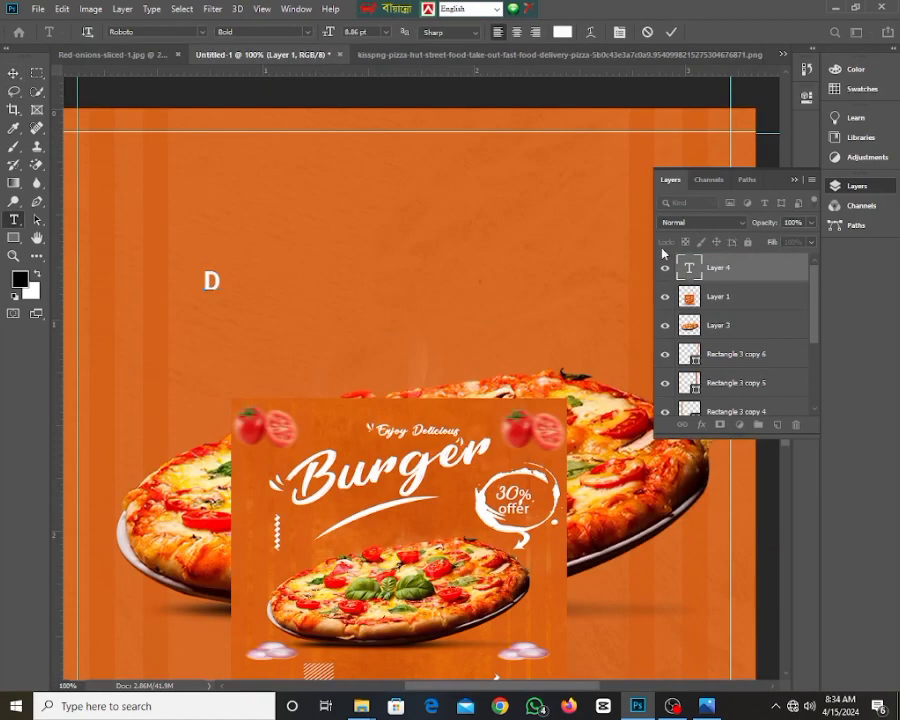
pyautogui.press('BackSpace')
pyautogui.write('Burger')
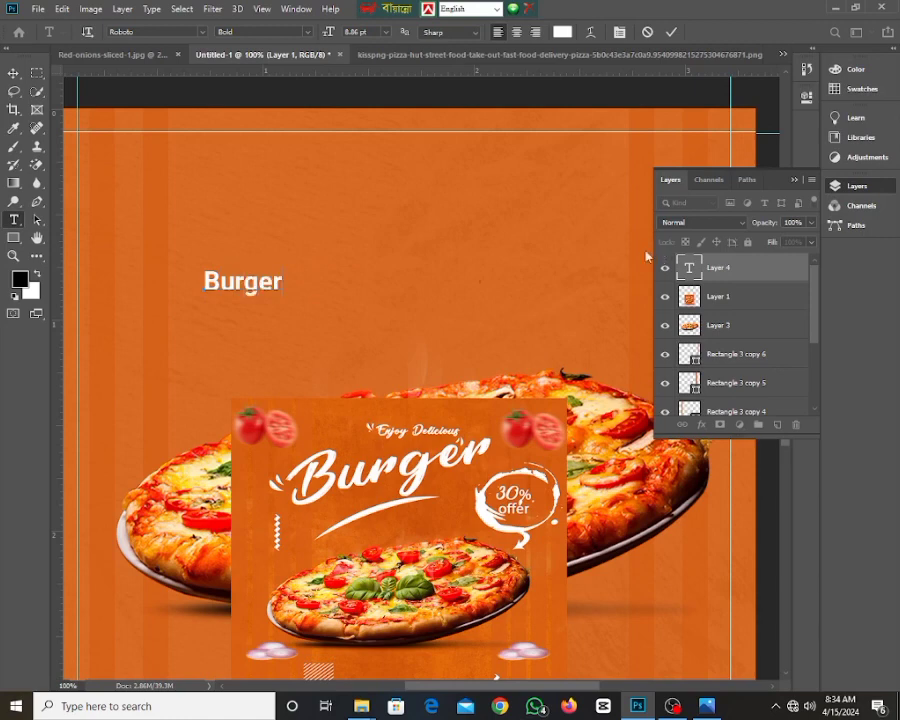
pyautogui.click(13, 73)
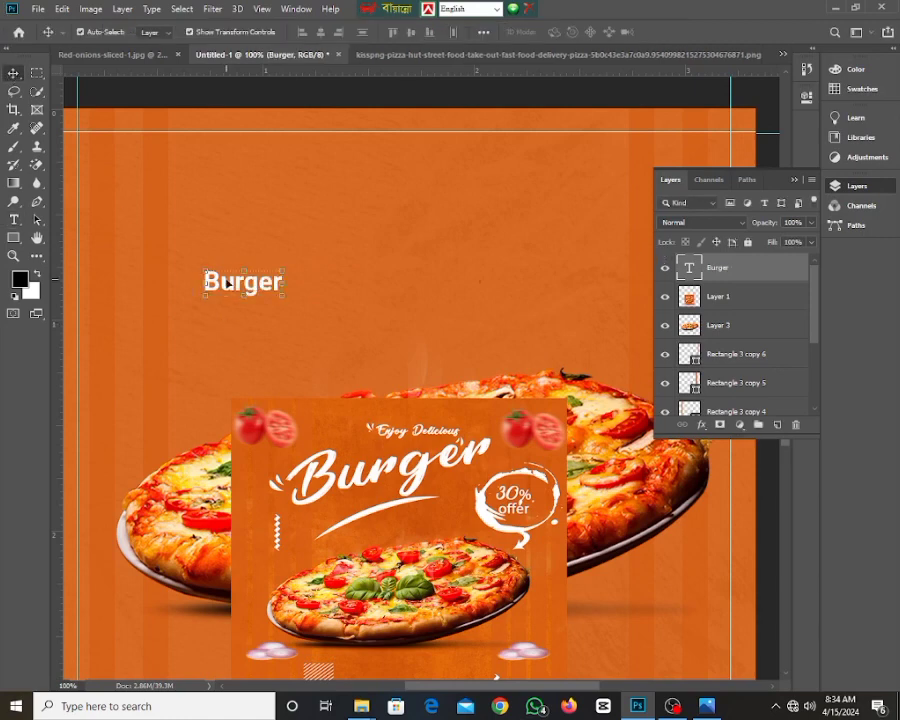
# - Duplicate the Burger text up and to the right, and change the copy to "Enjoy Delicious"
pyautogui.moveTo(224, 283); pyautogui.dragTo(302, 211)
pyautogui.press('t')
pyautogui.doubleClick(302, 211)
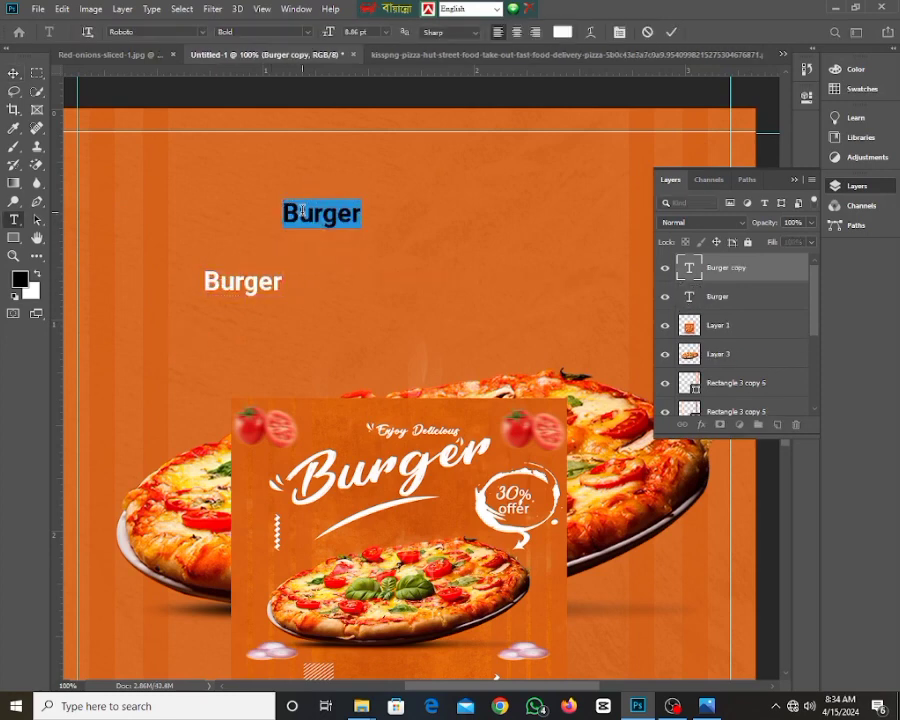
pyautogui.write('Enjoy')
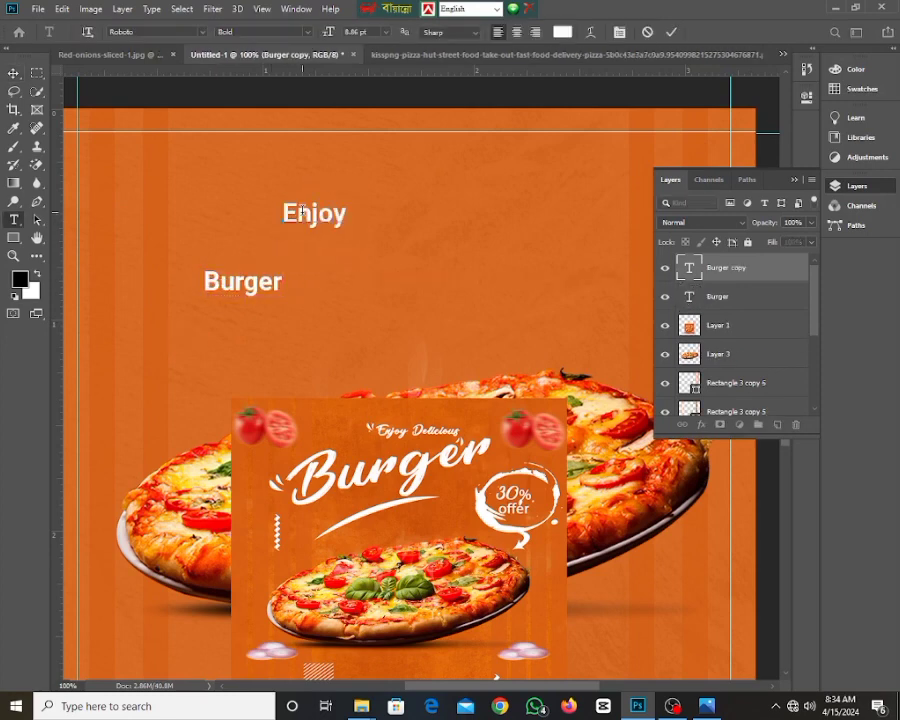
pyautogui.write(' Delici')
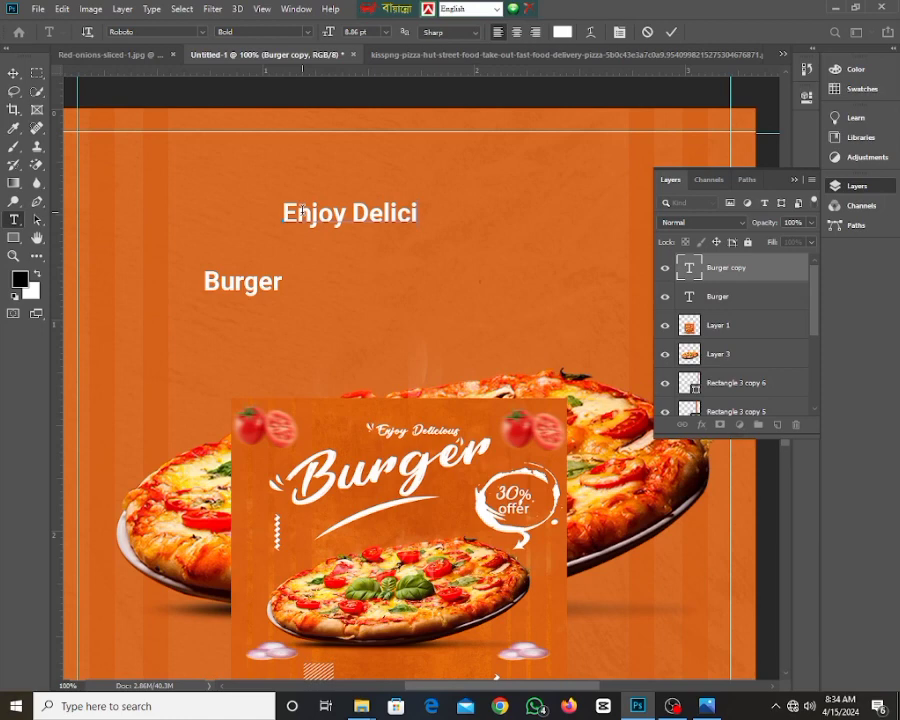
pyautogui.write('ous')
pyautogui.click(13, 74)
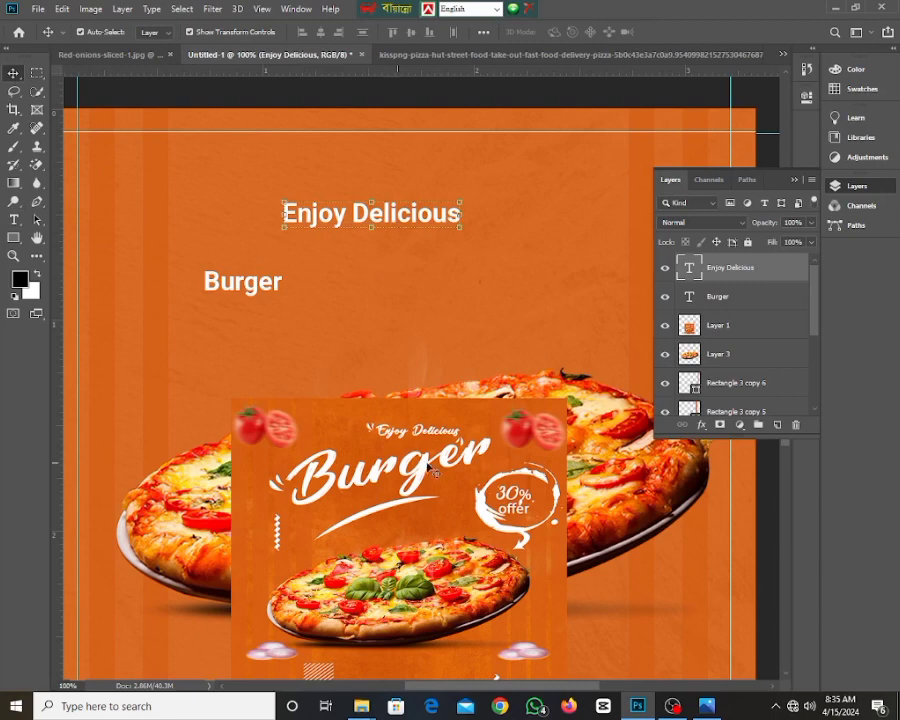
# - Move the Burger text to the right so it sits beneath the Enjoy Delicious text
pyautogui.moveTo(226, 296); pyautogui.dragTo(334, 298)
pyautogui.doubleClick(334, 297)
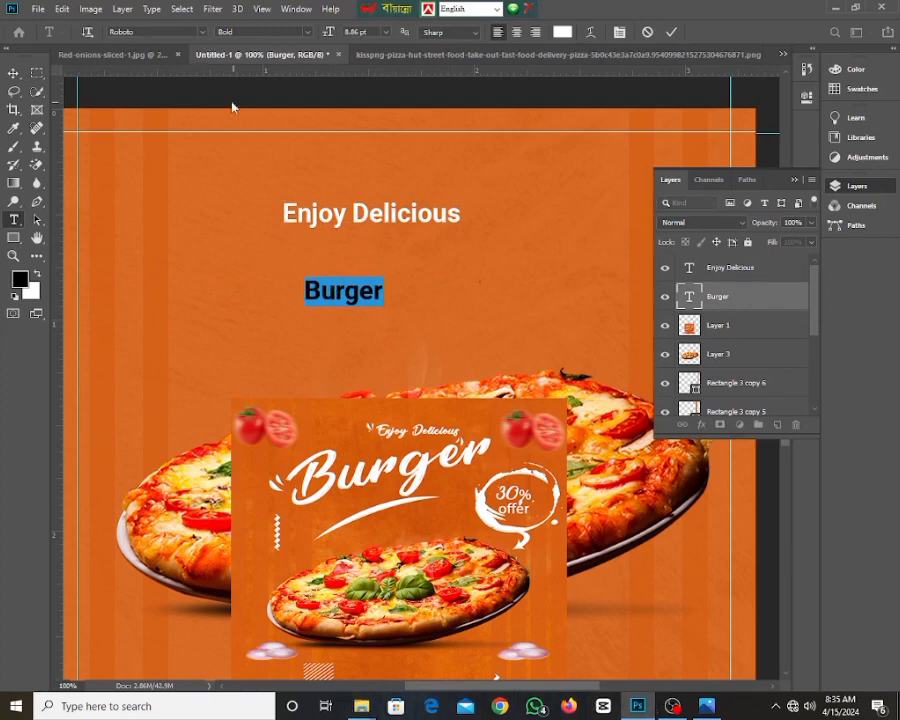
pyautogui.click(38, 9)
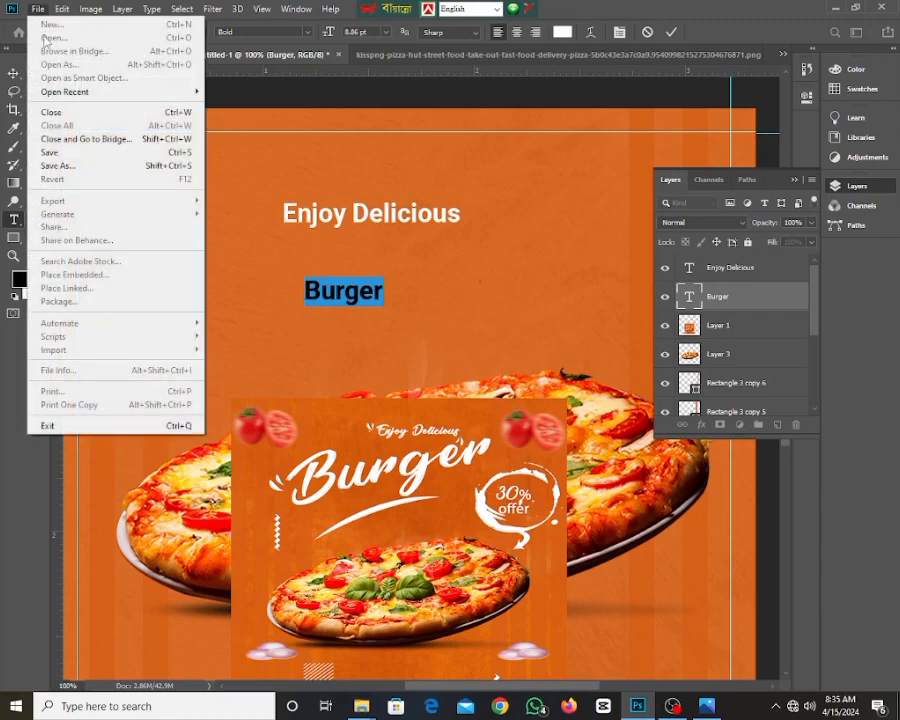
pyautogui.click(446, 227)
# - Switch to File Explorer and copy the name of the Braydon Script font file in the fond folder
pyautogui.click(362, 706)
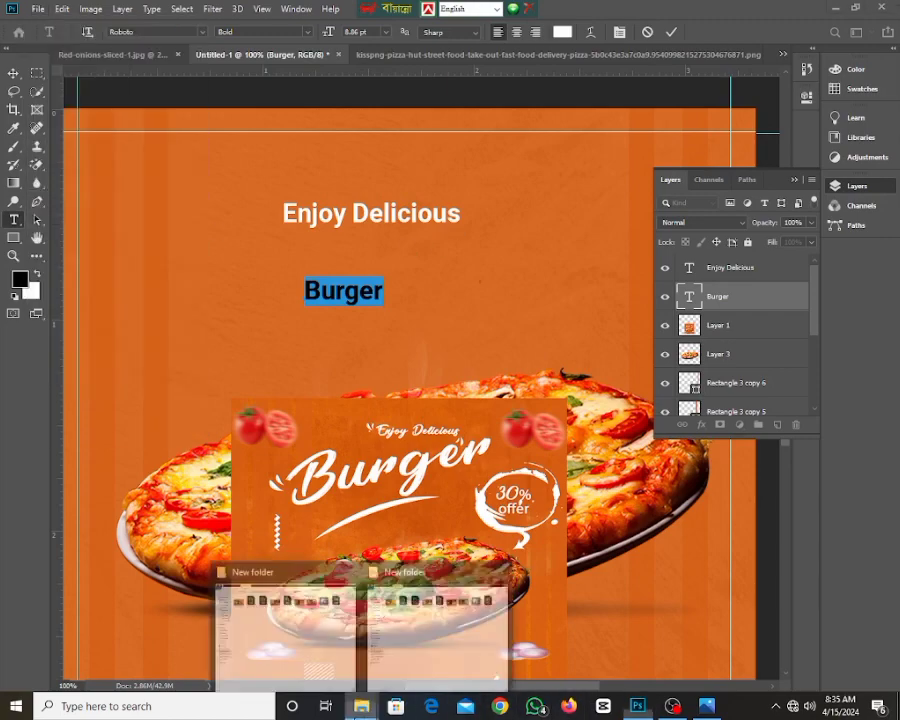
pyautogui.click(414, 628)
pyautogui.rightClick(850, 112)
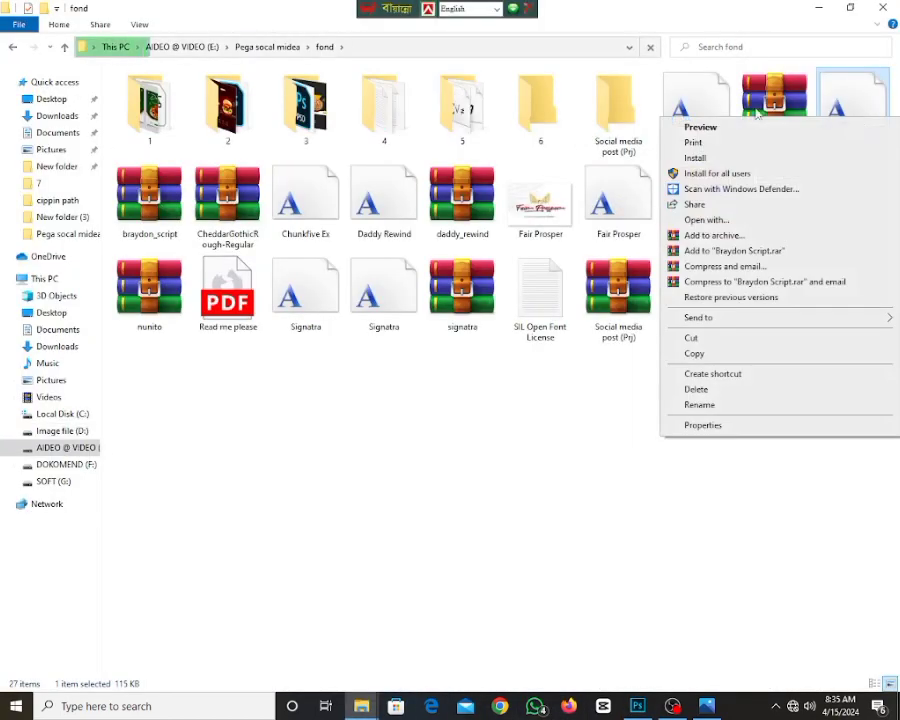
pyautogui.click(695, 100)
pyautogui.rightClick(695, 100)
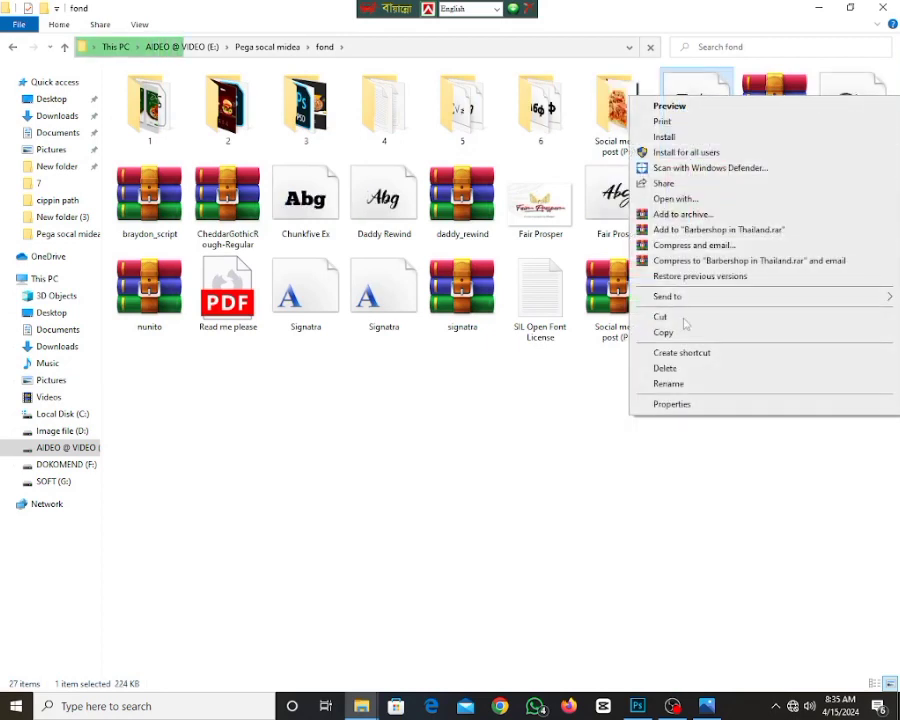
pyautogui.click(664, 384)
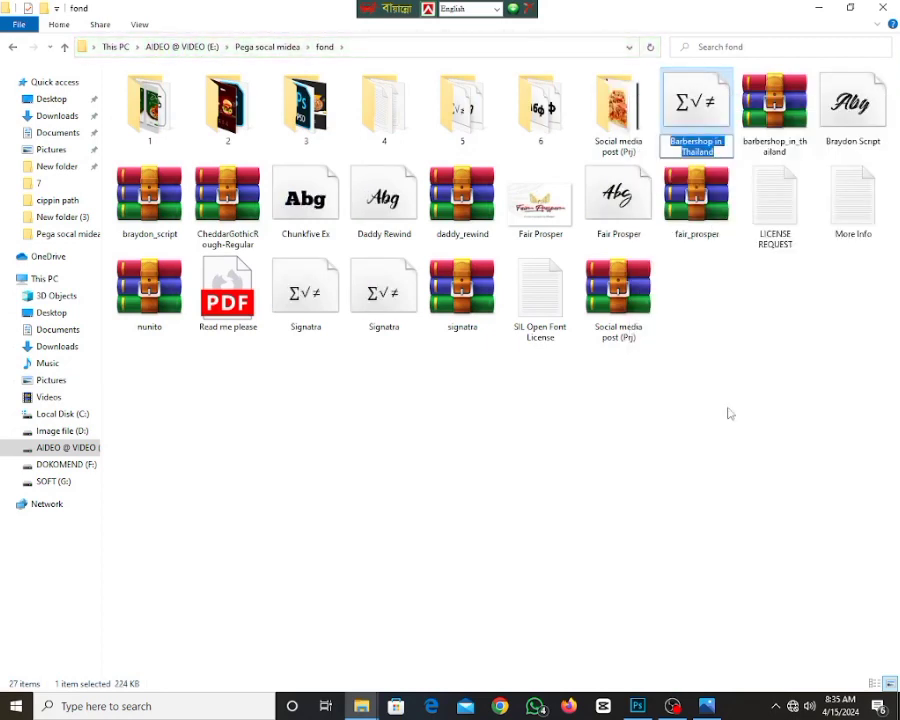
pyautogui.click(850, 105)
pyautogui.rightClick(850, 105)
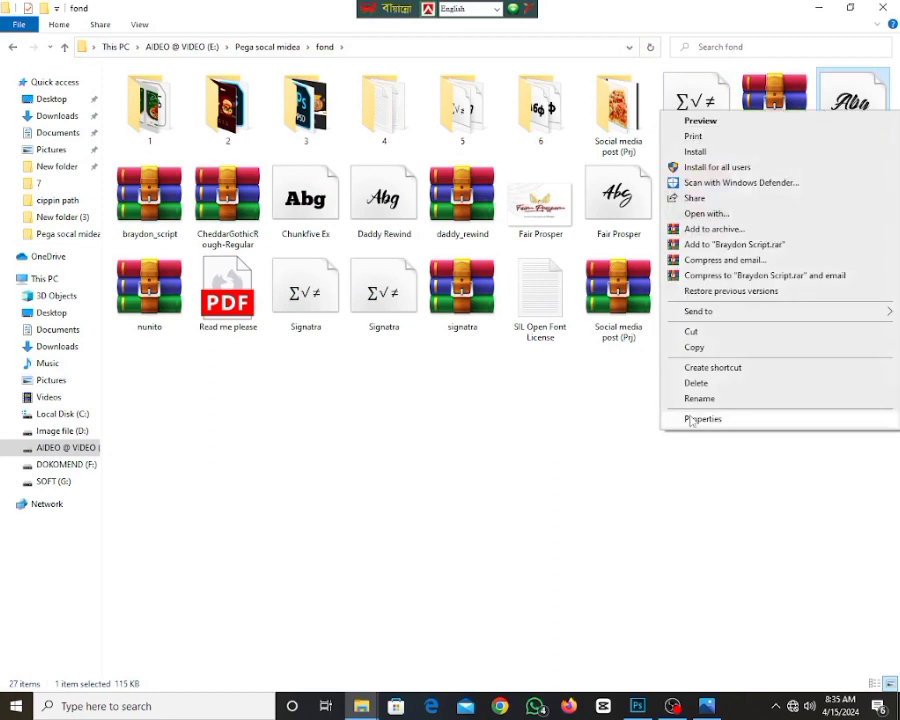
pyautogui.click(699, 398)
pyautogui.hotkey('ctrl', 'c')
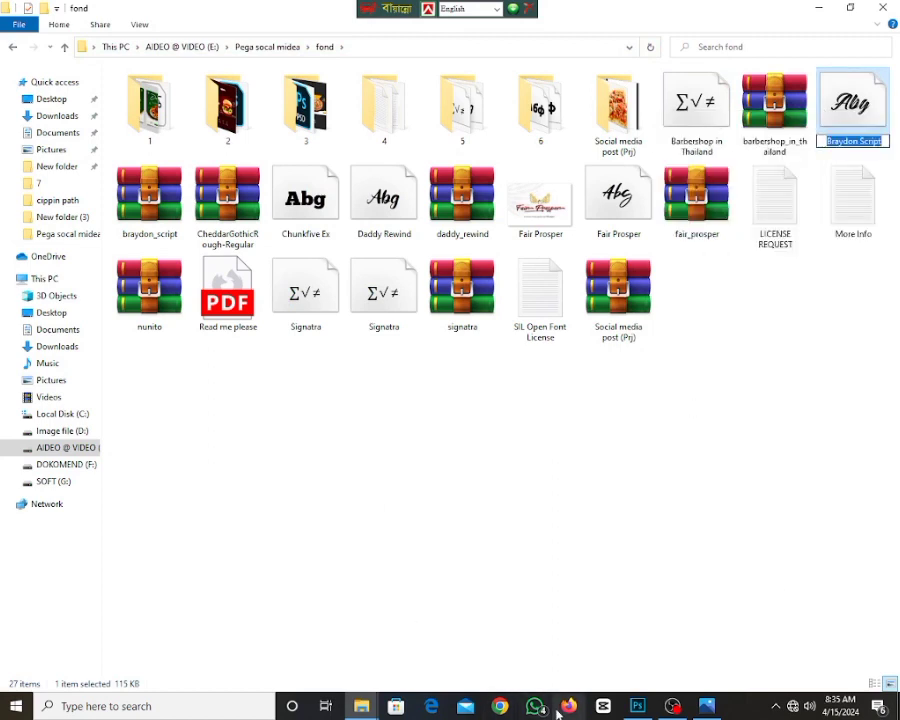
# - Switch back to Photoshop and set the Burger text's font to Braydon Script Regular
pyautogui.click(636, 707)
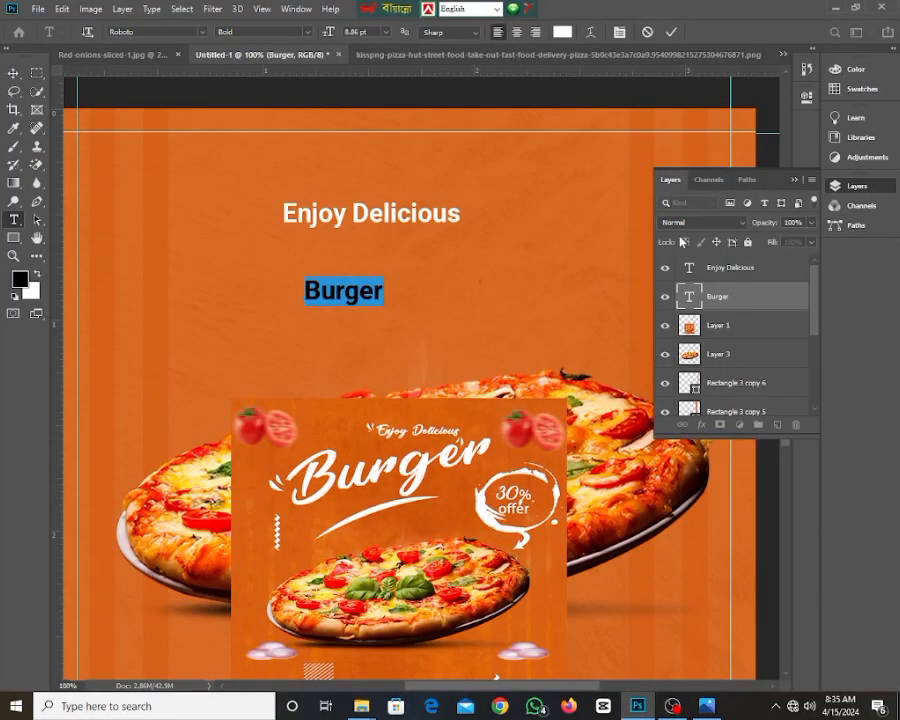
pyautogui.hotkey('ctrl', 'Return')
pyautogui.press('v')
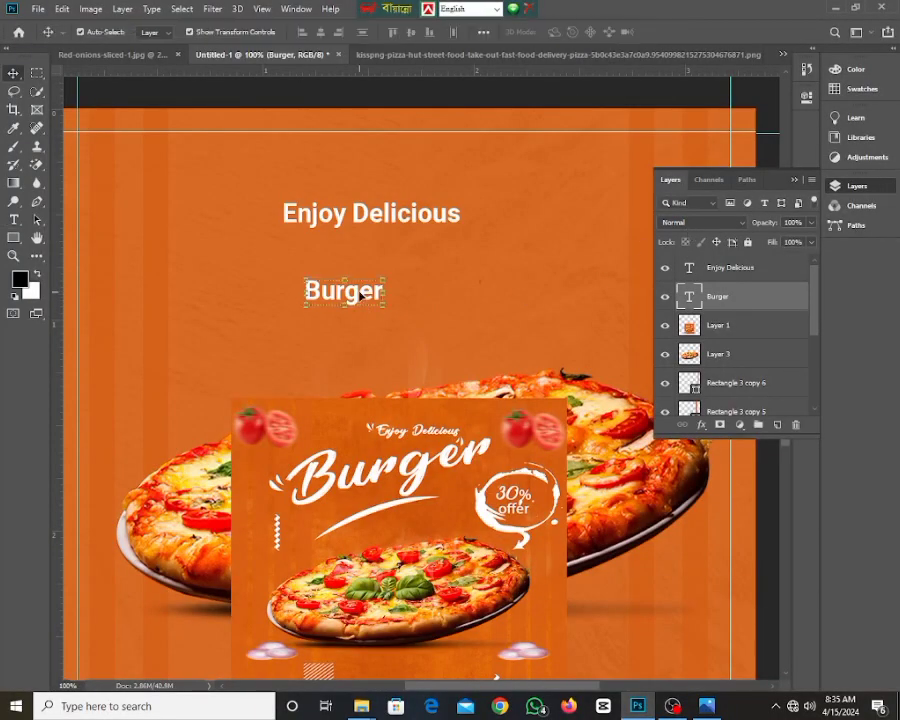
pyautogui.doubleClick(361, 296)
pyautogui.click(139, 30)
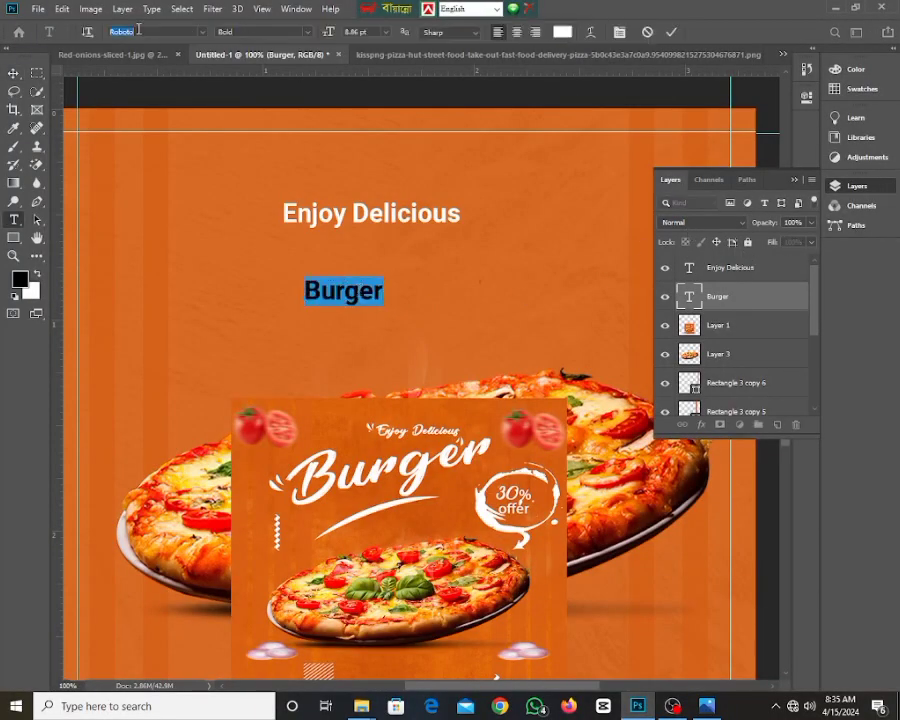
pyautogui.click(139, 30)
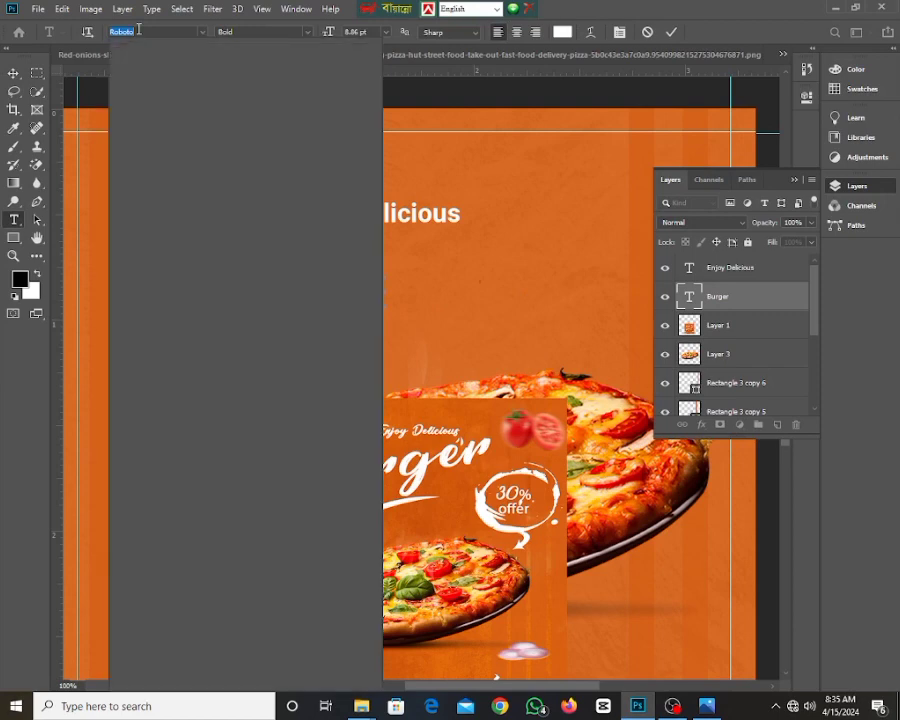
pyautogui.hotkey('ctrl', 'v')
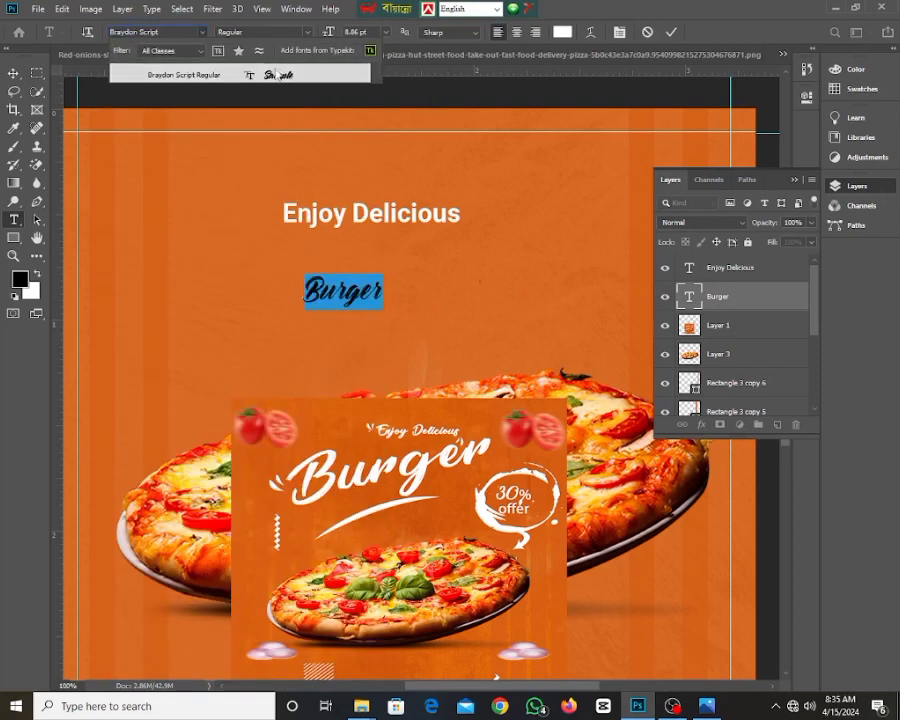
pyautogui.click(273, 77)
pyautogui.click(353, 299)
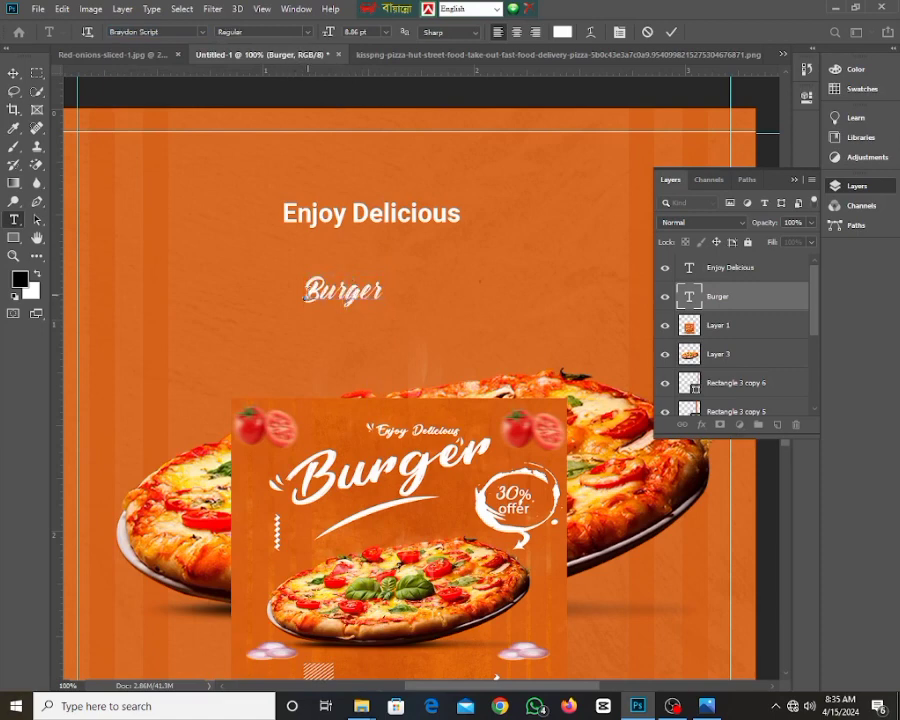
pyautogui.moveTo(304, 296); pyautogui.dragTo(453, 293)
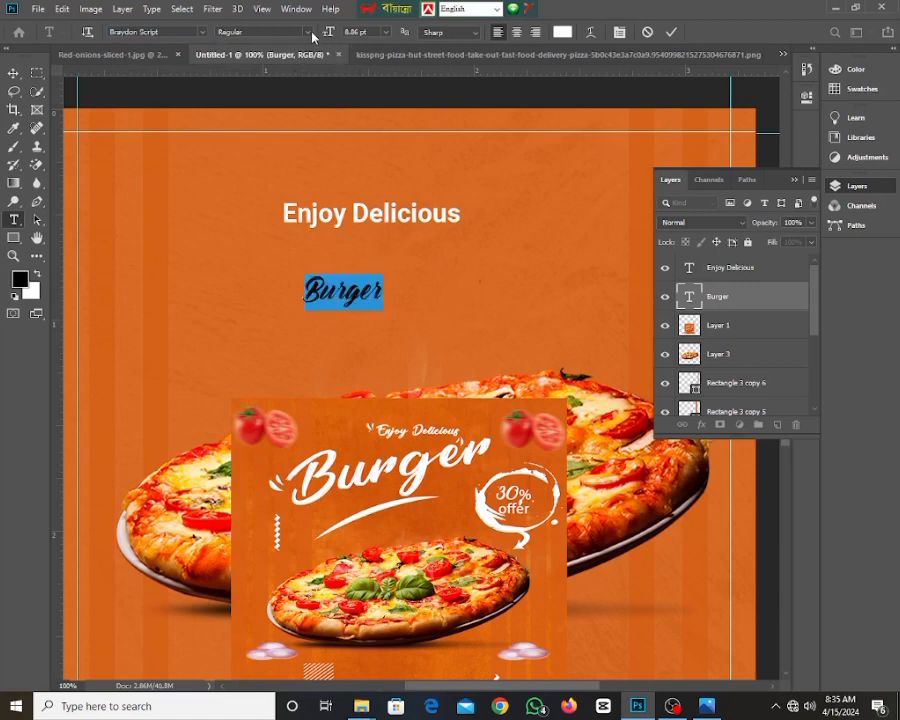
# - Scale the Burger text to about 370%, rotate it about -12 degrees, and place it between Enjoy Delicious and the pizza
pyautogui.click(12, 74)
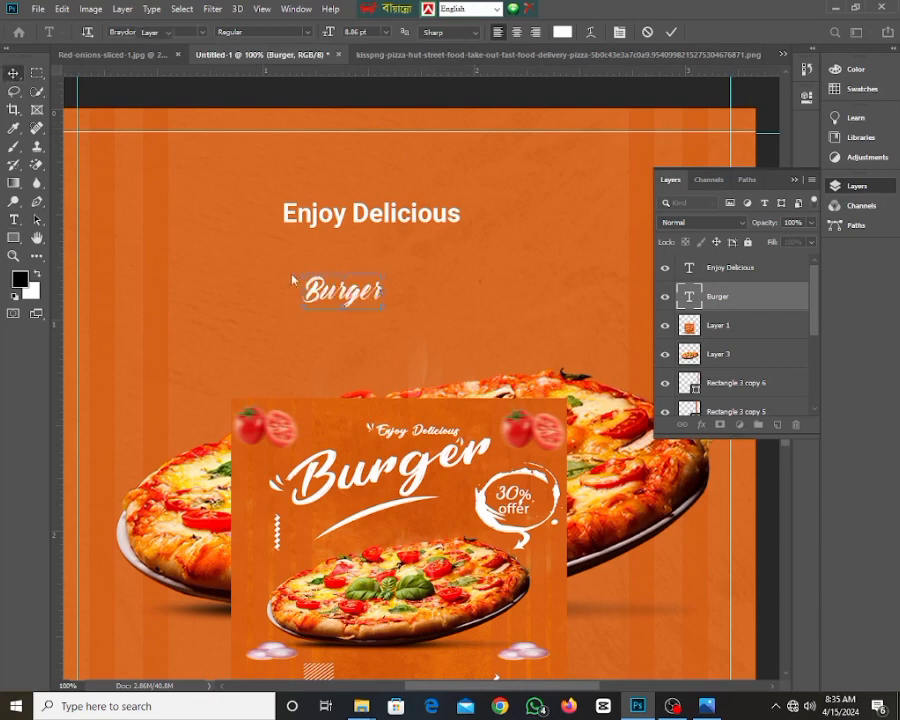
pyautogui.moveTo(381, 307); pyautogui.dragTo(600, 408)
pyautogui.moveTo(461, 354); pyautogui.dragTo(369, 339)
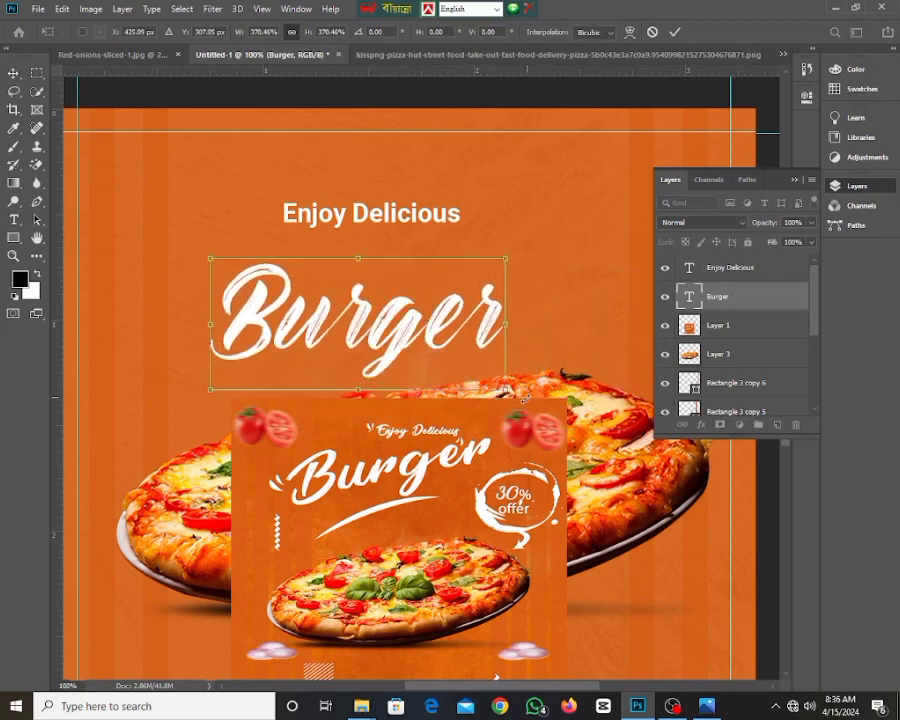
pyautogui.moveTo(520, 400); pyautogui.dragTo(524, 362)
pyautogui.moveTo(398, 330); pyautogui.dragTo(402, 323)
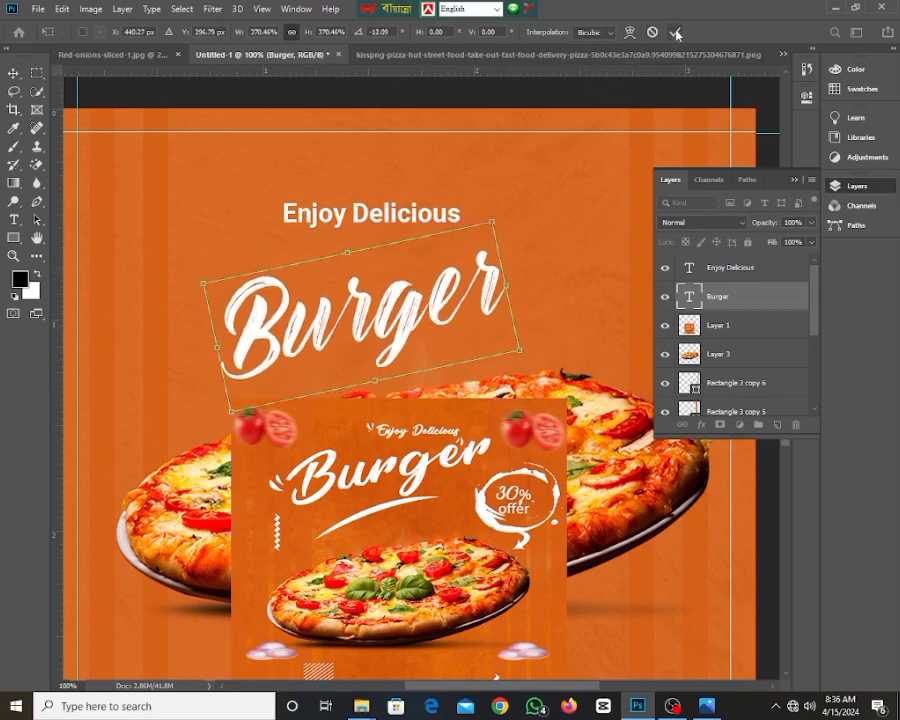
pyautogui.press('Escape')
pyautogui.hotkey('ctrl', 't')
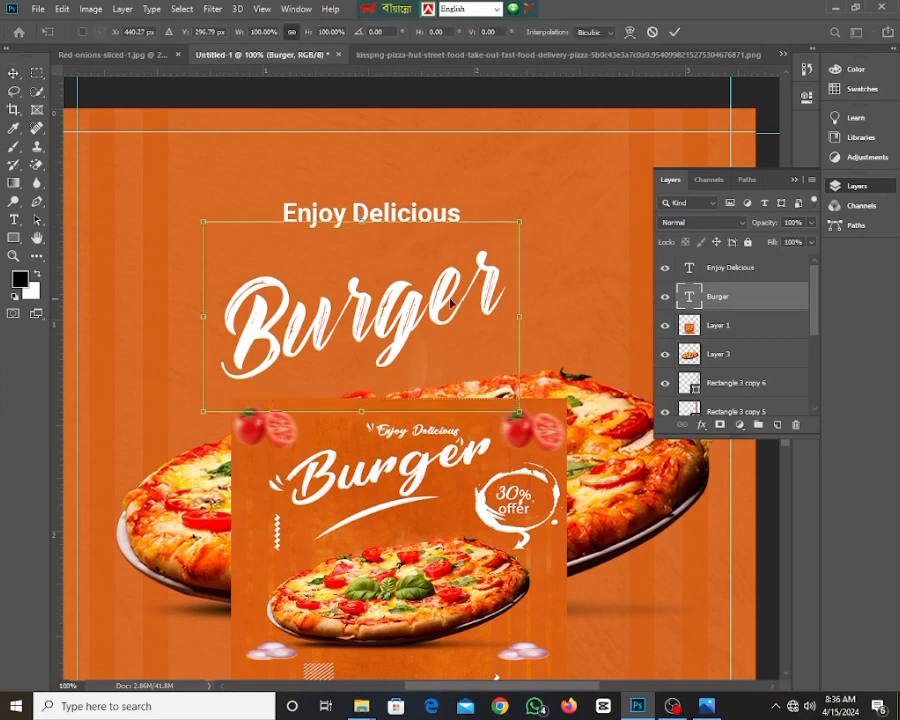
pyautogui.scroll(-1, 445, 400)
pyautogui.press('Return')
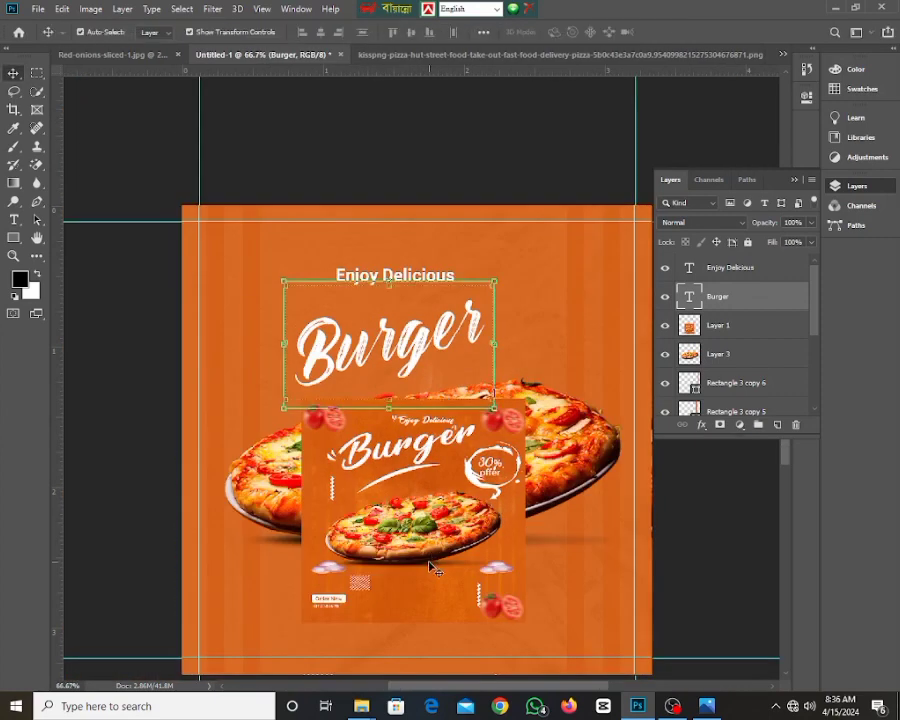
# - Move the poster reference down to uncover the pizza, then shift the Burger text up and right and enlarge it to about 126%
pyautogui.moveTo(408, 518); pyautogui.dragTo(408, 600)
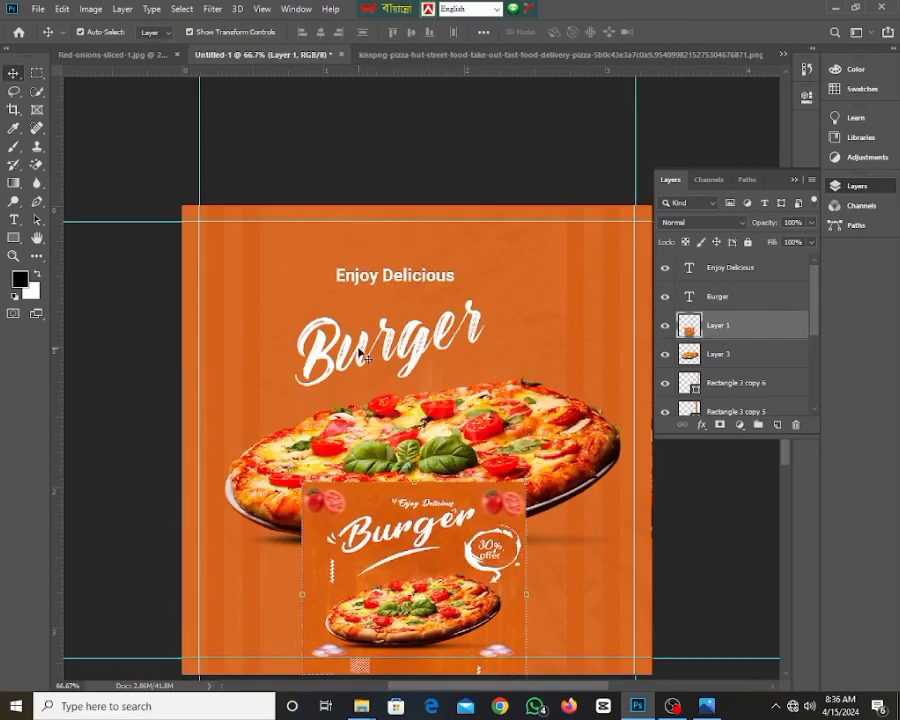
pyautogui.moveTo(361, 357); pyautogui.dragTo(390, 310)
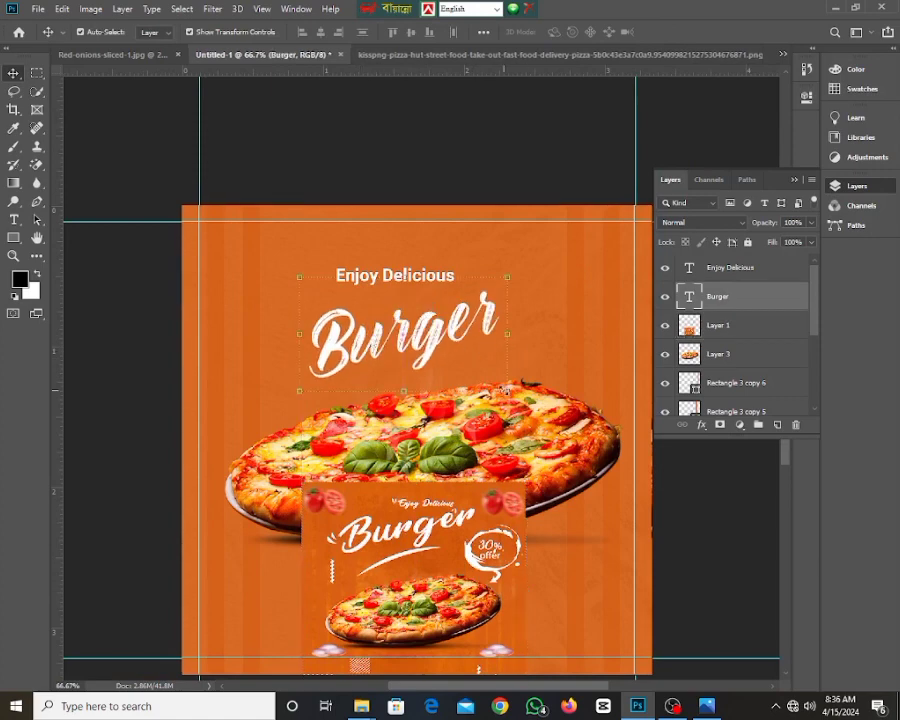
pyautogui.moveTo(507, 391); pyautogui.dragTo(547, 427)
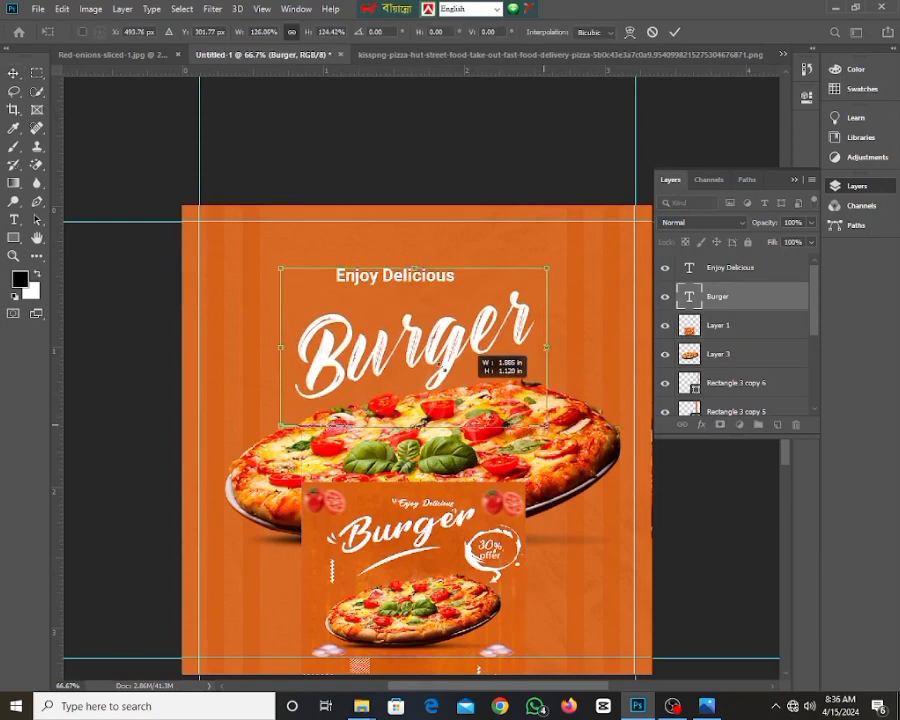
pyautogui.moveTo(432, 357)
pyautogui.mouseDown()
pyautogui.moveTo(440, 350)
pyautogui.moveTo(435, 357)
pyautogui.mouseUp()
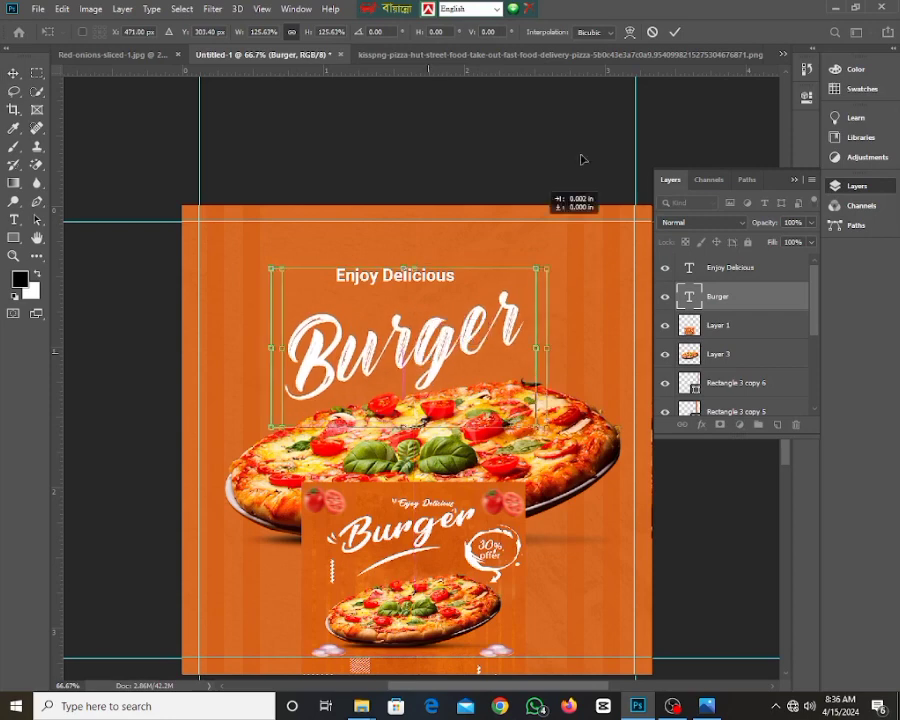
pyautogui.click(672, 32)
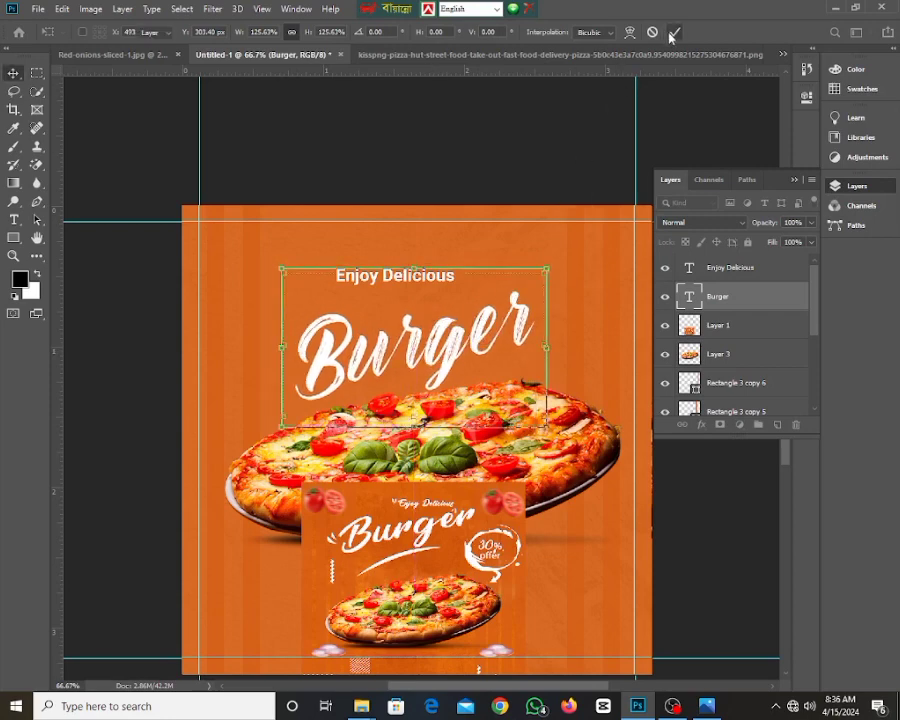
pyautogui.click(412, 200)
pyautogui.doubleClick(387, 278)
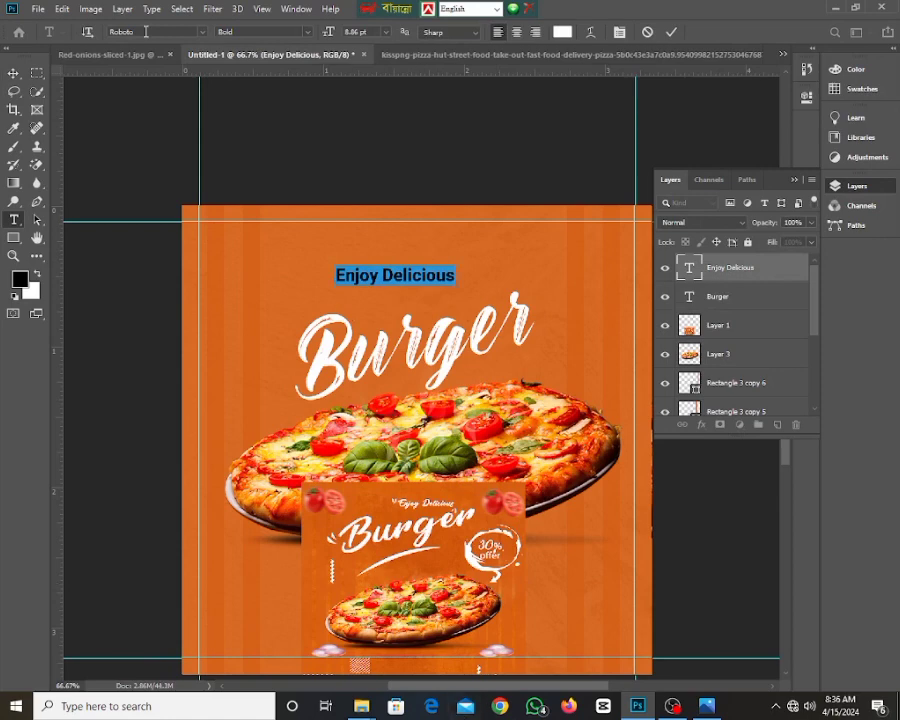
pyautogui.write('Braydon Script')
pyautogui.click(422, 184)
pyautogui.hotkey('ctrl', 'z')
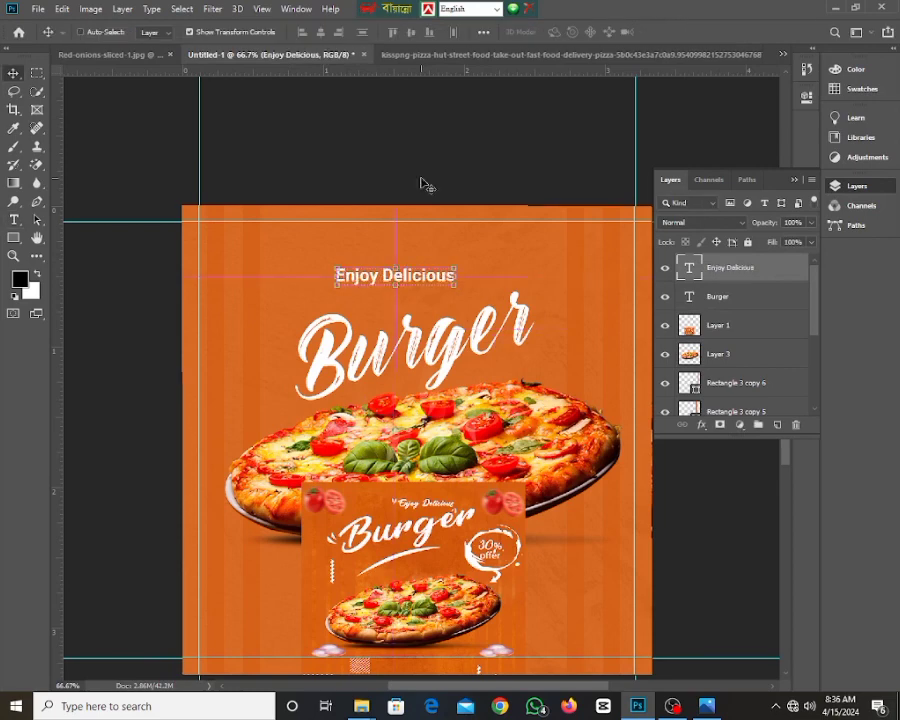
# - Set the Enjoy Delicious text's font to Braydon Script Regular
pyautogui.doubleClick(350, 277)
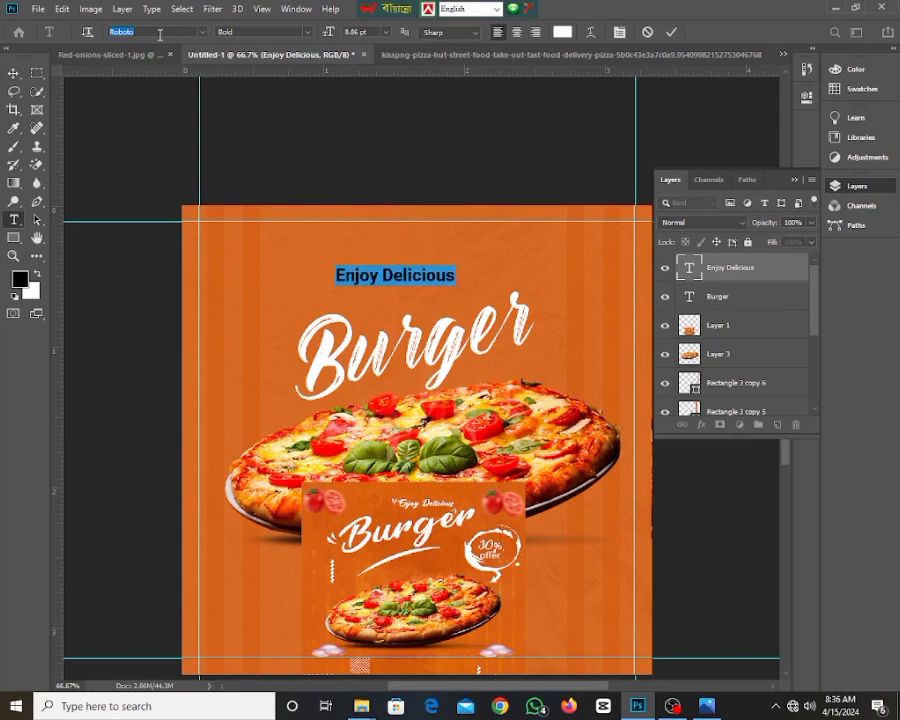
pyautogui.click(202, 32)
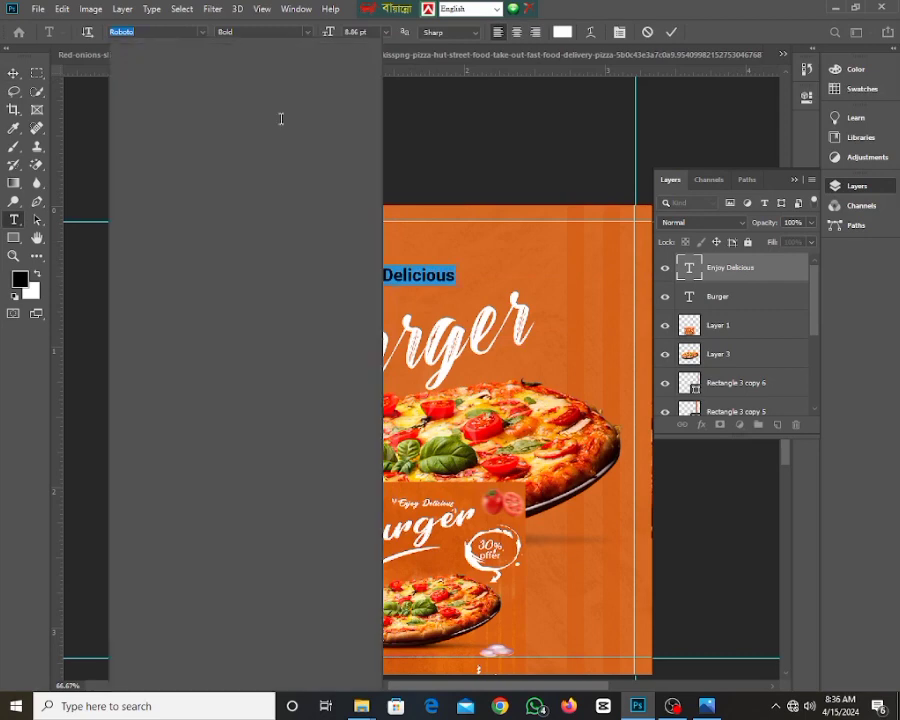
pyautogui.write('Braydon Script')
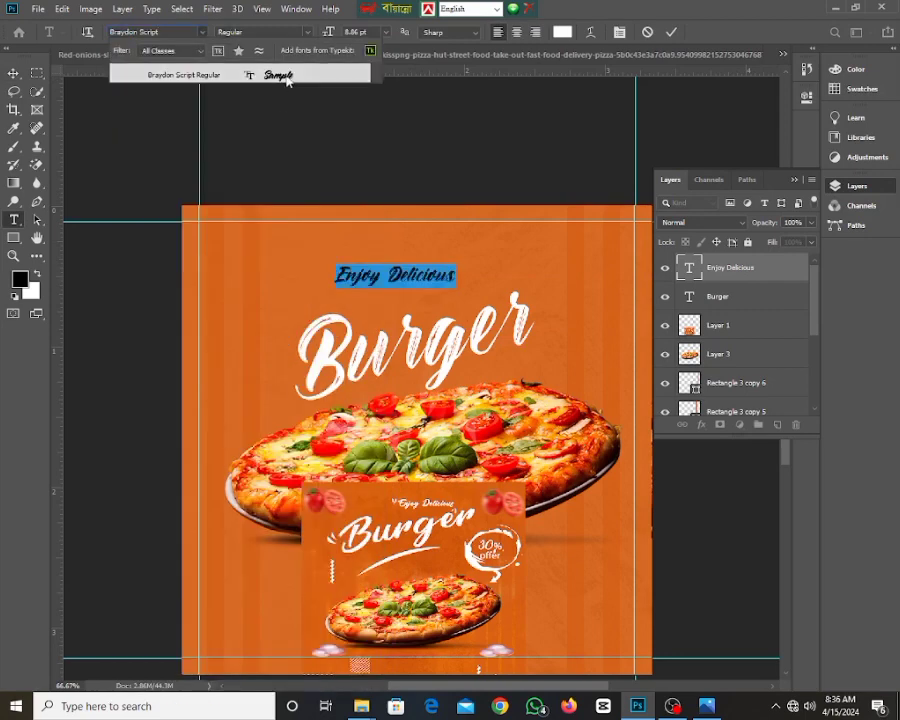
pyautogui.click(286, 78)
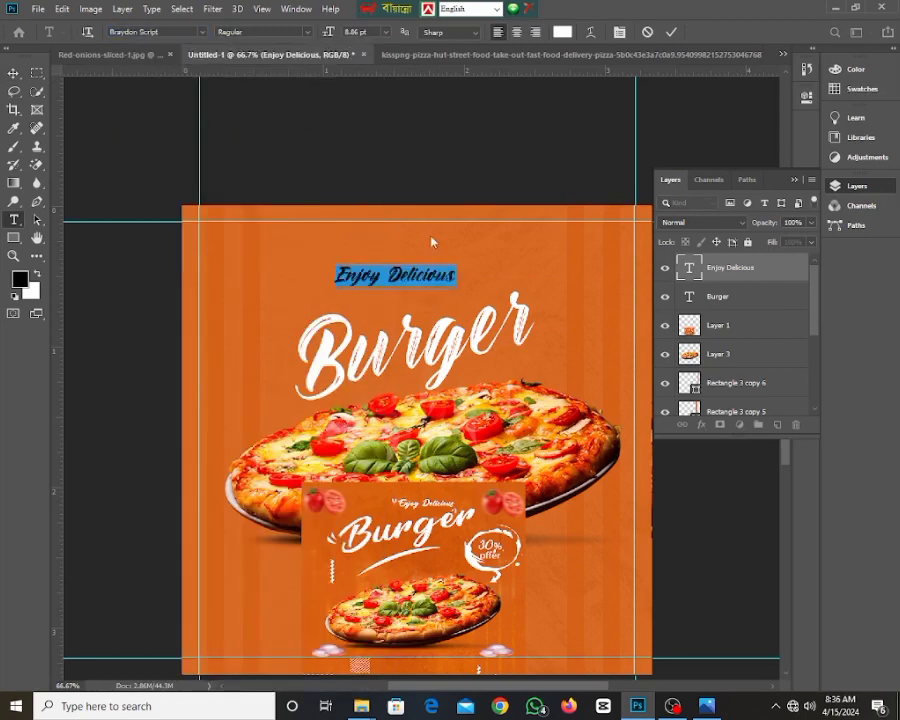
pyautogui.click(13, 73)
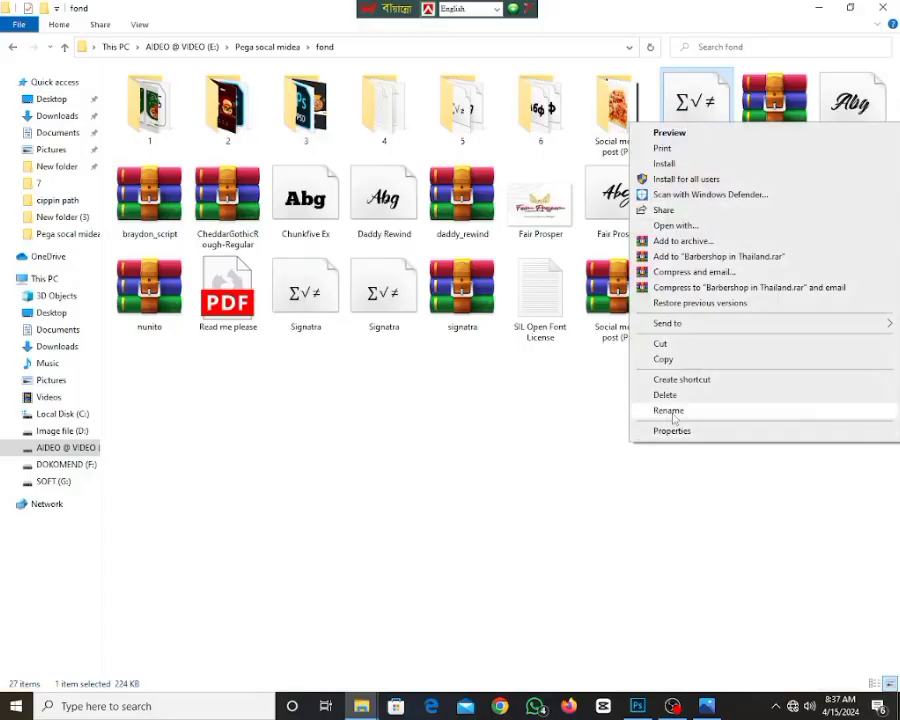
# - Copy the Barbershop in Thailand font's name and set the Enjoy Delicious text's font to Barbershop in Thailand Regular
pyautogui.click(670, 410)
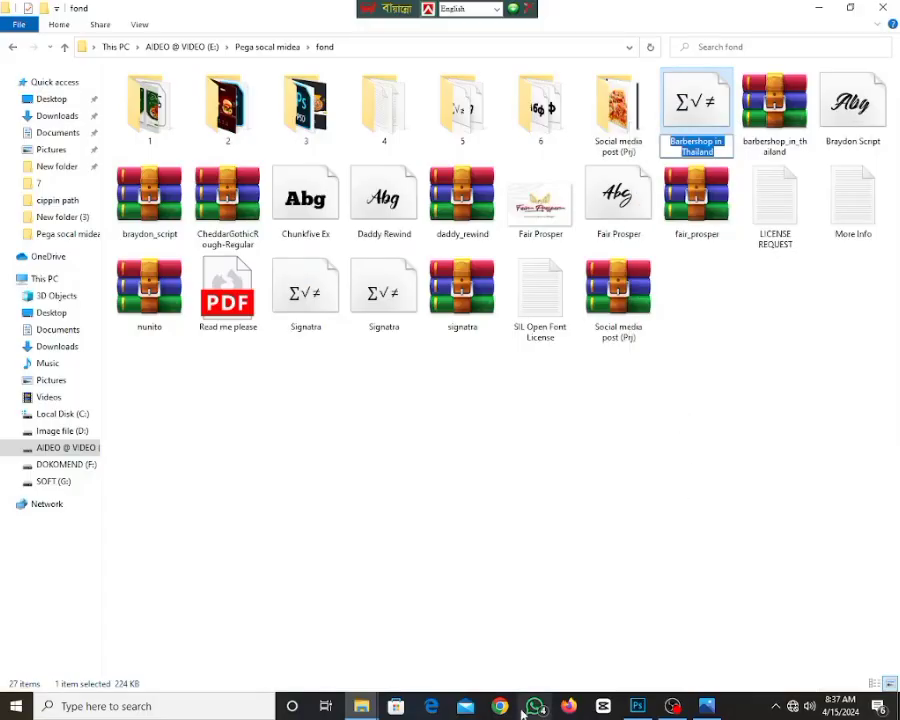
pyautogui.click(637, 706)
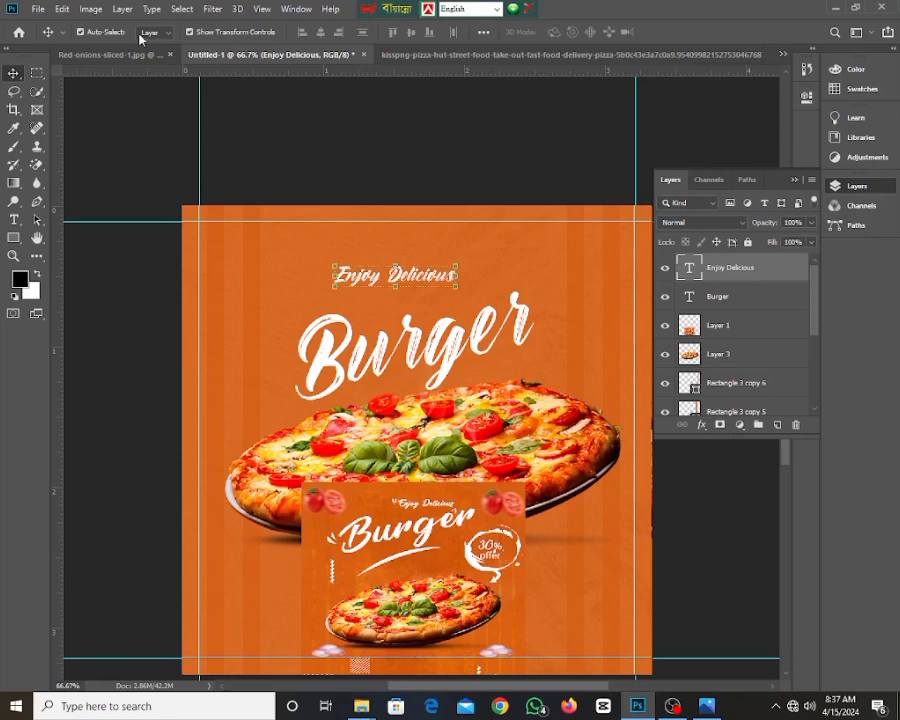
pyautogui.doubleClick(373, 282)
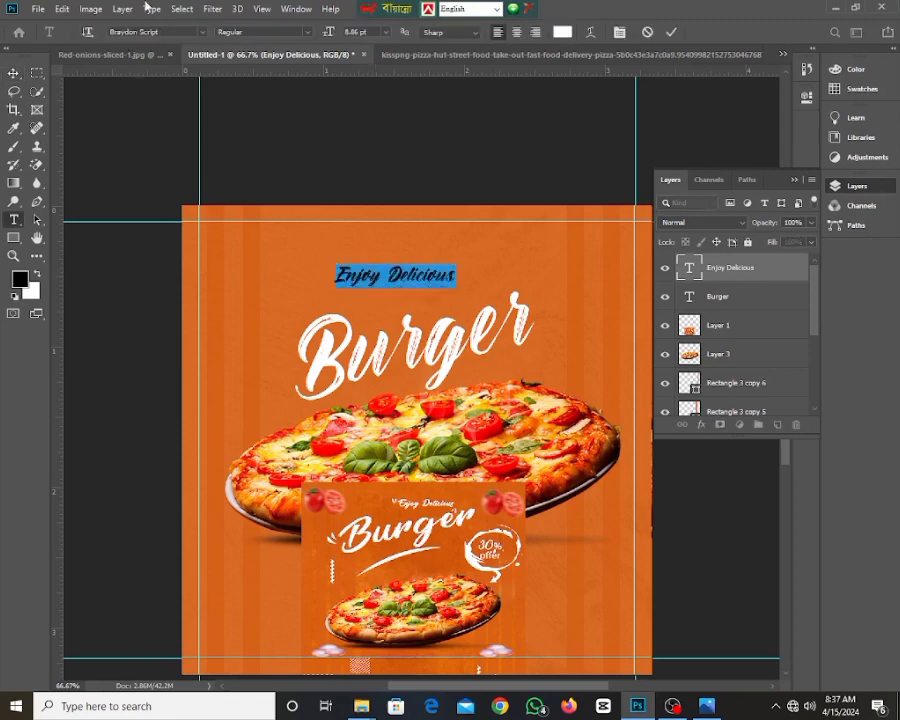
pyautogui.click(165, 32)
pyautogui.write('Barbershop in Thailand')
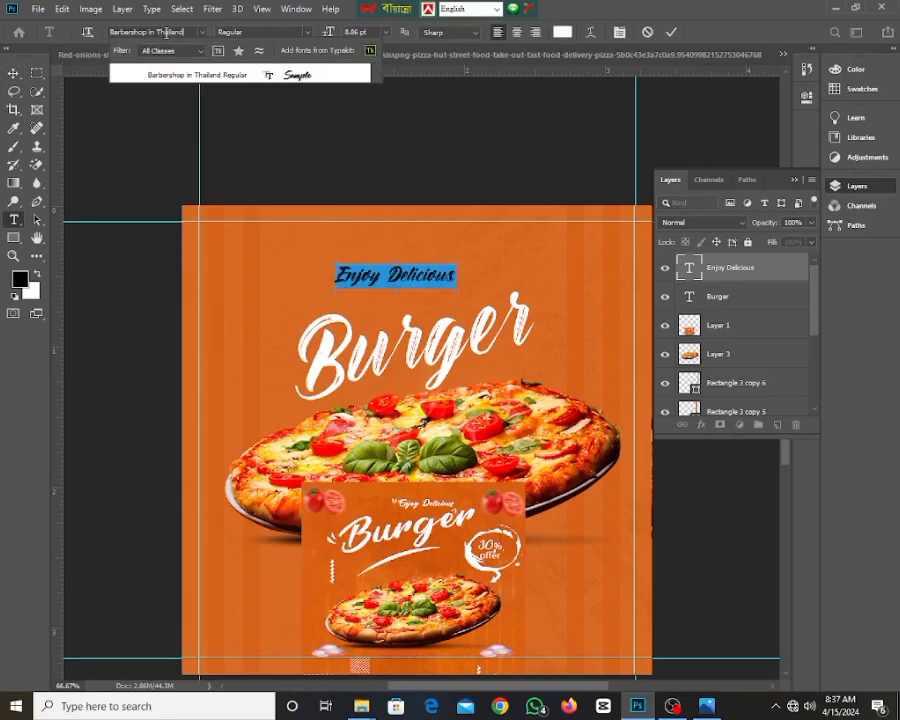
pyautogui.click(300, 78)
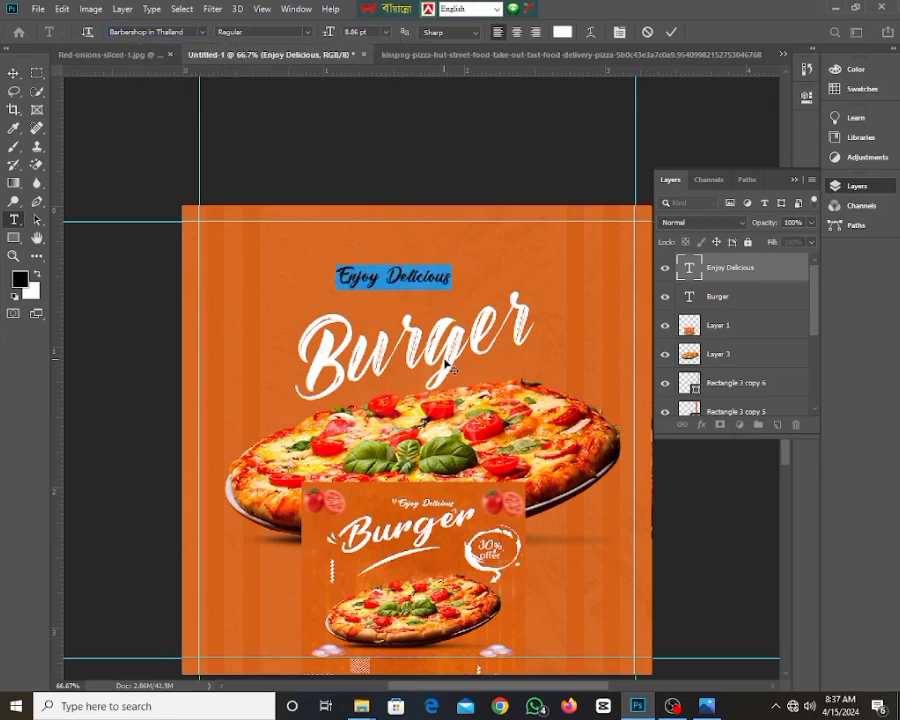
pyautogui.click(13, 73)
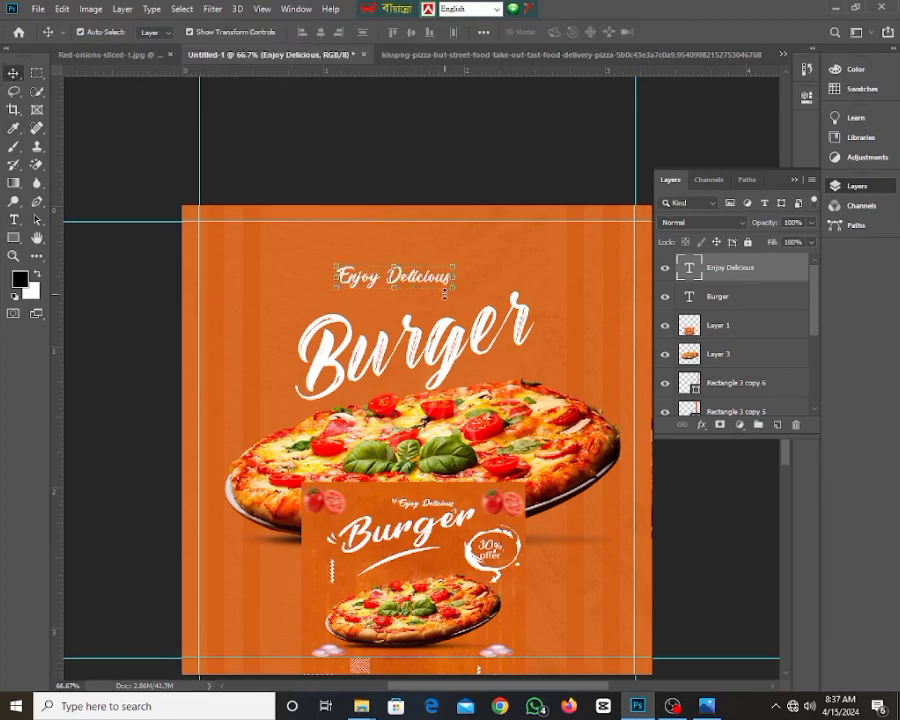
# - Enlarge Enjoy Delicious slightly and Burger to about 116%, then shift Burger up and place Enjoy Delicious higher and further right
pyautogui.moveTo(453, 290)
pyautogui.mouseDown()
pyautogui.moveTo(494, 307)
pyautogui.moveTo(512, 297)
pyautogui.moveTo(486, 285)
pyautogui.moveTo(470, 290)
pyautogui.mouseUp()
pyautogui.moveTo(416, 280); pyautogui.dragTo(448, 283)
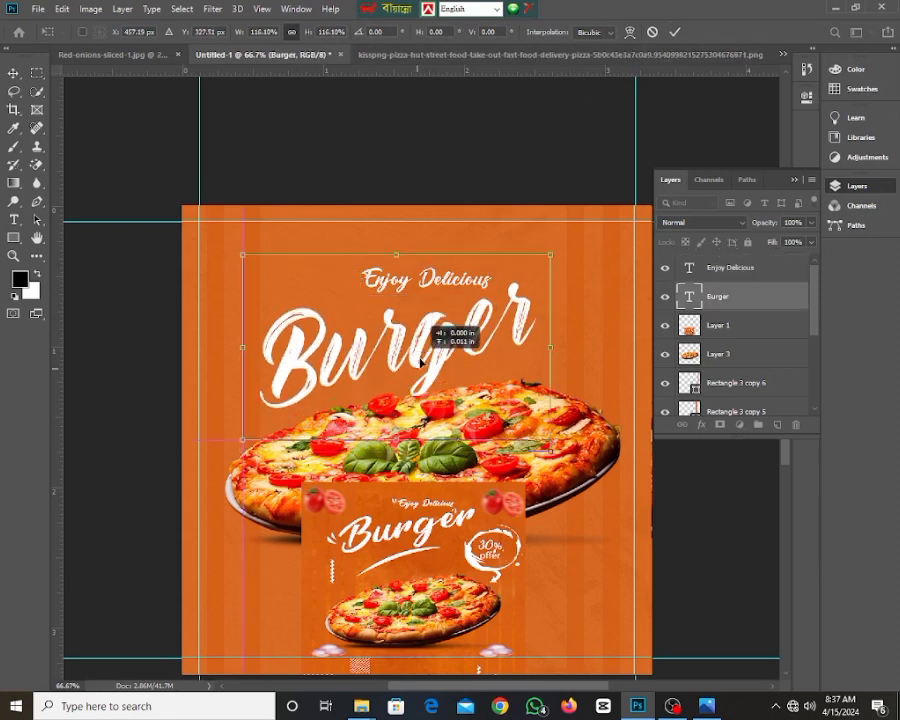
pyautogui.moveTo(420, 363); pyautogui.dragTo(422, 346)
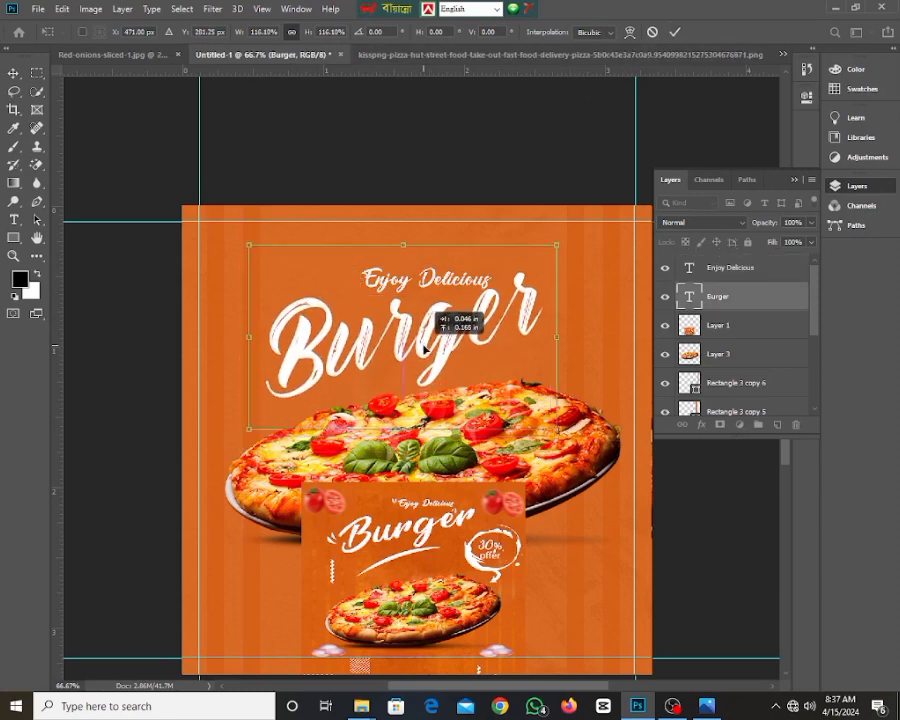
pyautogui.click(675, 33)
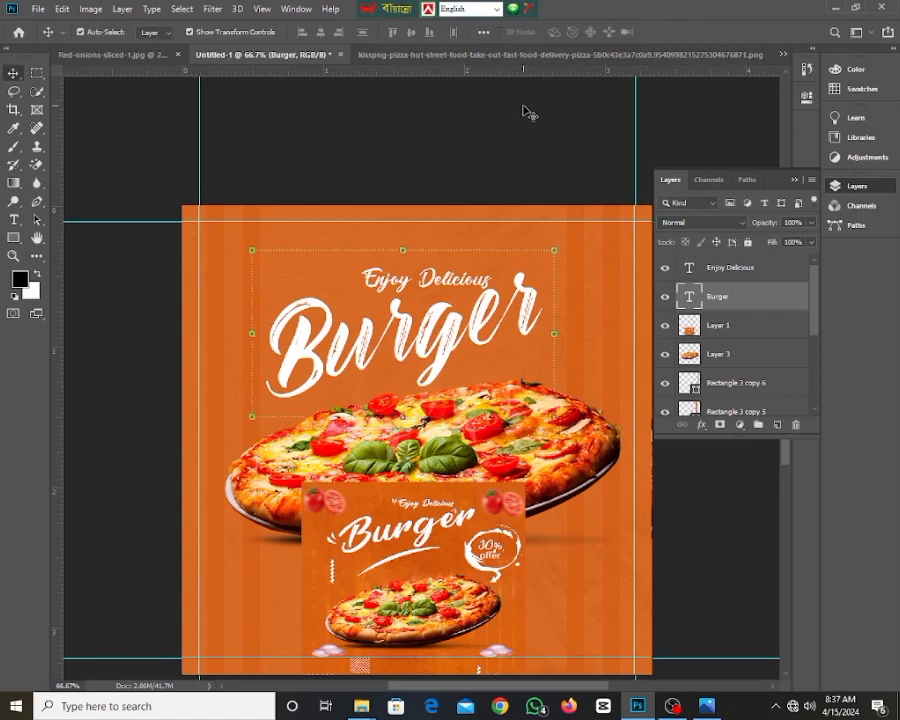
pyautogui.click(380, 287)
pyautogui.moveTo(380, 287); pyautogui.dragTo(392, 275)
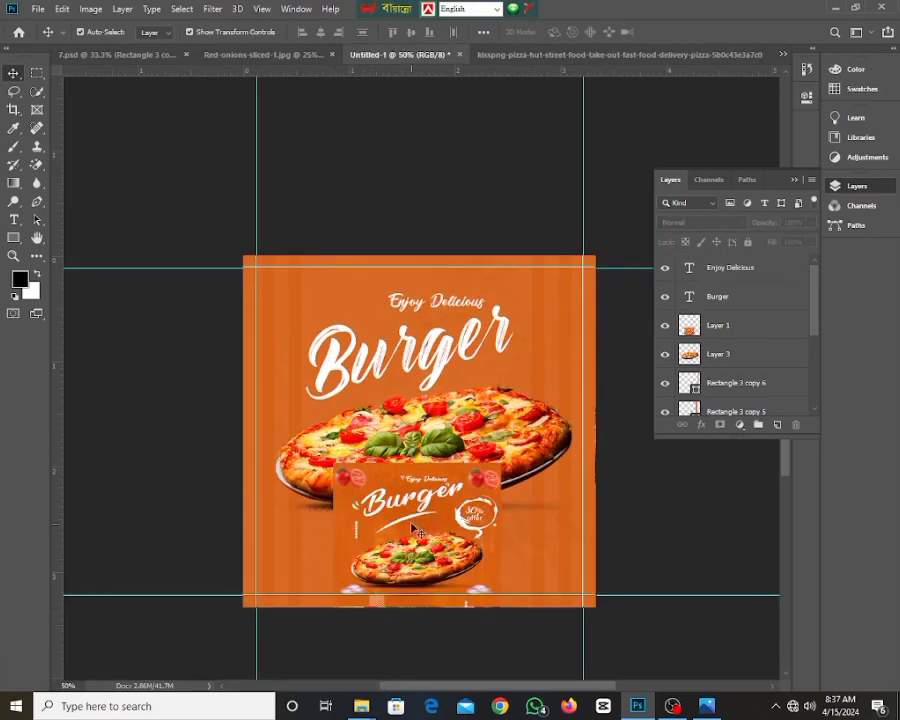
# - Move the Burger text up so it sits close beneath Enjoy Delicious
pyautogui.click(417, 524)
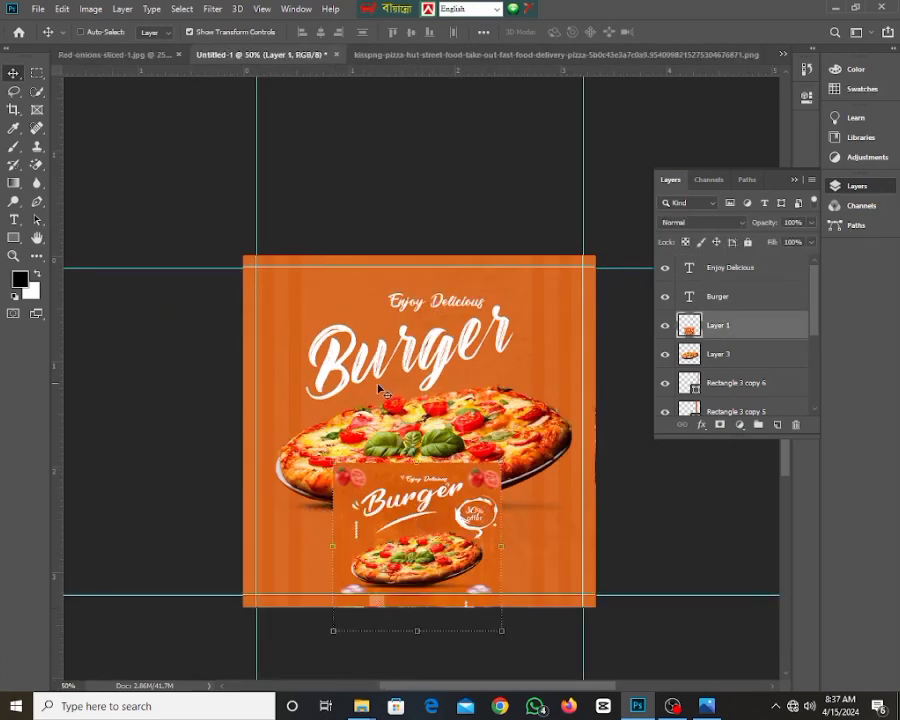
pyautogui.hotkey('ctrl', '+')
pyautogui.click(403, 287)
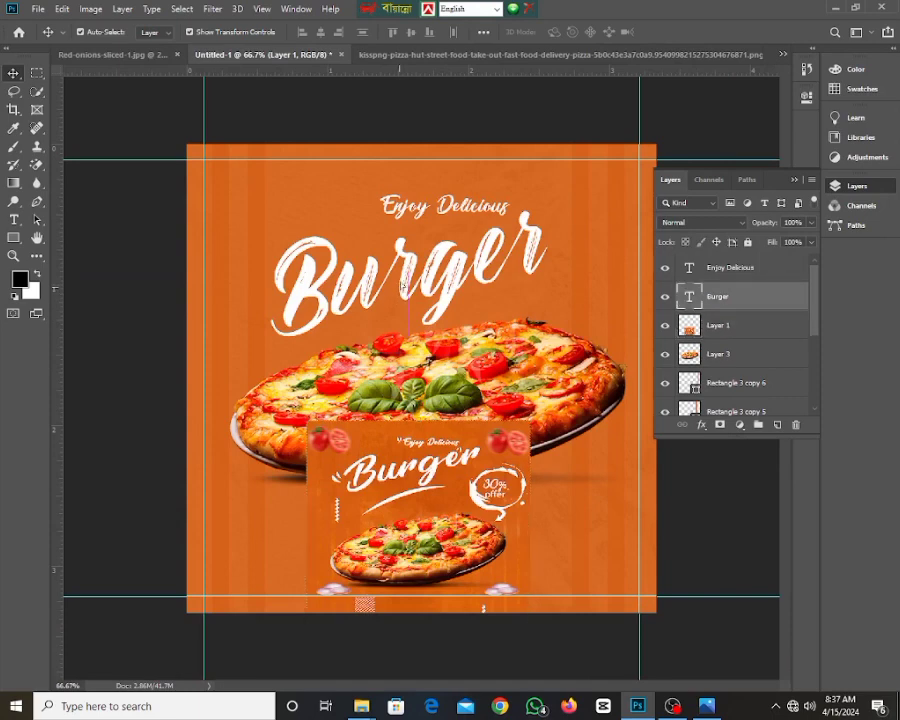
pyautogui.moveTo(403, 286); pyautogui.dragTo(409, 264)
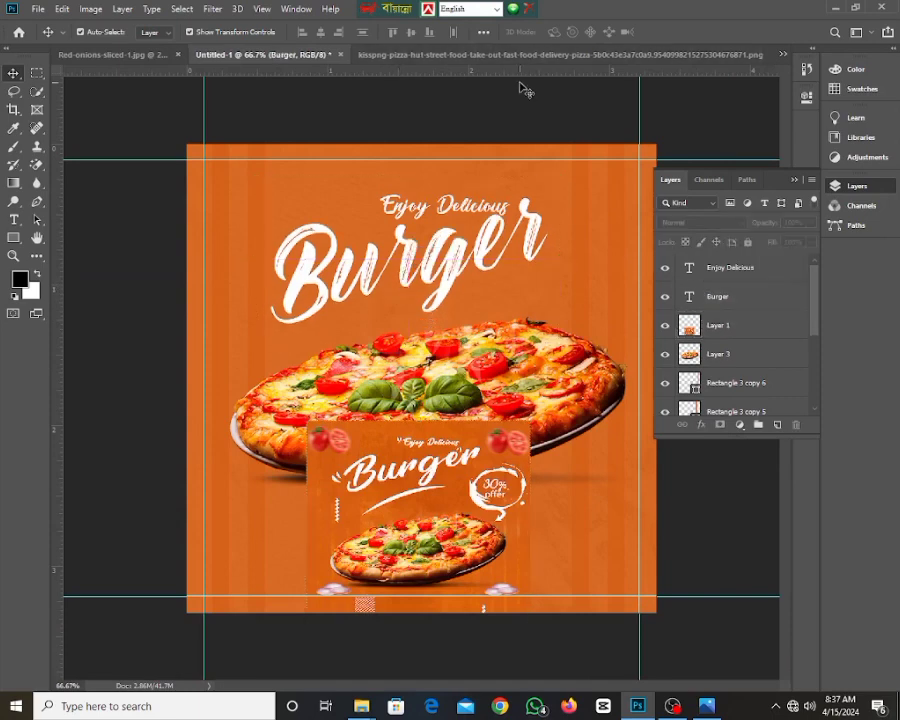
pyautogui.click(525, 90)
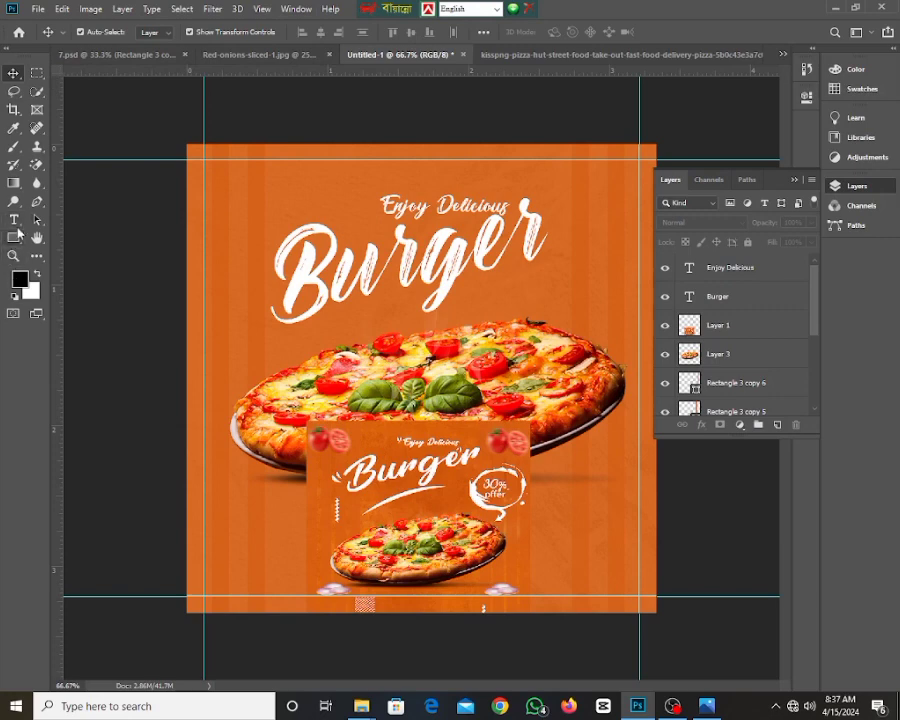
# - Draw a curved custom swoosh shape, scale it to about 70% width, rotate it about -47 degrees, and place it under Burger
pyautogui.click(14, 238)
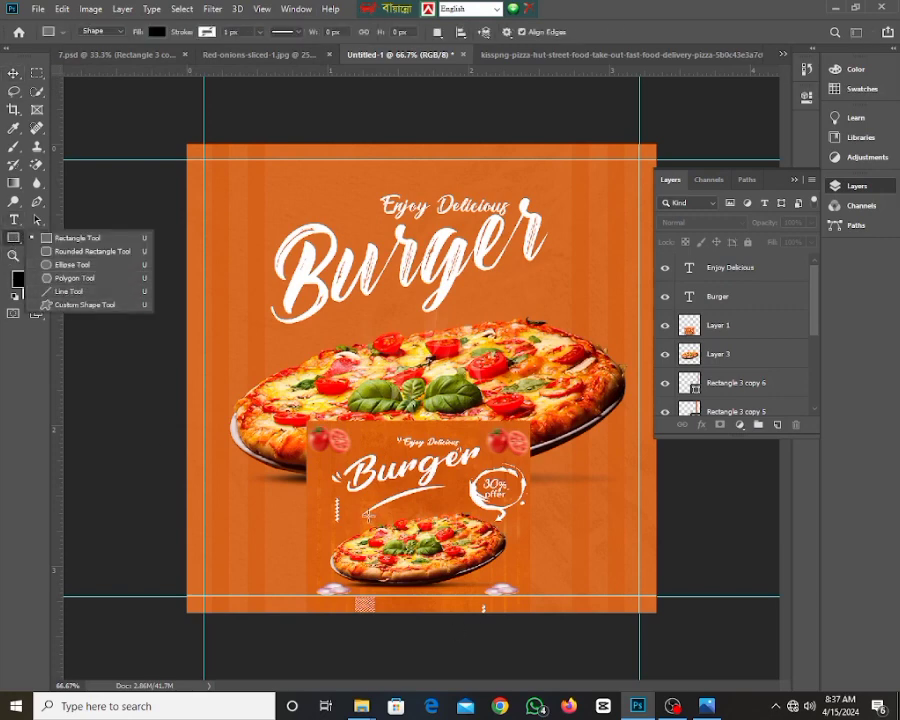
pyautogui.click(70, 304)
pyautogui.click(569, 34)
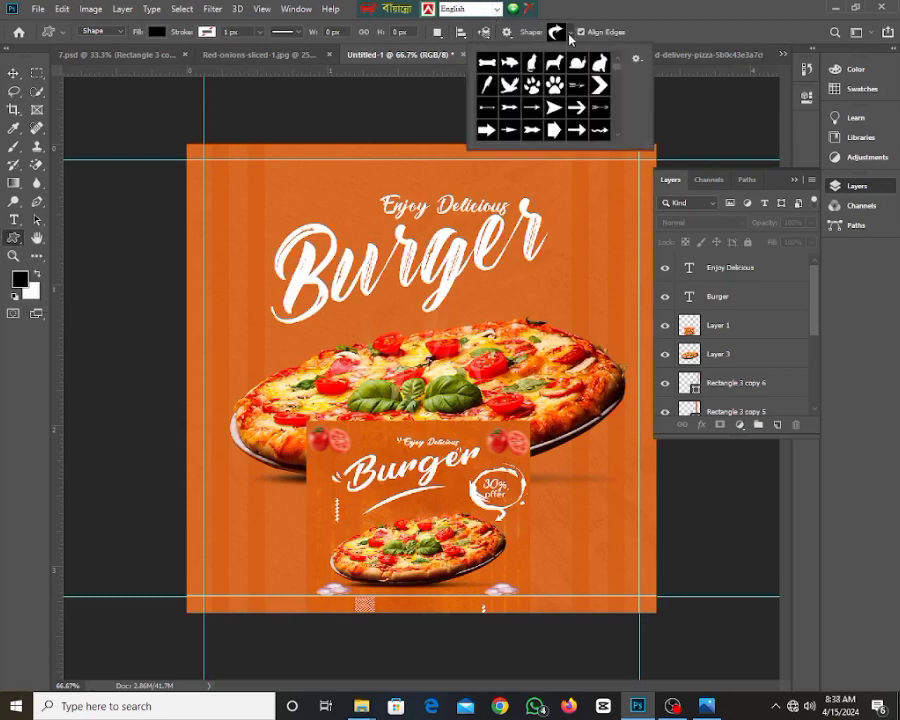
pyautogui.scroll(-5, 528, 110)
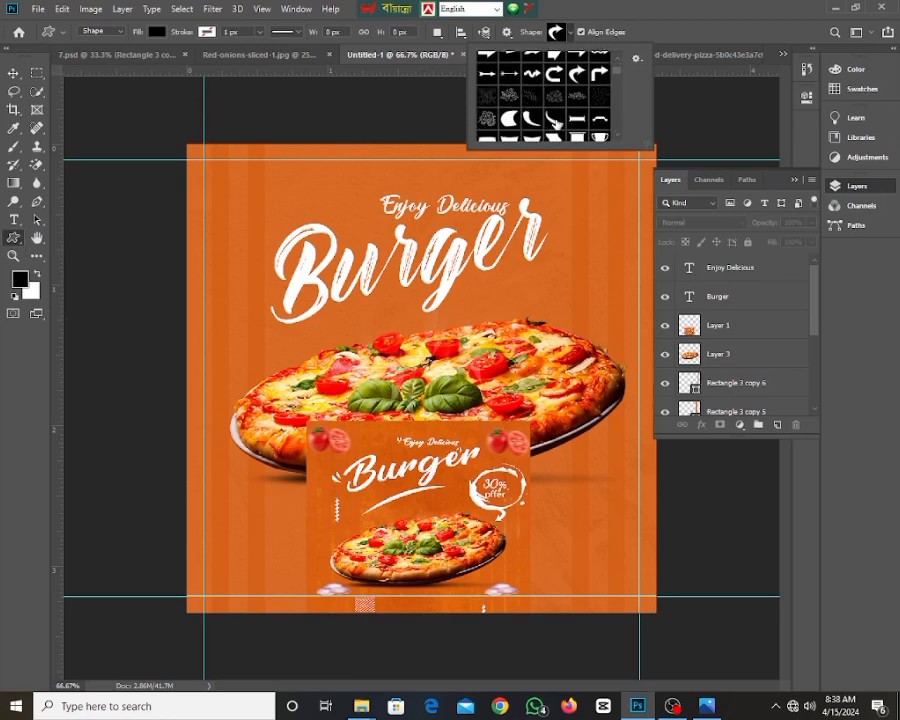
pyautogui.click(553, 119)
pyautogui.moveTo(293, 354); pyautogui.dragTo(394, 303)
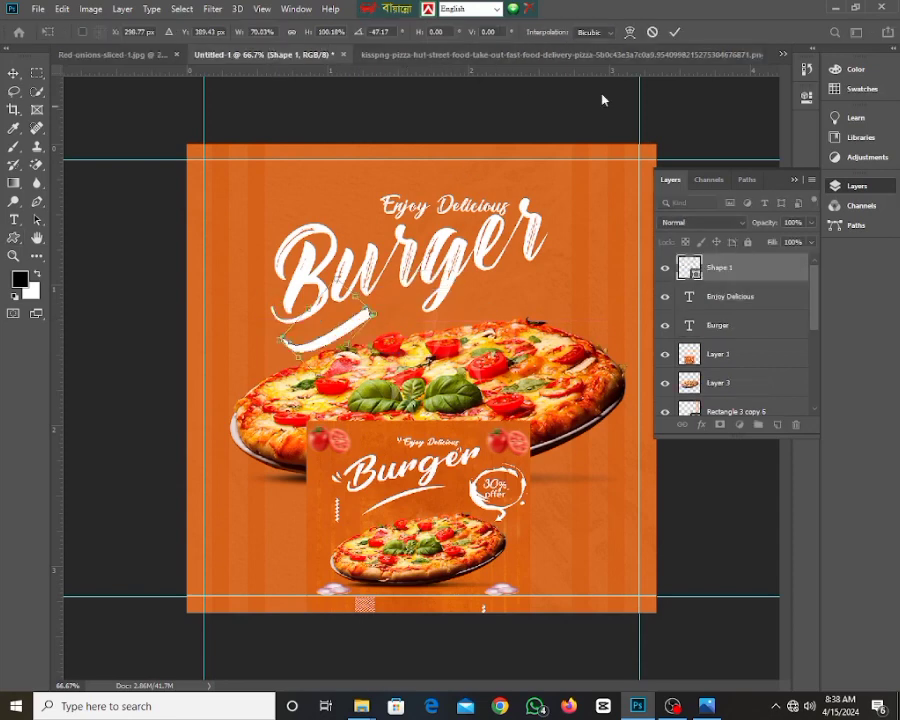
pyautogui.click(676, 33)
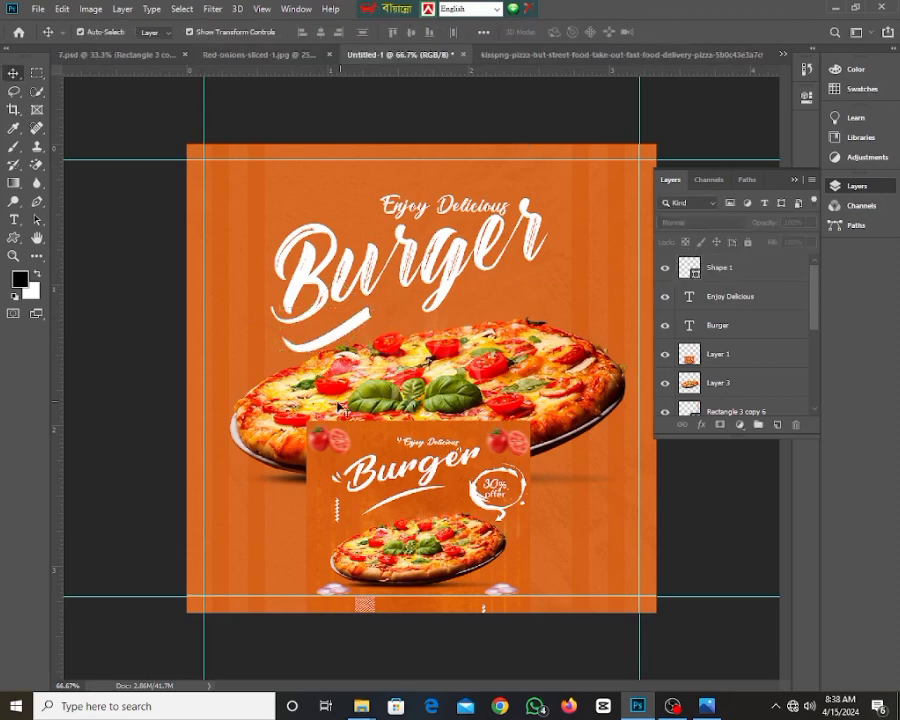
pyautogui.moveTo(328, 342); pyautogui.dragTo(376, 328)
pyautogui.click(505, 118)
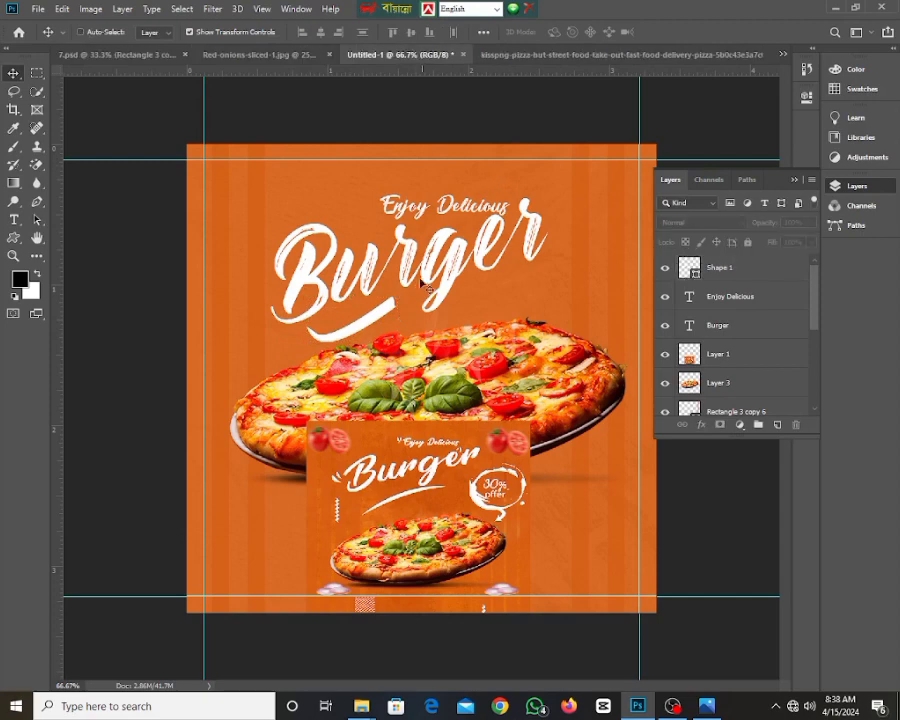
# - Move the large pizza up to just beneath the Burger text and its swoosh
pyautogui.scroll(-1, 402, 344)
pyautogui.click(392, 461)
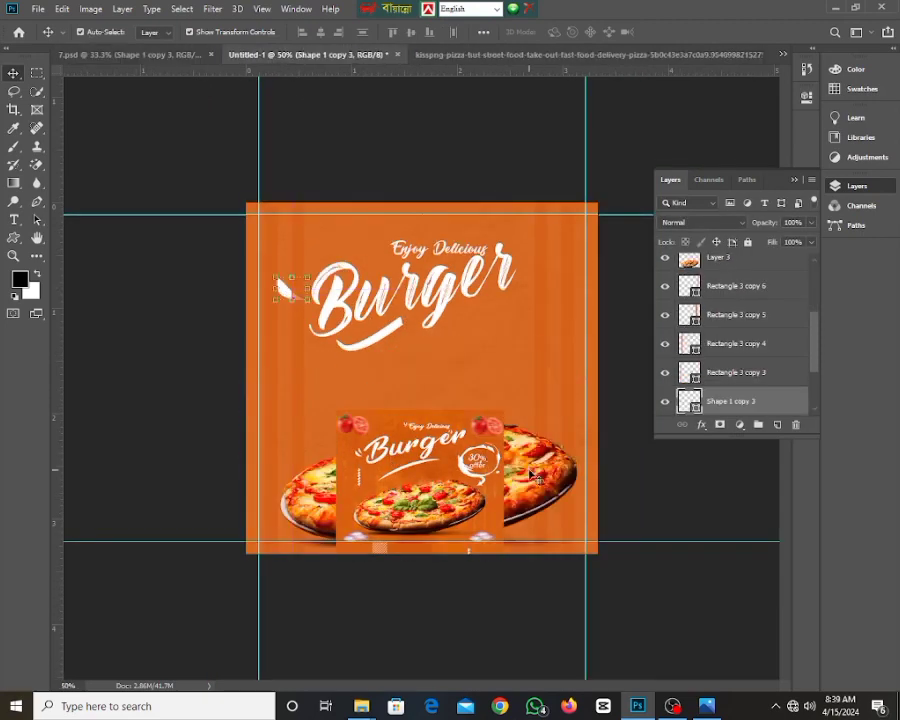
pyautogui.moveTo(535, 477); pyautogui.dragTo(521, 392)
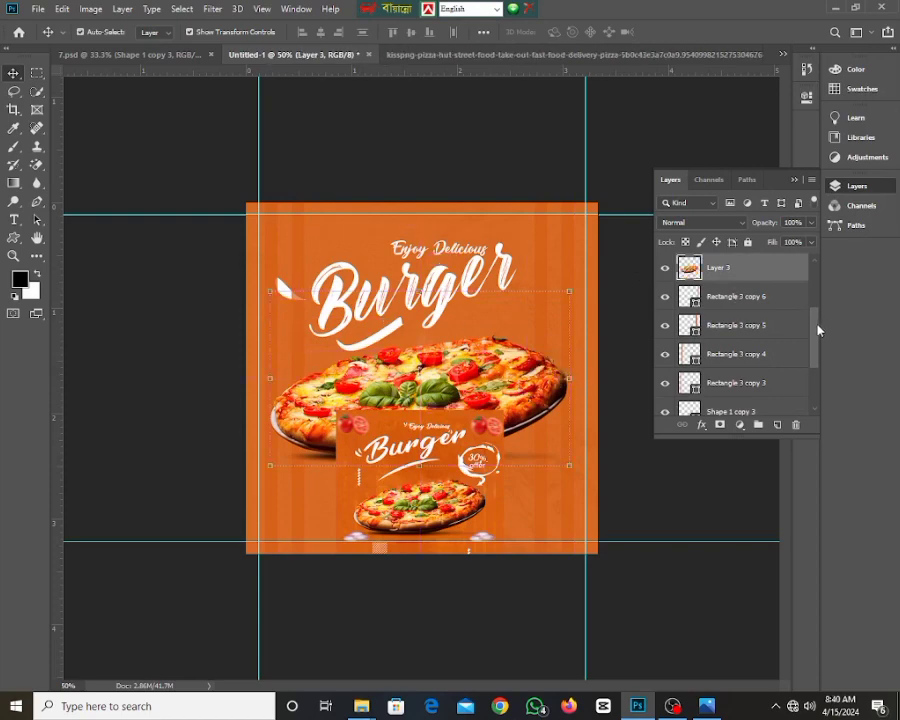
# - Raise the Shape 1 copy 3 layer in the stack to between Rectangle 3 copy 6 and Rectangle 3 copy 5
pyautogui.moveTo(817, 330); pyautogui.dragTo(817, 270)
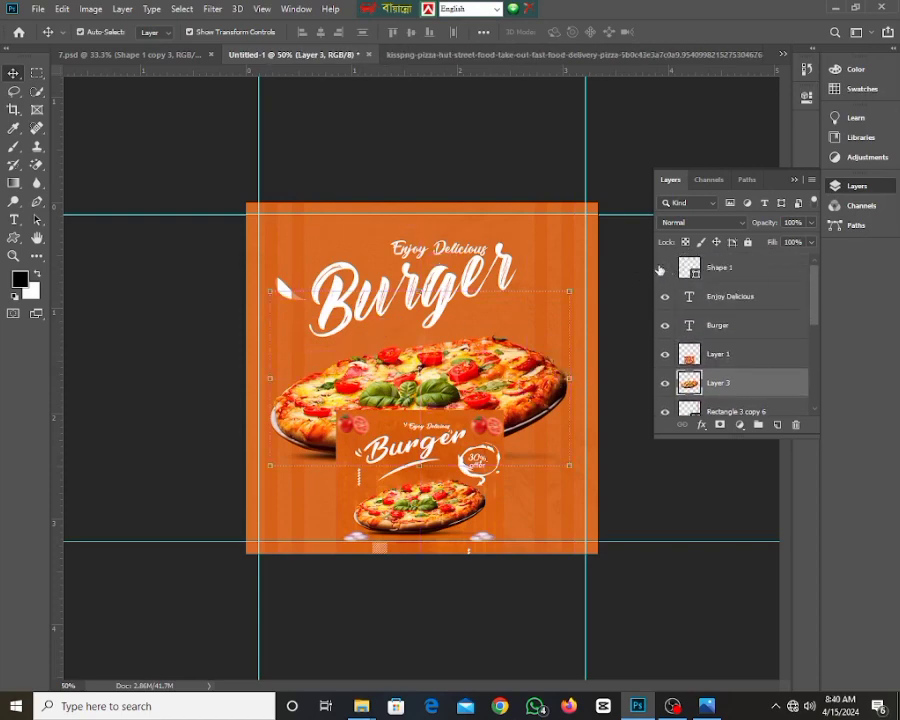
pyautogui.click(664, 268)
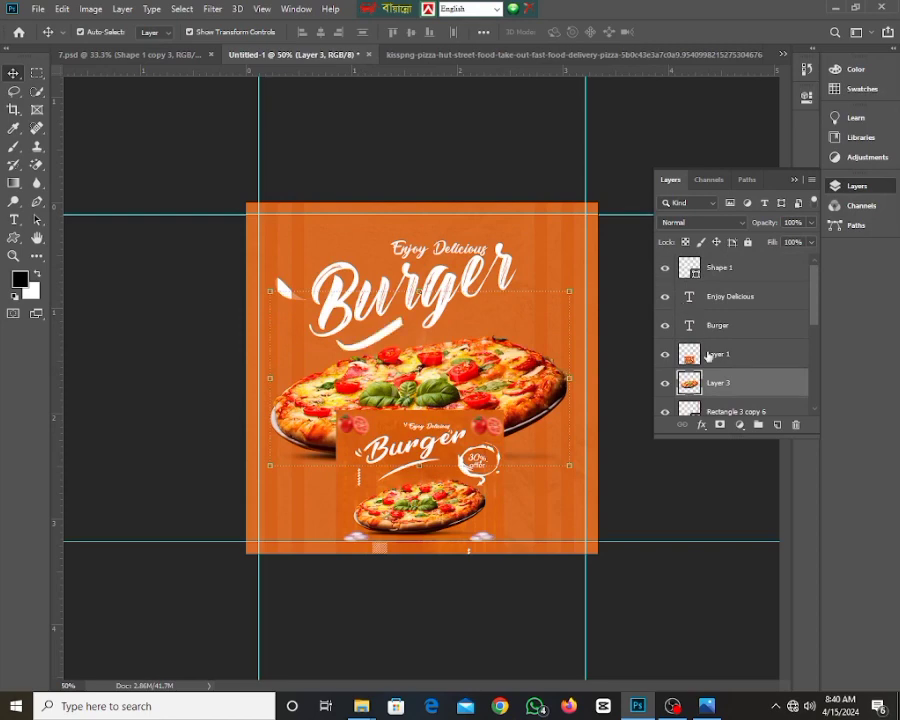
pyautogui.scroll(-2, 714, 370)
pyautogui.scroll(-4, 679, 354)
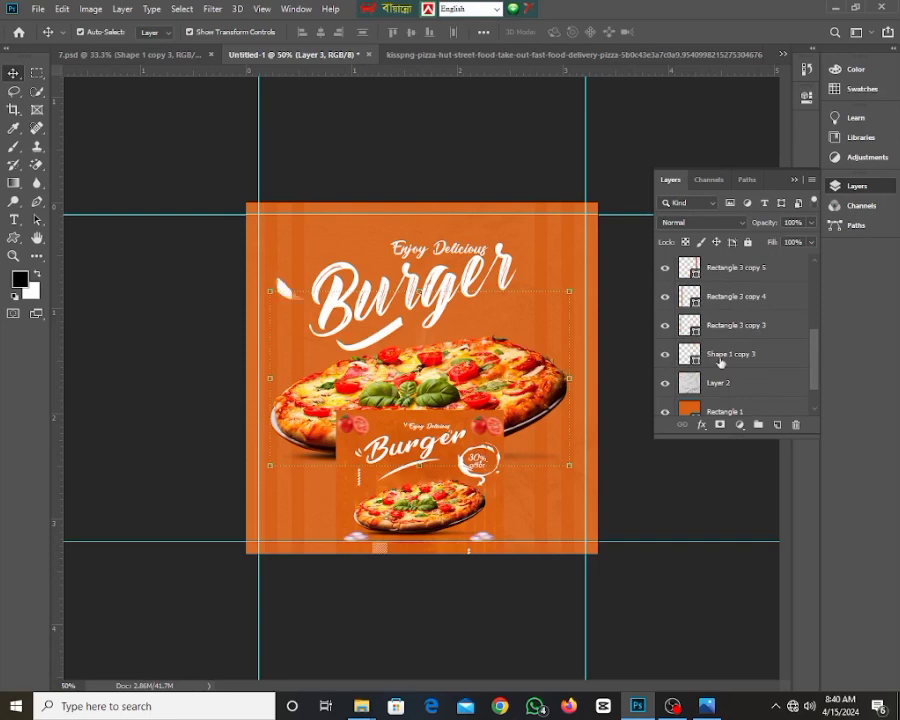
pyautogui.moveTo(716, 358); pyautogui.dragTo(710, 272)
pyautogui.scroll(3, 712, 340)
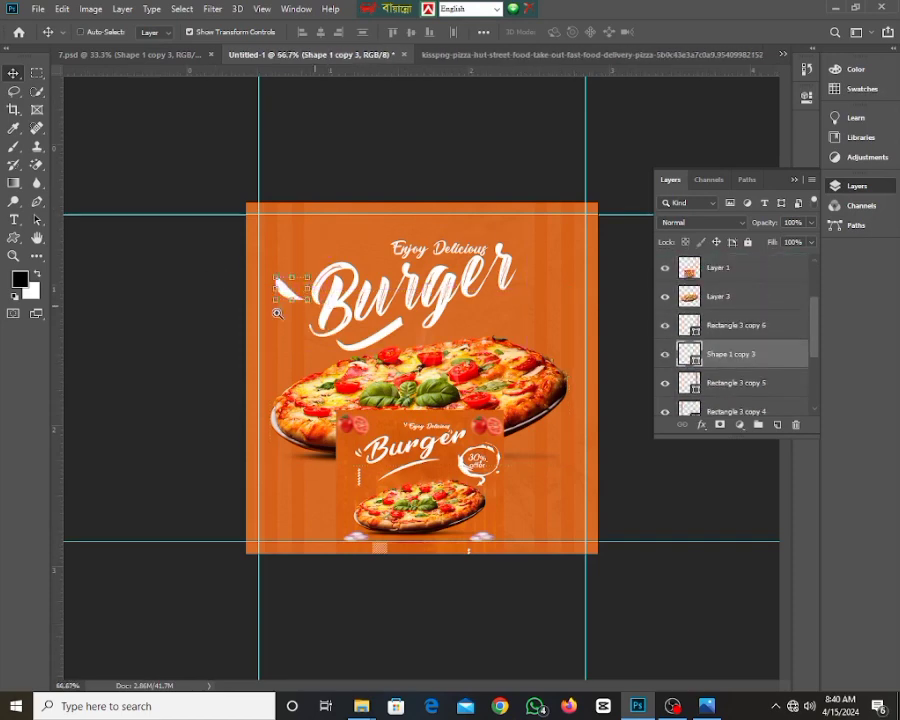
# - Scale the small accent shape beside Burger's B to about 66% width and 63% height
pyautogui.hotkey('ctrl', '+')
pyautogui.hotkey('ctrl', '+')
pyautogui.moveTo(137, 240); pyautogui.dragTo(156, 266)
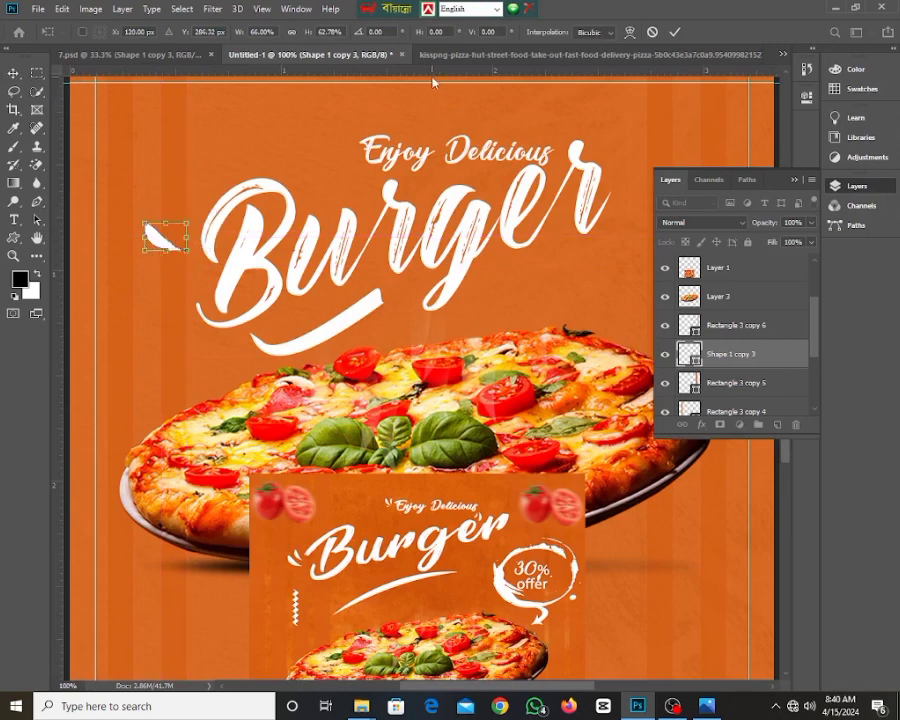
pyautogui.click(675, 33)
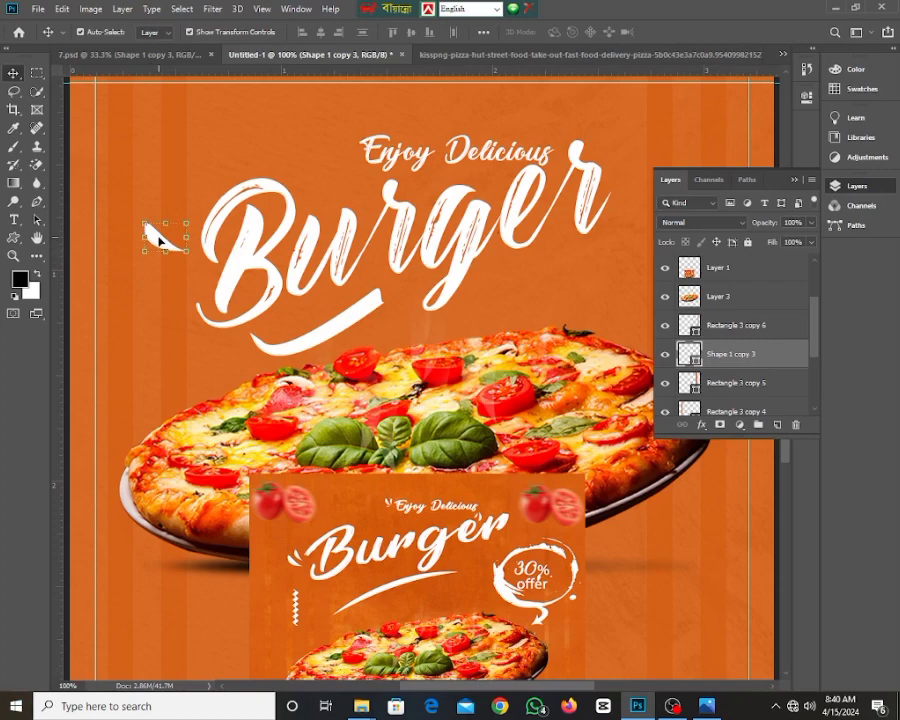
# - Duplicate the accent below itself, scaled to about 67% width and 85% height and rotated about -59 degrees
pyautogui.moveTo(160, 241); pyautogui.dragTo(193, 265)
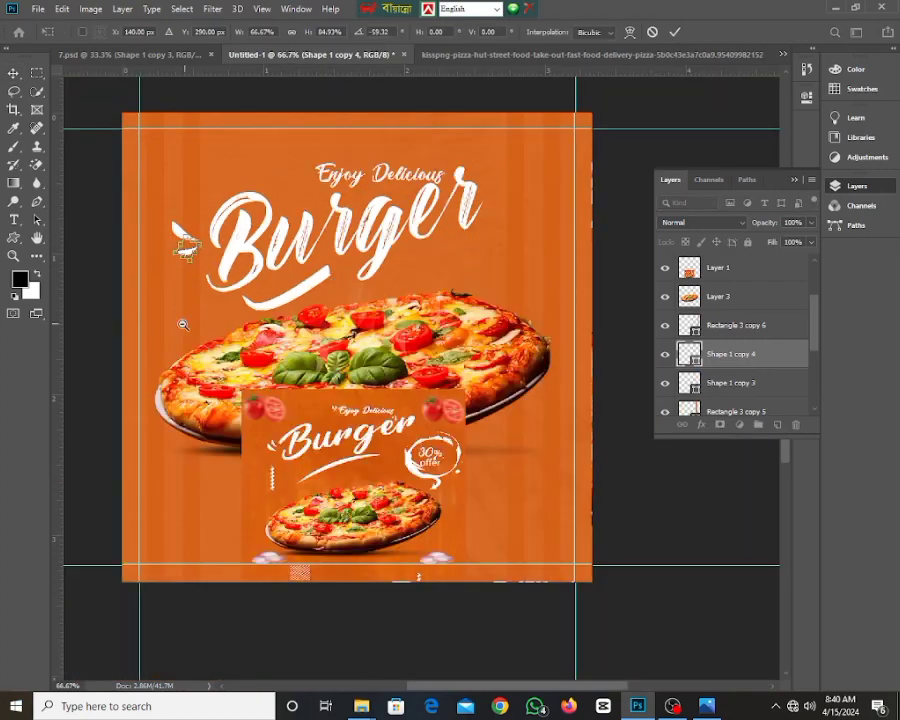
pyautogui.scroll(-1, 226, 183)
pyautogui.click(101, 267)
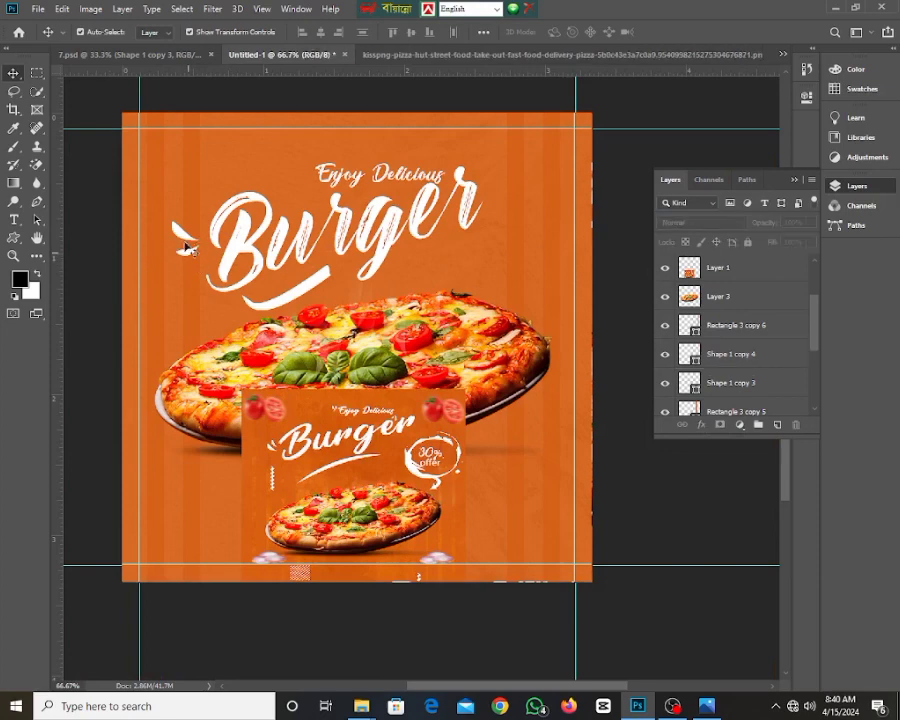
# - Copy the upper accent to the end of Burger and rotate it into an arch beside the final r
pyautogui.moveTo(183, 237); pyautogui.dragTo(505, 175)
pyautogui.scroll(1, 520, 185)
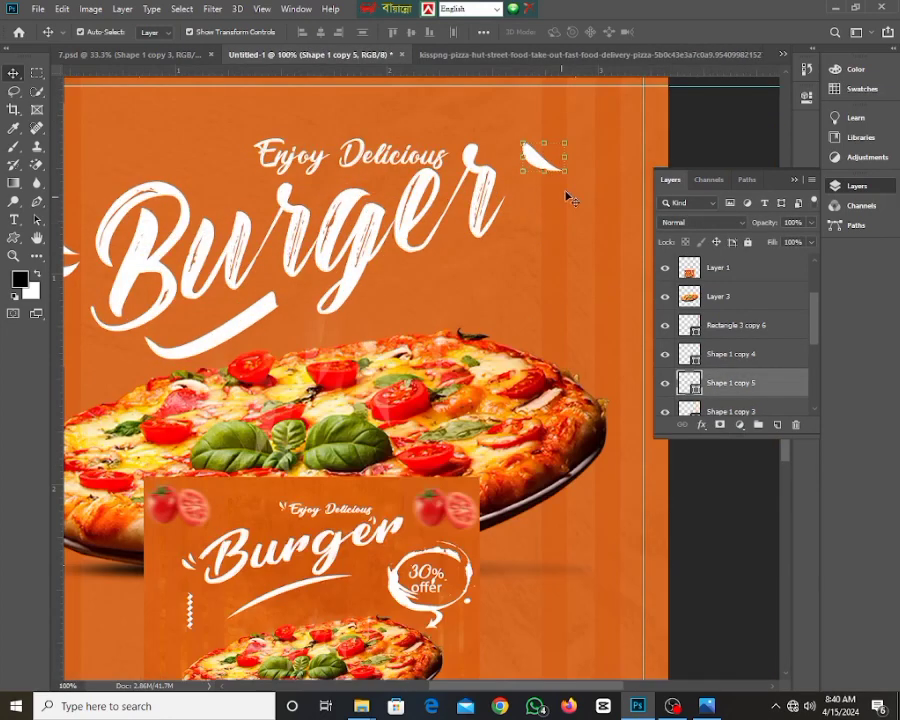
pyautogui.moveTo(577, 162); pyautogui.dragTo(555, 158)
pyautogui.click(675, 32)
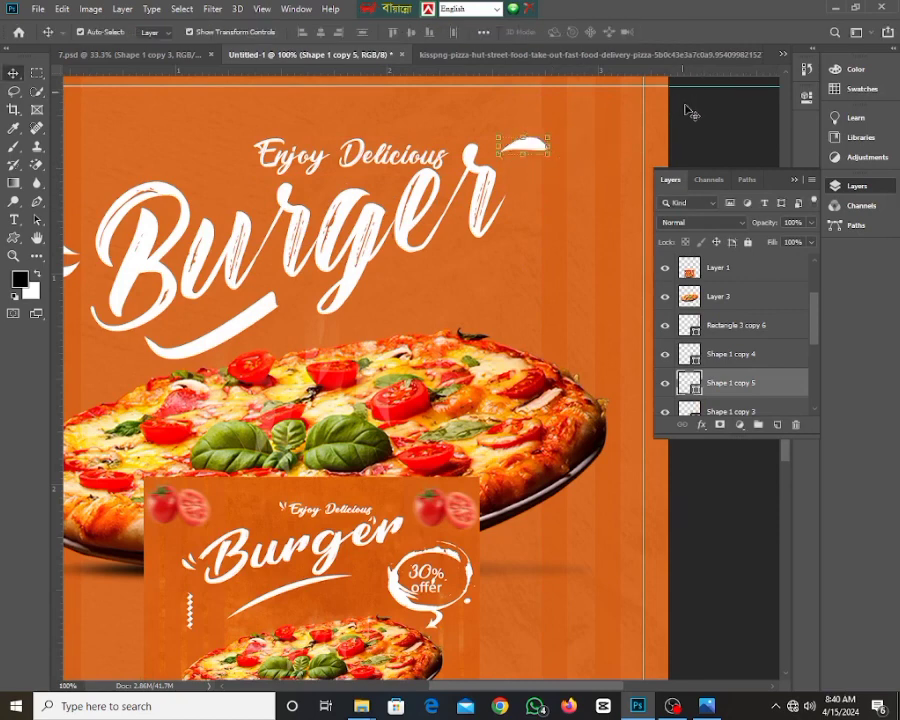
pyautogui.click(686, 112)
# - Duplicate the accent beside the final r below itself, scaled to about 74% and rotated 36 degrees
pyautogui.click(518, 142)
pyautogui.moveTo(536, 149)
pyautogui.mouseDown()
pyautogui.moveTo(532, 142)
pyautogui.moveTo(545, 150)
pyautogui.moveTo(540, 163)
pyautogui.mouseUp()
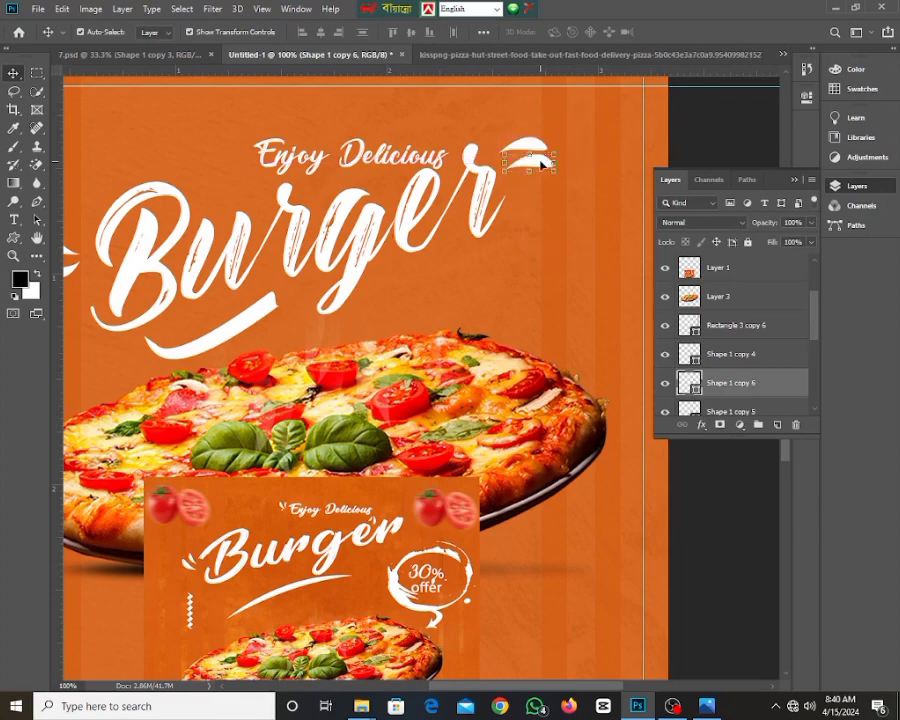
pyautogui.scroll(3, 466, 200)
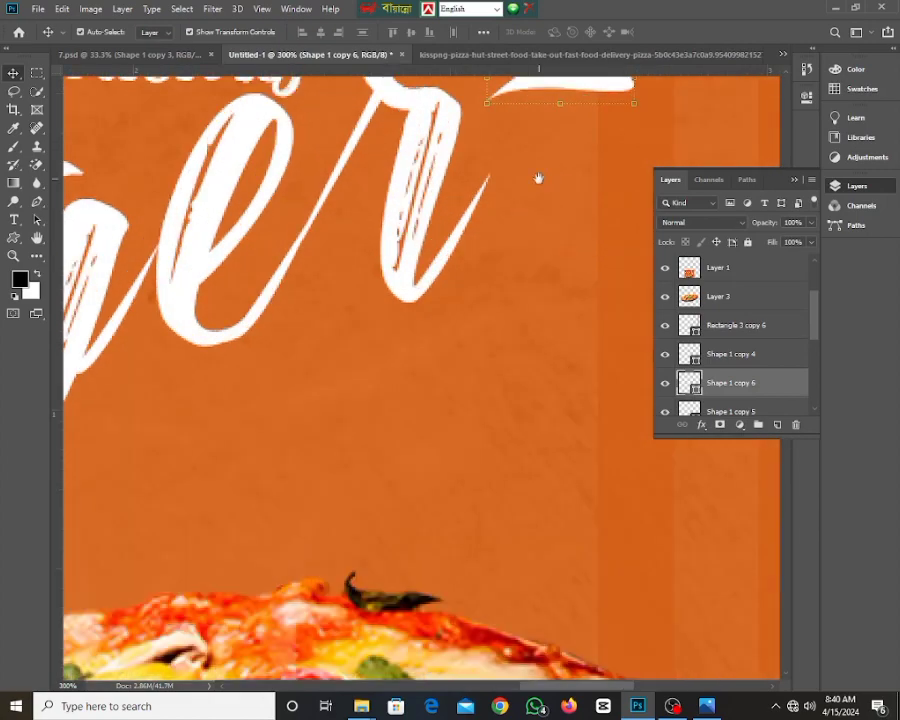
pyautogui.moveTo(357, 322); pyautogui.dragTo(391, 315)
pyautogui.moveTo(512, 317); pyautogui.dragTo(482, 354)
pyautogui.moveTo(462, 303); pyautogui.dragTo(442, 298)
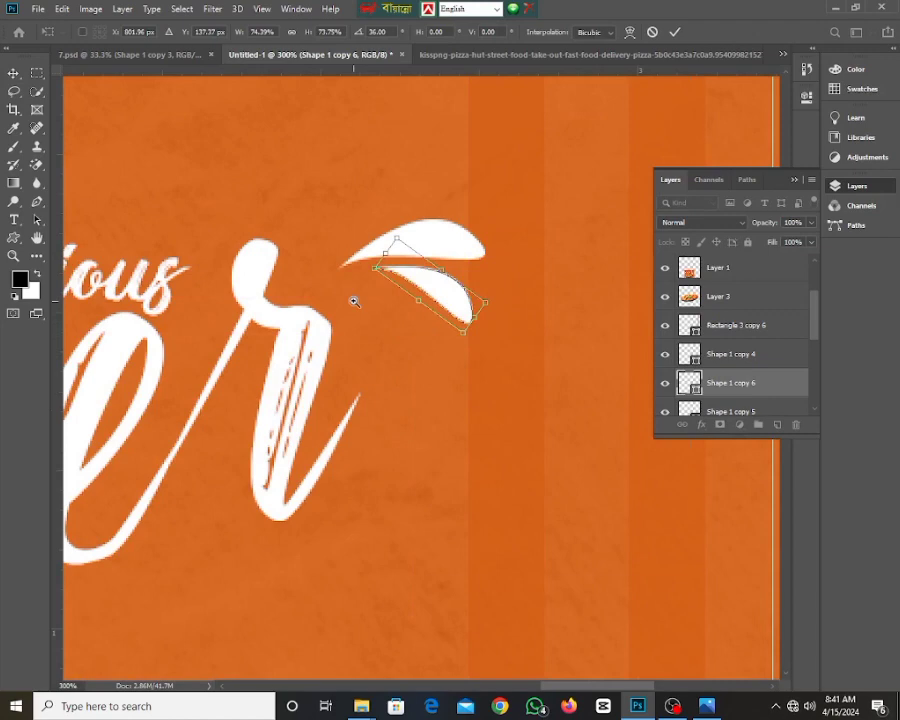
pyautogui.keyDown('ctrl'); pyautogui.click(354, 301); pyautogui.keyUp('ctrl')
pyautogui.keyDown('alt'); pyautogui.click(389, 317); pyautogui.keyUp('alt')
pyautogui.keyDown('alt'); pyautogui.click(389, 317); pyautogui.keyUp('alt')
pyautogui.keyDown('alt'); pyautogui.click(390, 318); pyautogui.keyUp('alt')
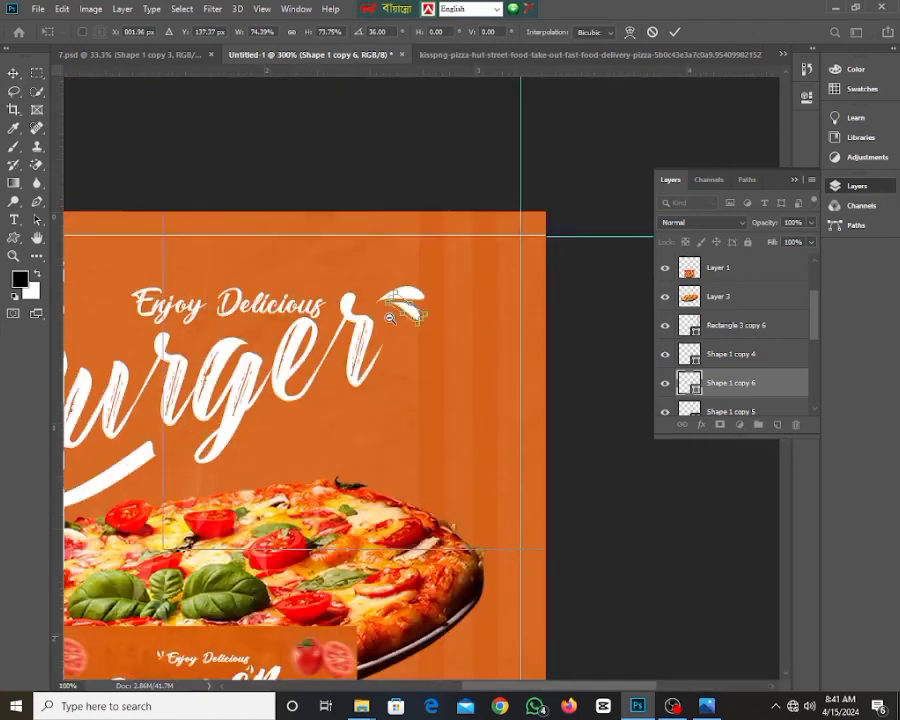
pyautogui.keyDown('alt'); pyautogui.click(390, 318); pyautogui.keyUp('alt')
pyautogui.press('Return')
pyautogui.keyDown('ctrl'); pyautogui.click(595, 487); pyautogui.keyUp('ctrl')
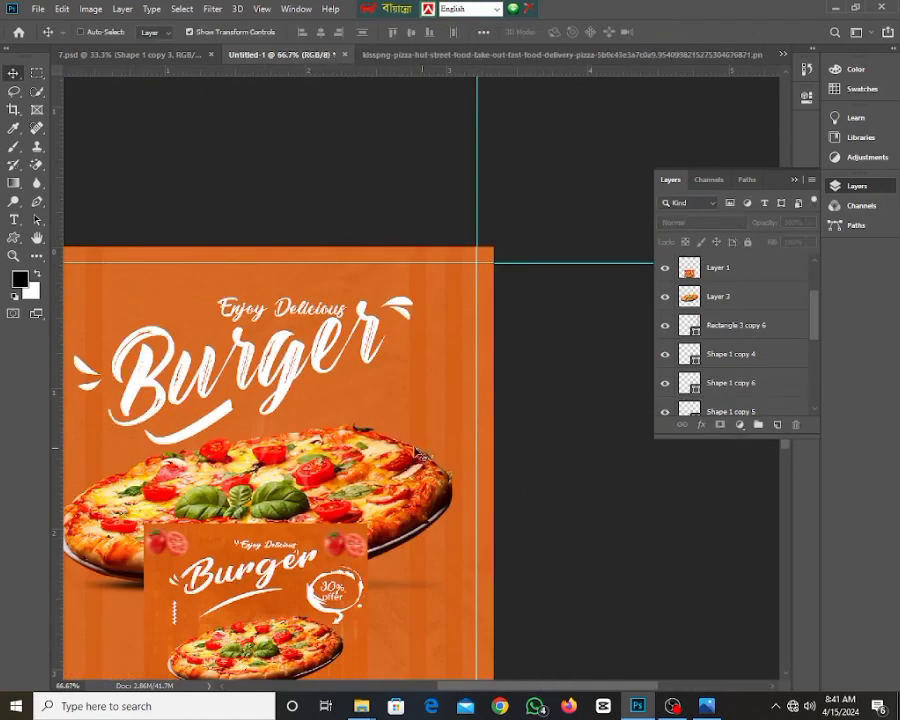
# - Move the small reference poster image (Layer 1) up and over the pizza's right side
pyautogui.keyDown('alt'); pyautogui.click(343, 375); pyautogui.keyUp('alt')
pyautogui.keyDown('alt'); pyautogui.click(289, 390); pyautogui.keyUp('alt')
pyautogui.keyDown('ctrl'); pyautogui.click(343, 411); pyautogui.keyUp('ctrl')
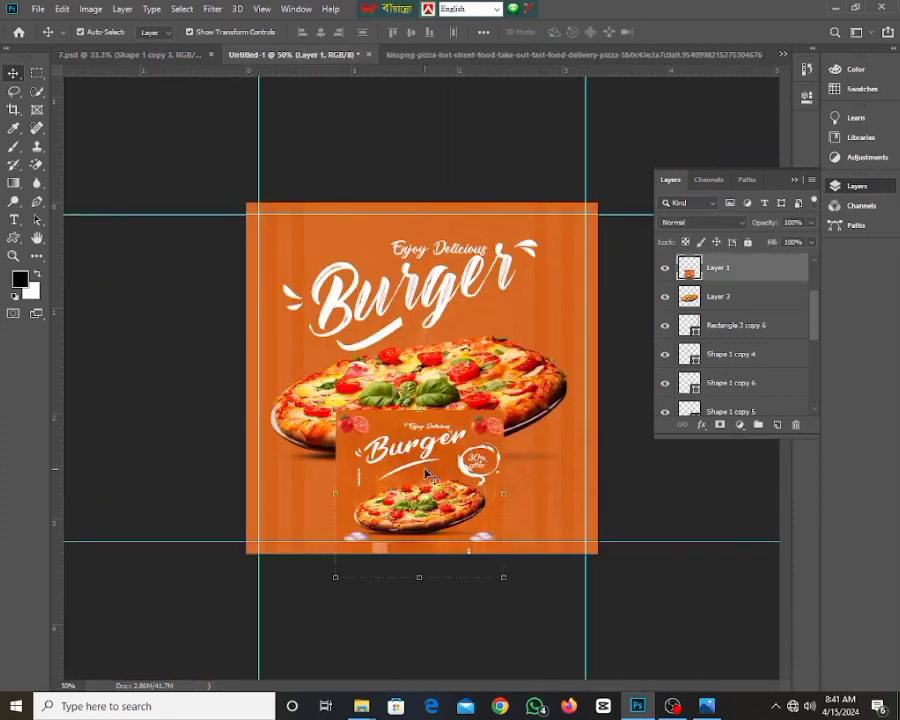
pyautogui.moveTo(425, 473); pyautogui.dragTo(420, 413)
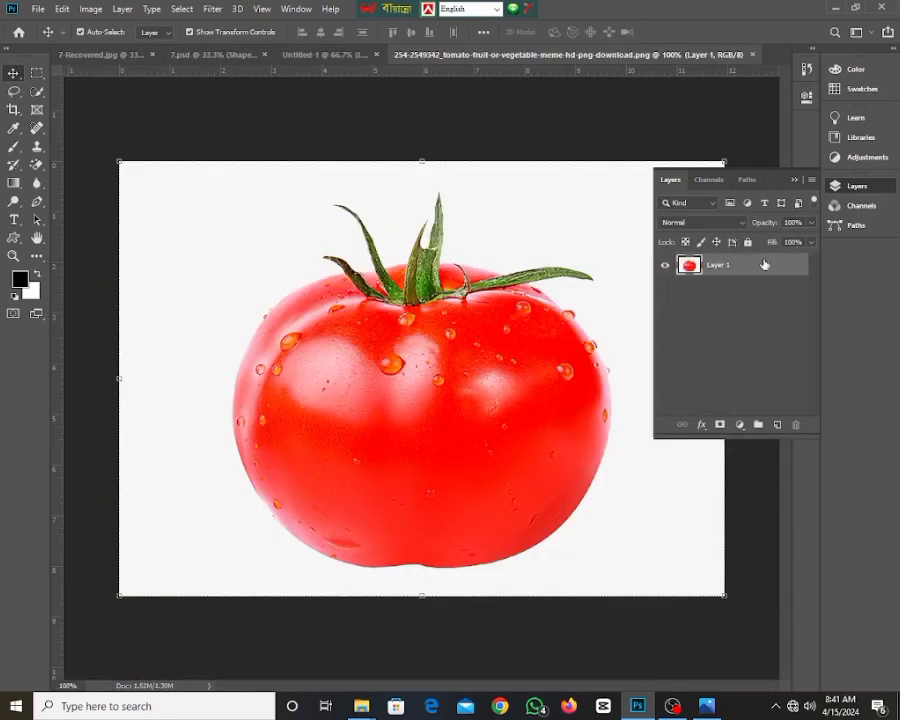
# - Erase the tomato image's white background and bring the cut-out tomato into the burger poster's upper-left area
pyautogui.click(36, 165)
pyautogui.click(168, 230)
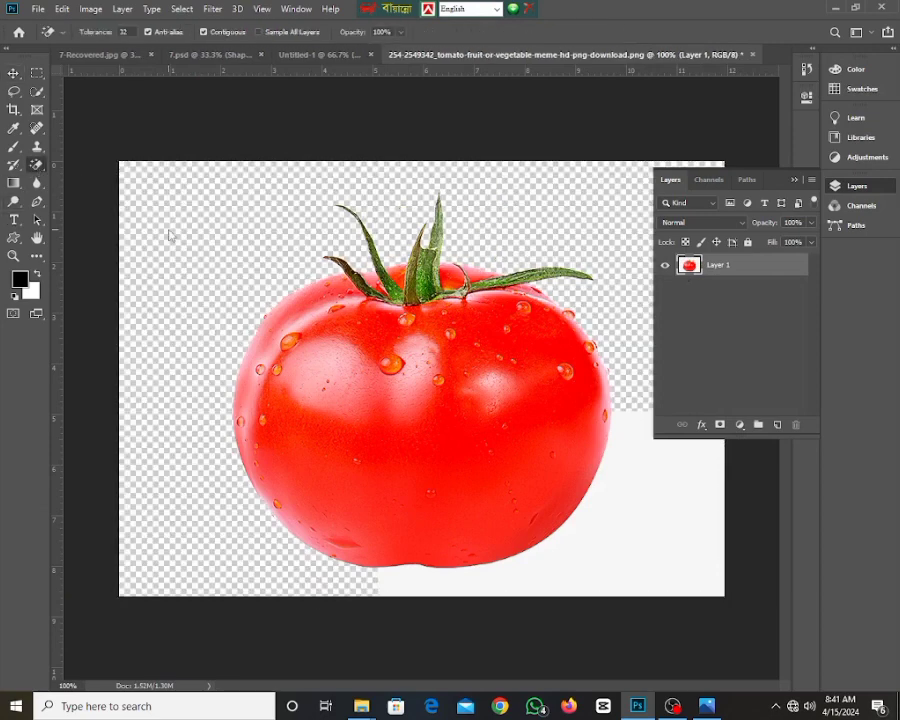
pyautogui.click(13, 73)
pyautogui.moveTo(388, 420); pyautogui.dragTo(308, 150)
pyautogui.moveTo(262, 218); pyautogui.dragTo(260, 205)
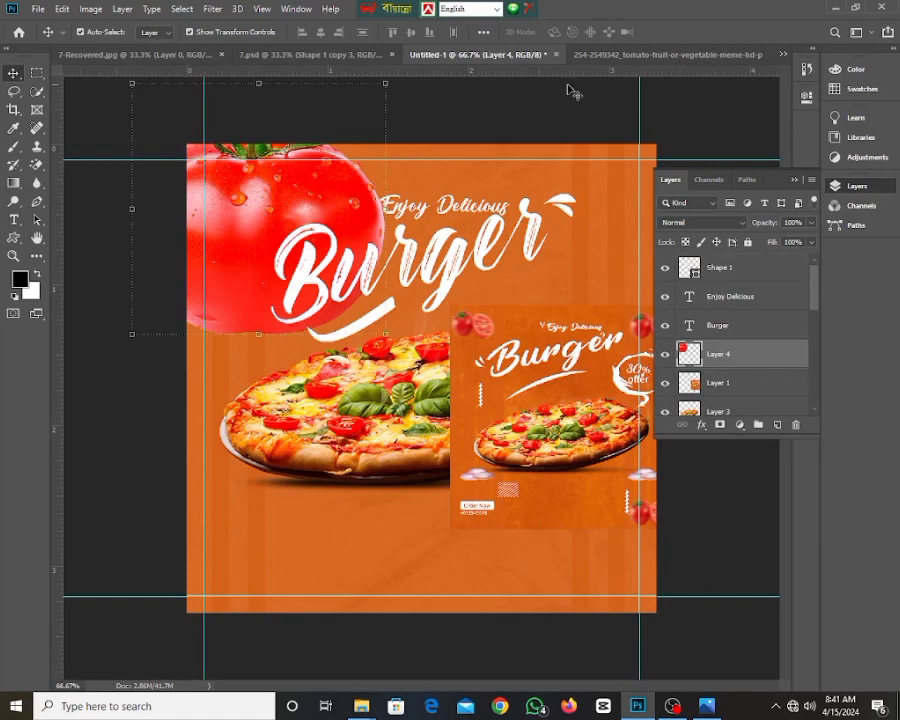
# - Close the tomato source image without saving its changes
pyautogui.click(700, 55)
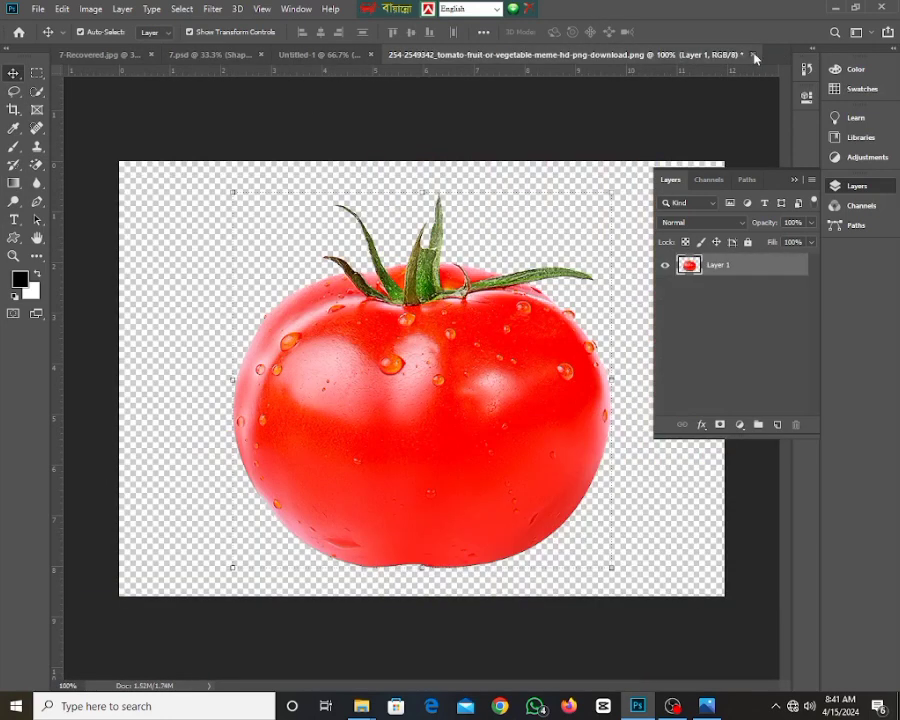
pyautogui.click(755, 56)
pyautogui.click(450, 262)
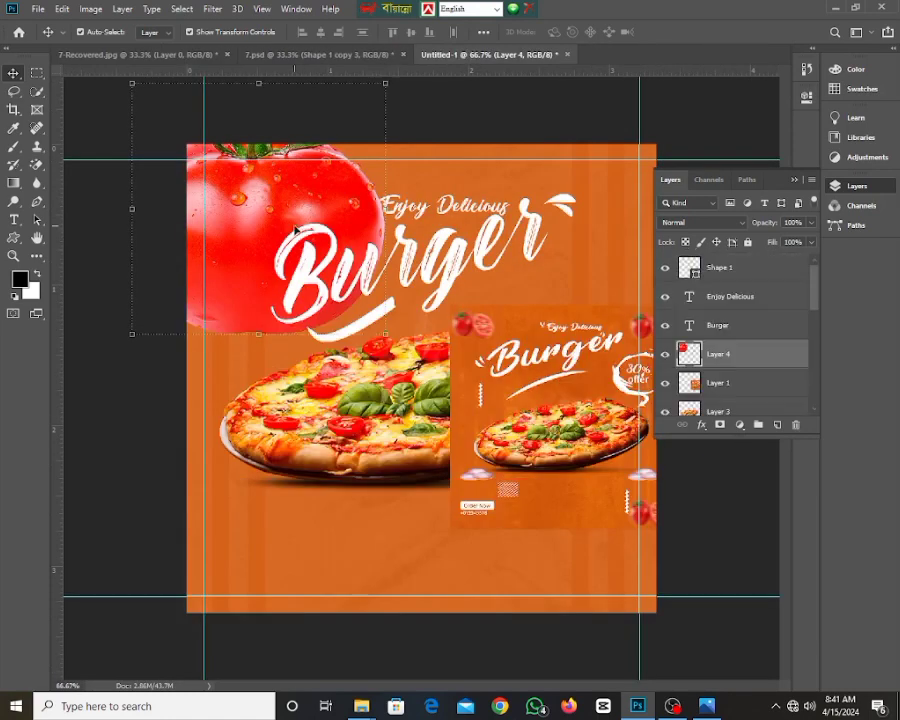
# - Shrink the tomato, tilt it and place it in the poster's top-left corner
pyautogui.moveTo(385, 91); pyautogui.dragTo(238, 230)
pyautogui.moveTo(210, 285); pyautogui.dragTo(266, 184)
pyautogui.moveTo(296, 135); pyautogui.dragTo(270, 159)
pyautogui.moveTo(275, 242); pyautogui.dragTo(236, 205)
pyautogui.click(500, 113)
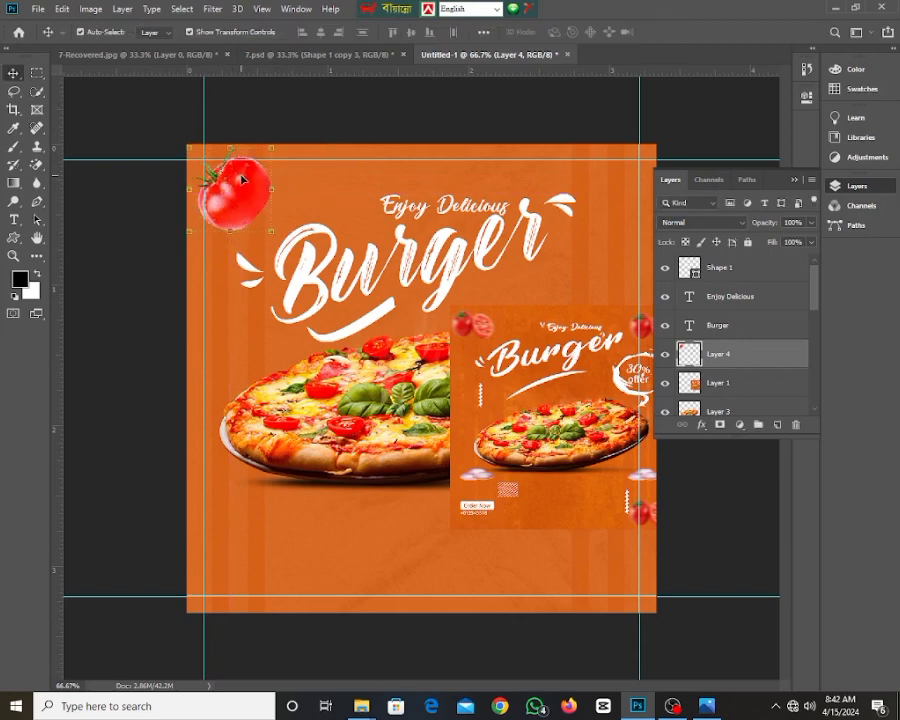
# - Apply a Gaussian Blur with a 2.7 pixel radius to the corner tomato
pyautogui.click(214, 9)
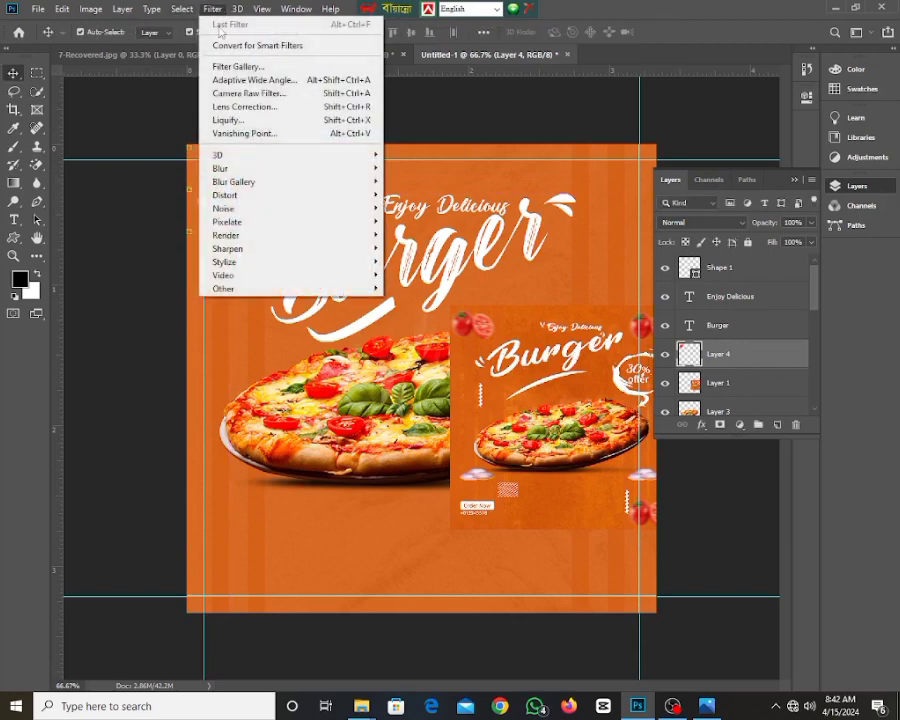
pyautogui.moveTo(225, 168)
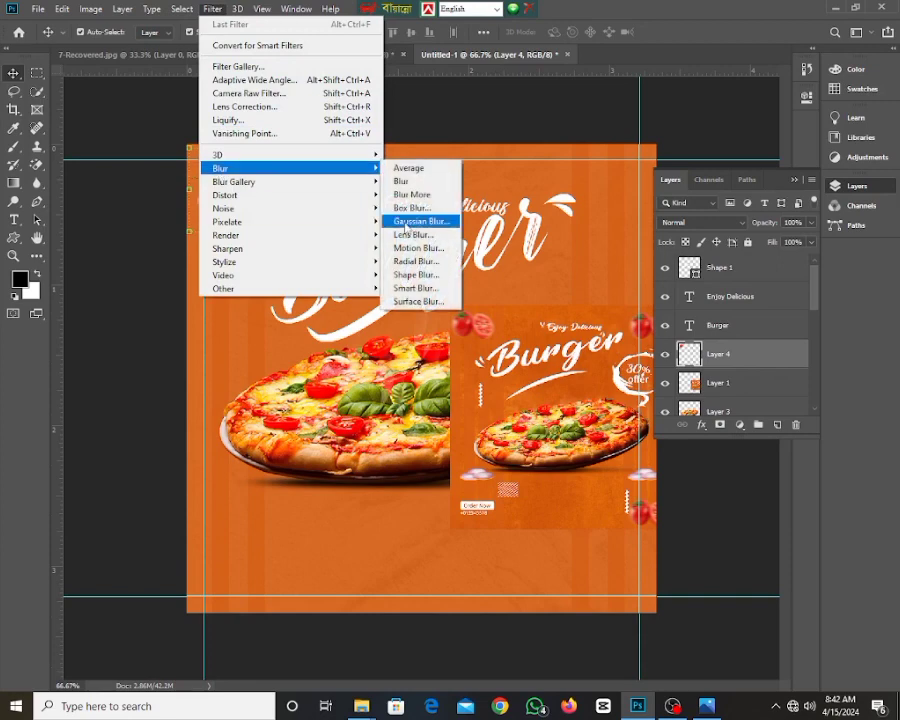
pyautogui.click(407, 222)
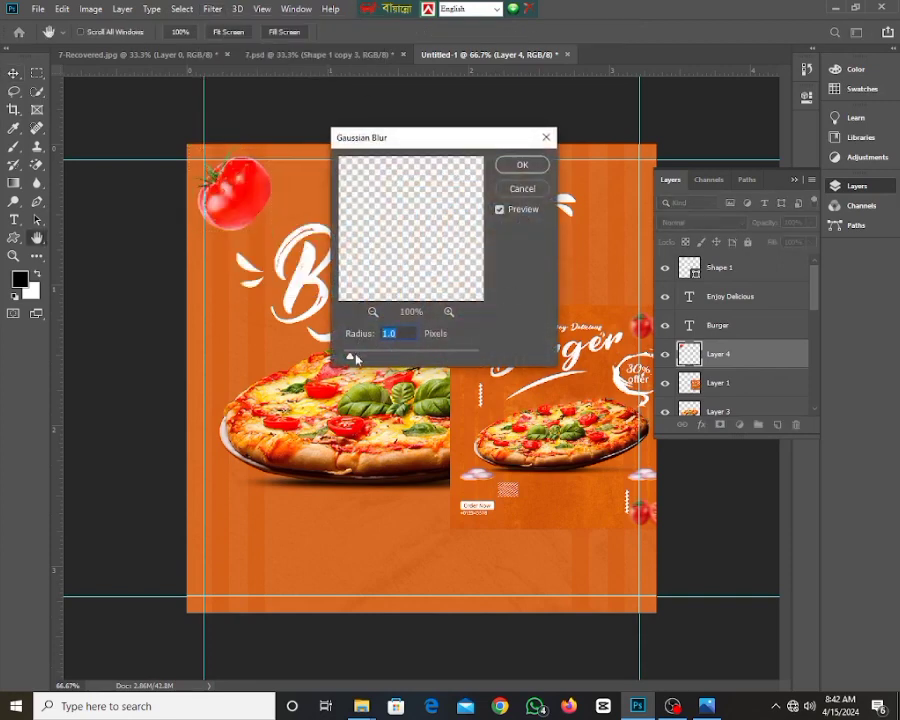
pyautogui.moveTo(356, 359); pyautogui.dragTo(368, 360)
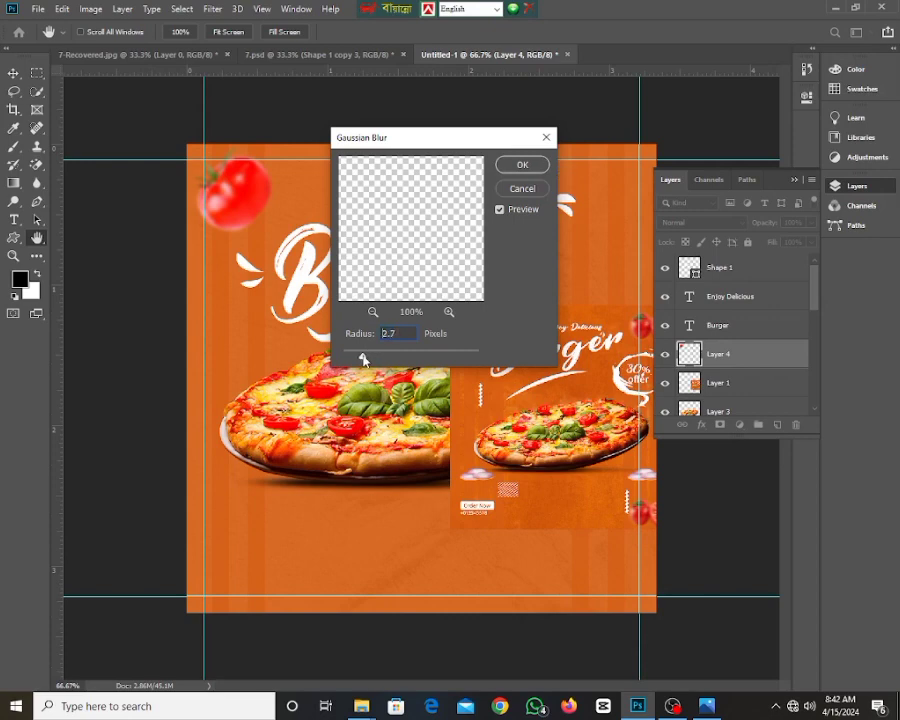
pyautogui.click(522, 164)
# - Duplicate the blurred tomato into the poster's top-right corner and rotate the copy about 113 degrees
pyautogui.moveTo(232, 204); pyautogui.dragTo(620, 184)
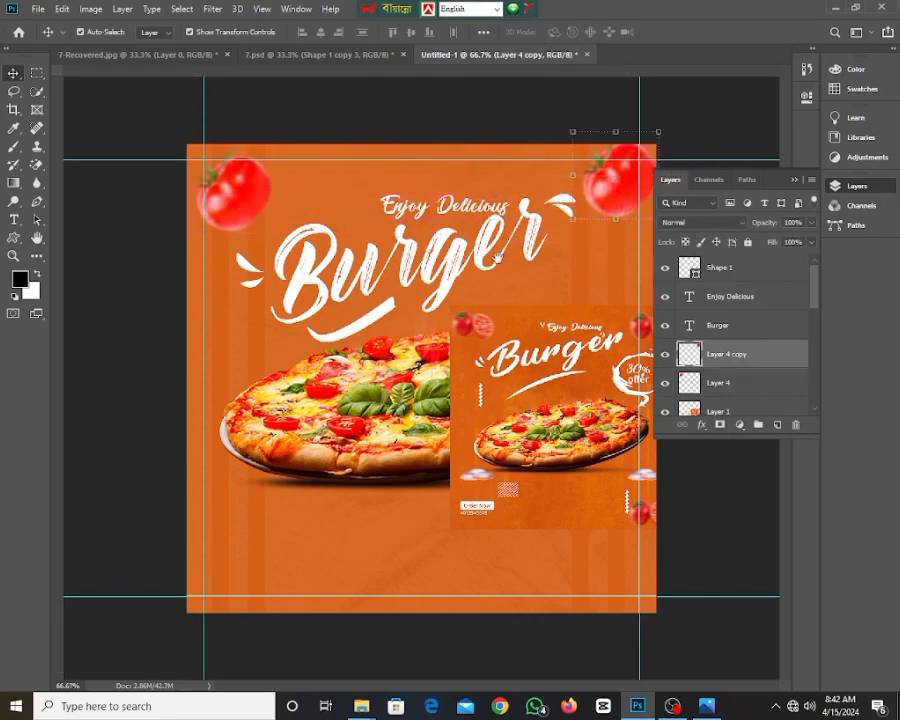
pyautogui.click(795, 180)
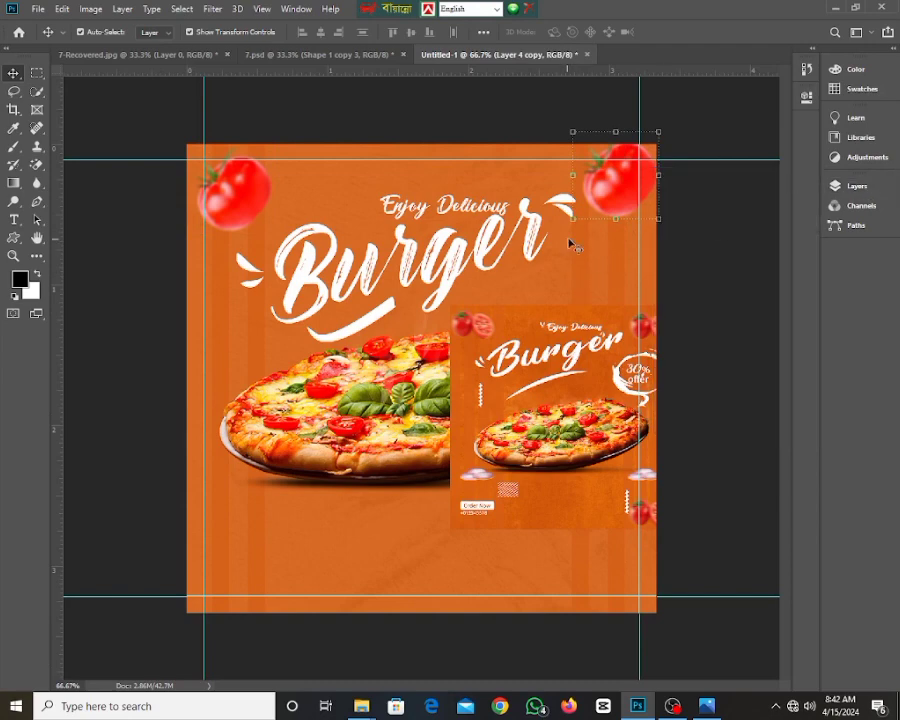
pyautogui.moveTo(558, 182); pyautogui.dragTo(618, 195)
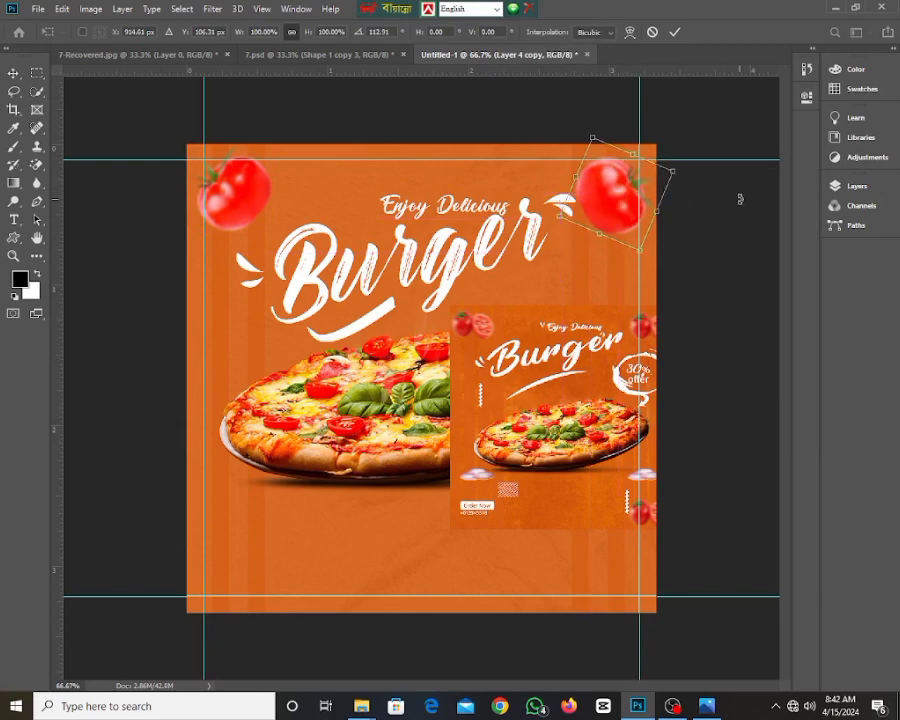
pyautogui.click(674, 33)
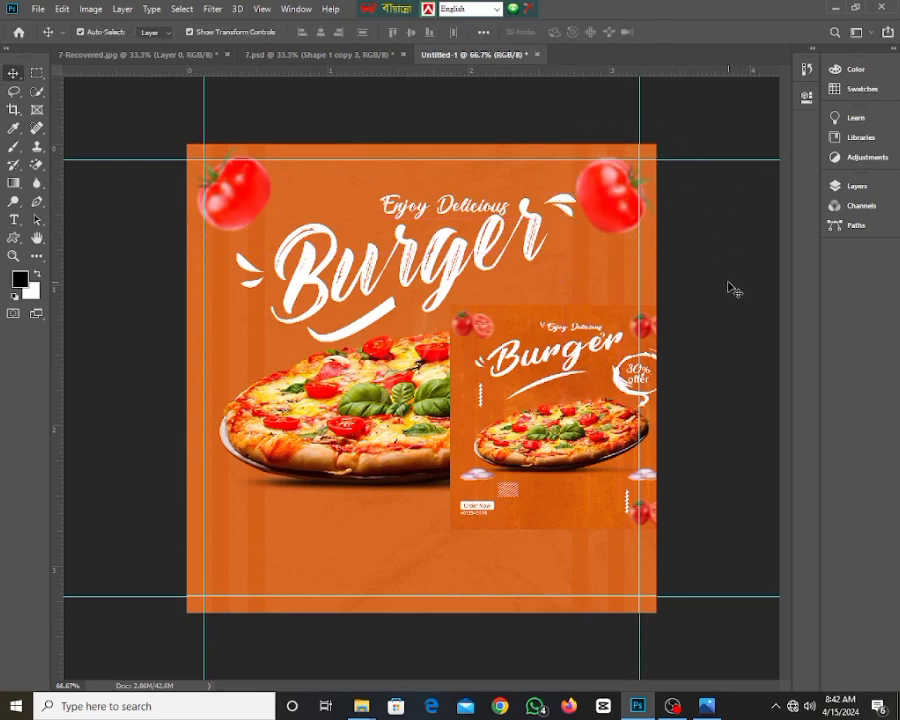
# - Scale both corner tomatoes to about 86%, keeping each in its own corner
pyautogui.click(606, 205)
pyautogui.moveTo(610, 218); pyautogui.dragTo(584, 225)
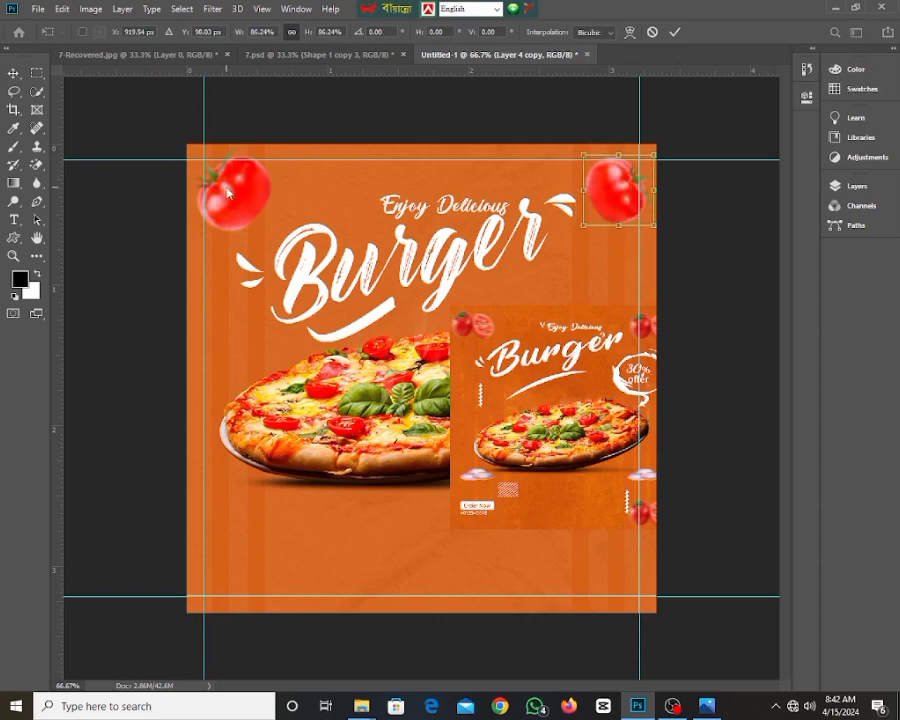
pyautogui.press('Return')
pyautogui.click(252, 226)
pyautogui.moveTo(268, 232); pyautogui.dragTo(259, 219)
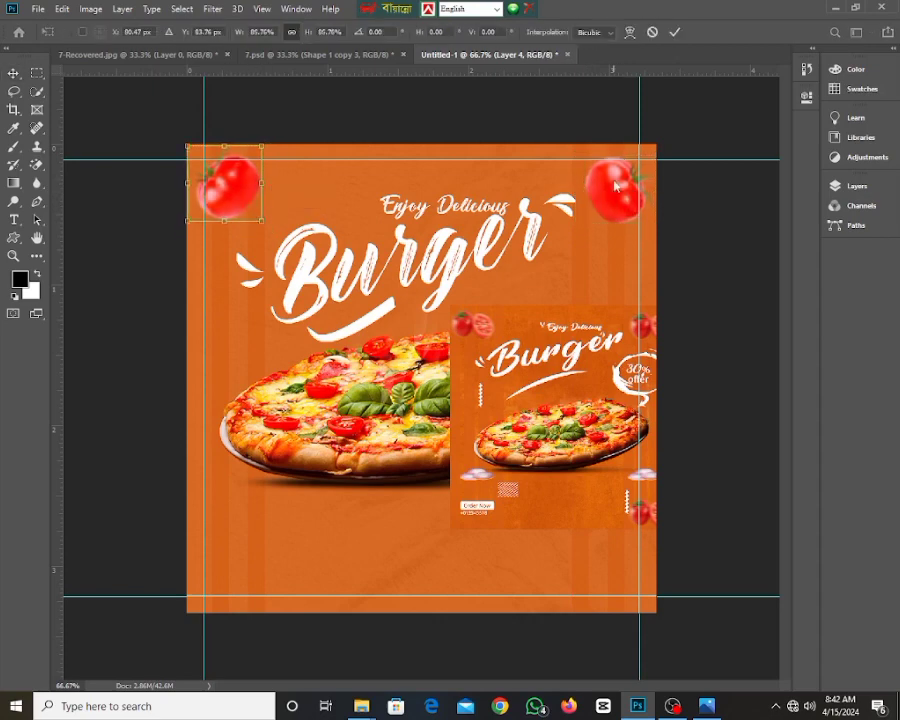
pyautogui.press('Return')
# - Shift the top-right tomato slightly upward to line up with the top-left one
pyautogui.moveTo(615, 185); pyautogui.dragTo(613, 191)
pyautogui.press('Down')
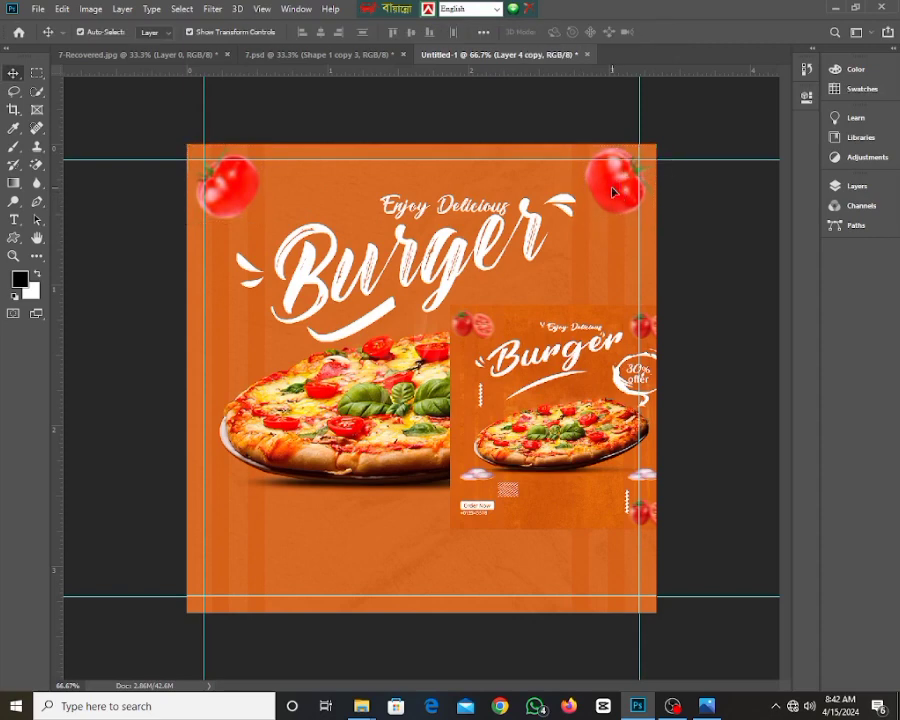
pyautogui.click(228, 200)
pyautogui.click(700, 303)
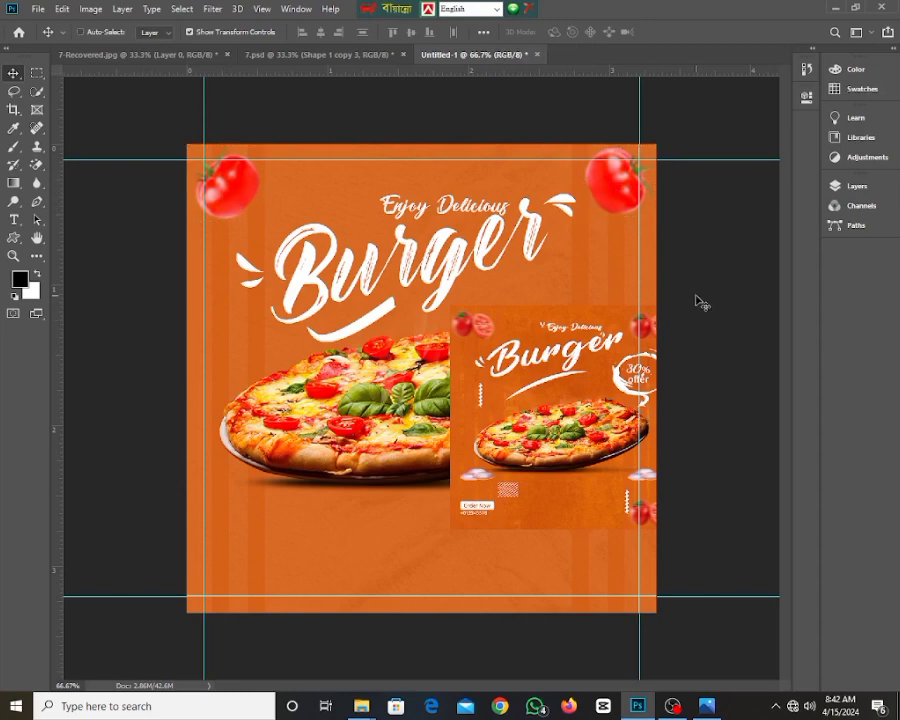
# - Move the reference poster image slightly up and to the right, partly past the canvas edge
pyautogui.hotkey('ctrl', '-')
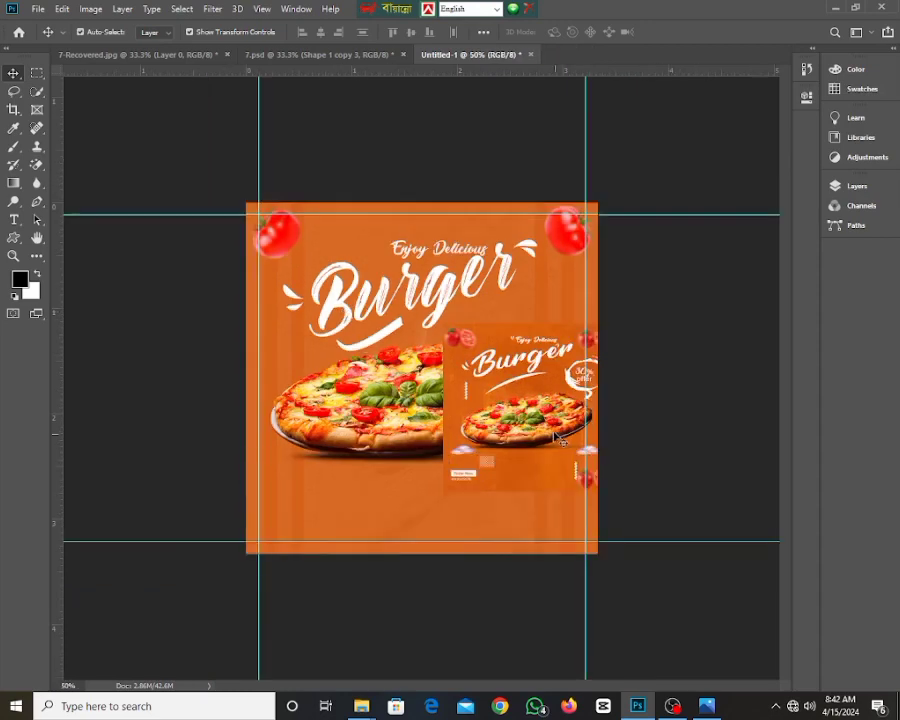
pyautogui.click(505, 420)
pyautogui.moveTo(505, 420); pyautogui.dragTo(512, 396)
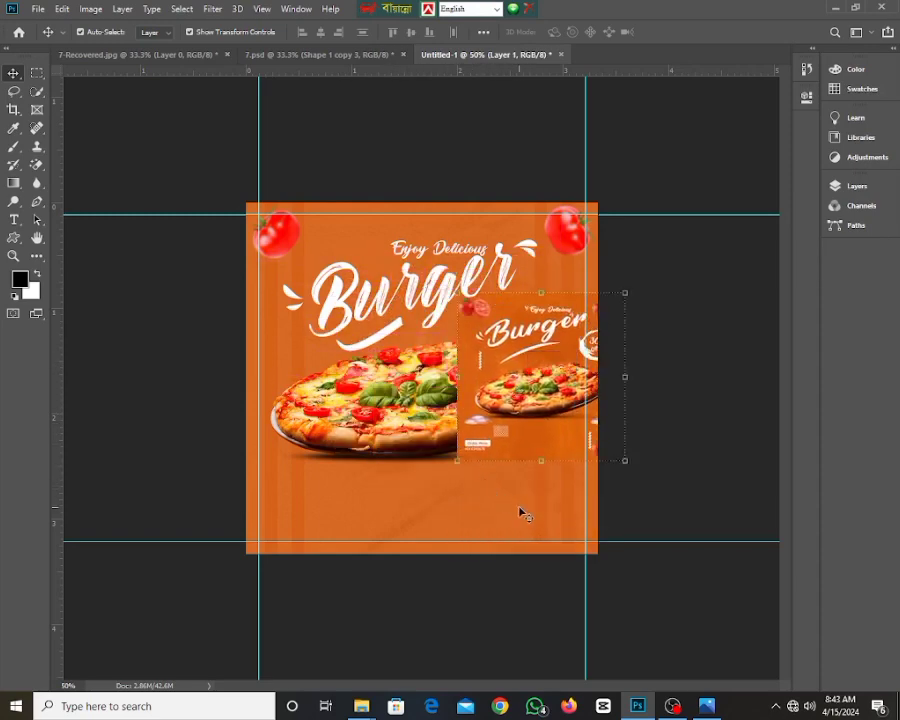
pyautogui.hotkey('ctrl', '+')
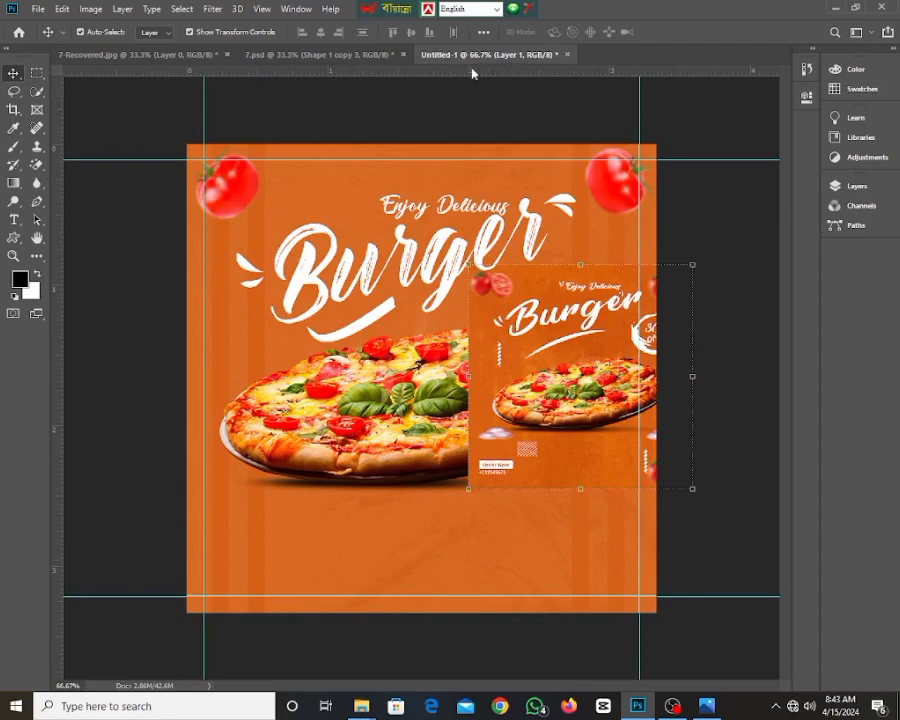
pyautogui.click(43, 10)
pyautogui.click(58, 34)
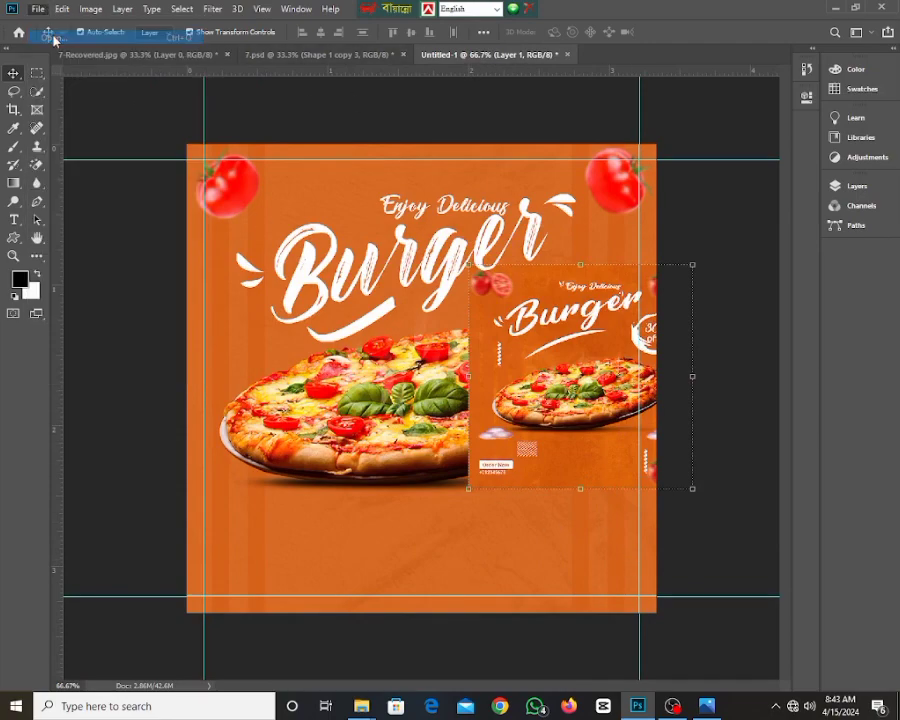
pyautogui.scroll(-10, 344, 376)
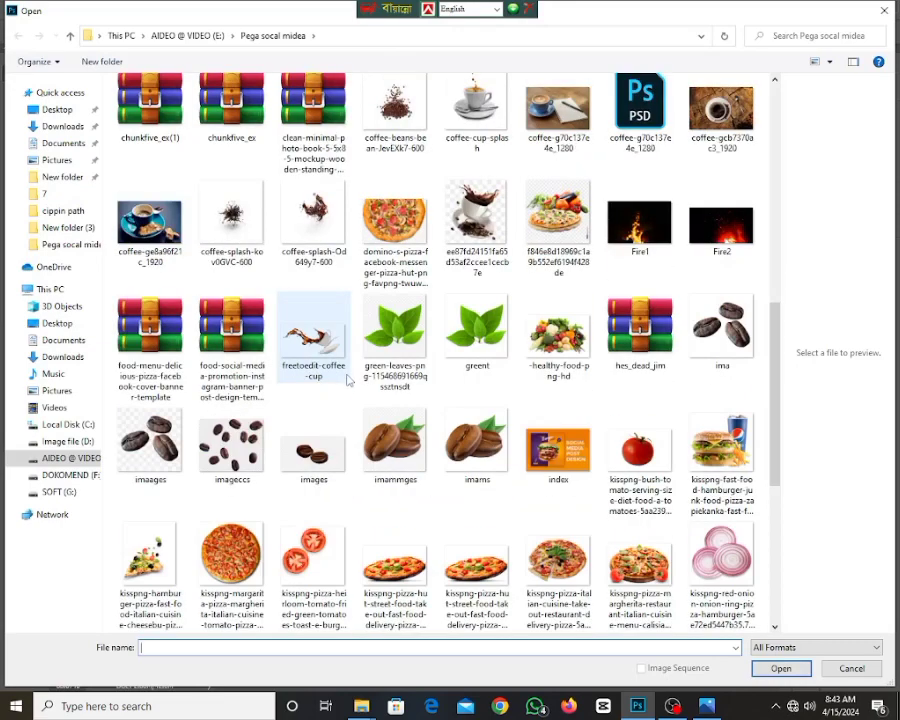
pyautogui.scroll(-5, 348, 380)
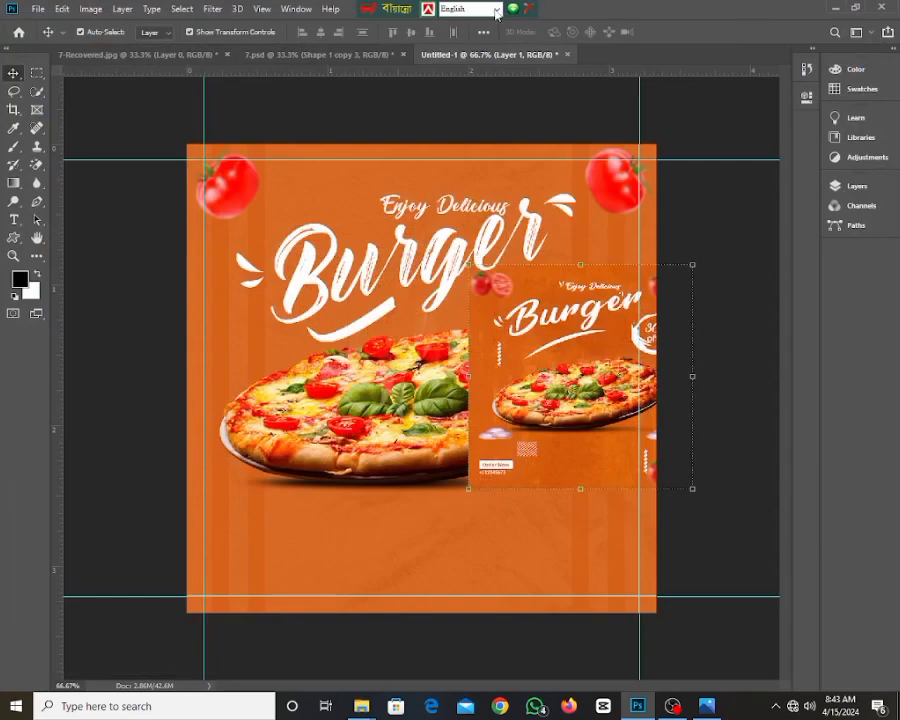
# - Copy the blurred onion slices from 7.psd into the new poster, below the pizza's left side
pyautogui.click(330, 55)
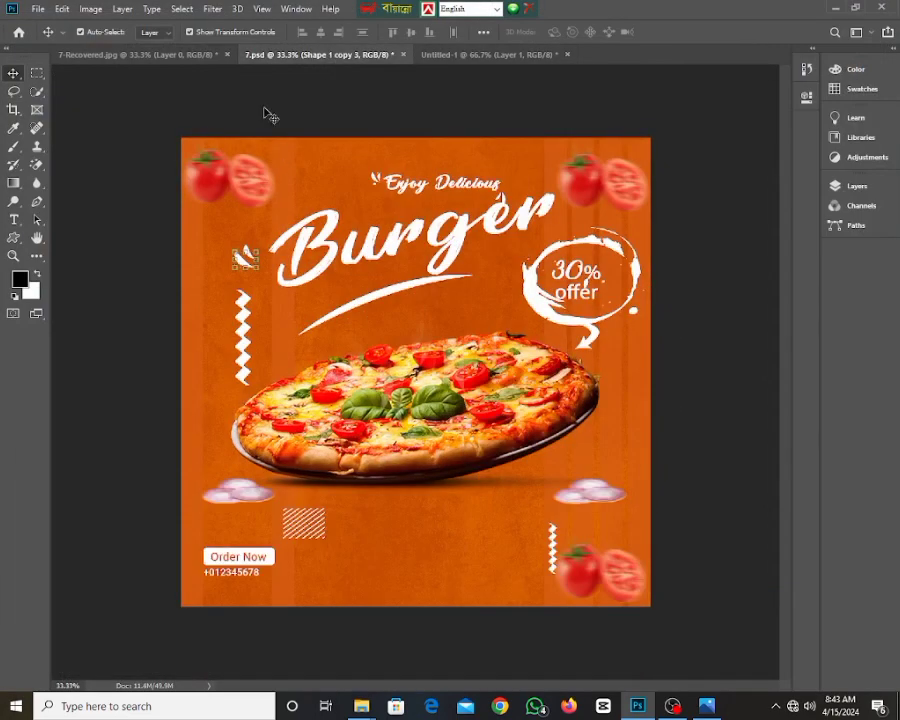
pyautogui.moveTo(220, 510); pyautogui.dragTo(294, 515)
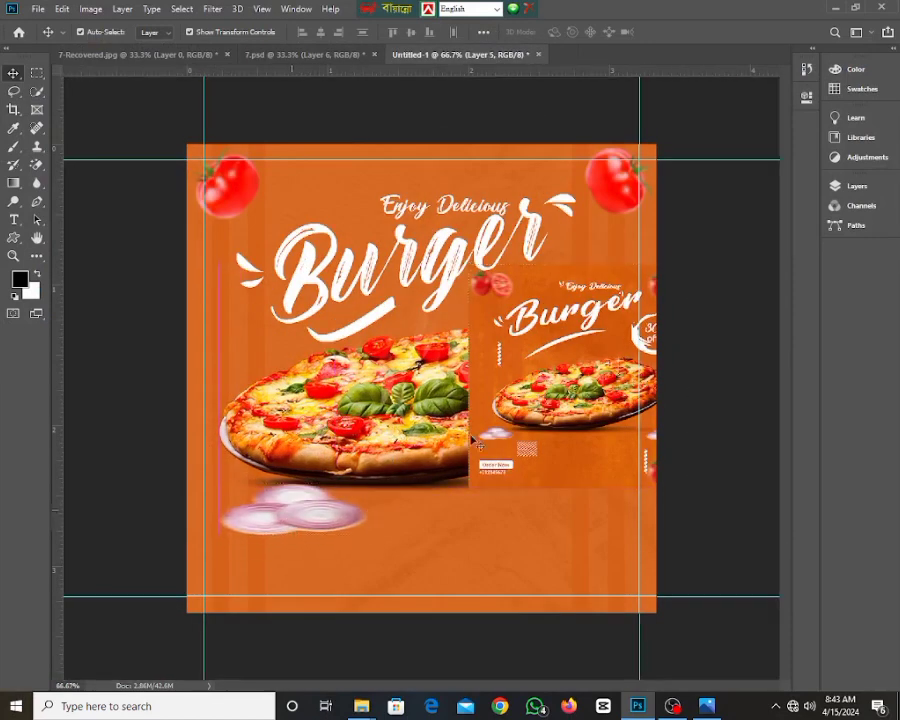
pyautogui.click(525, 345)
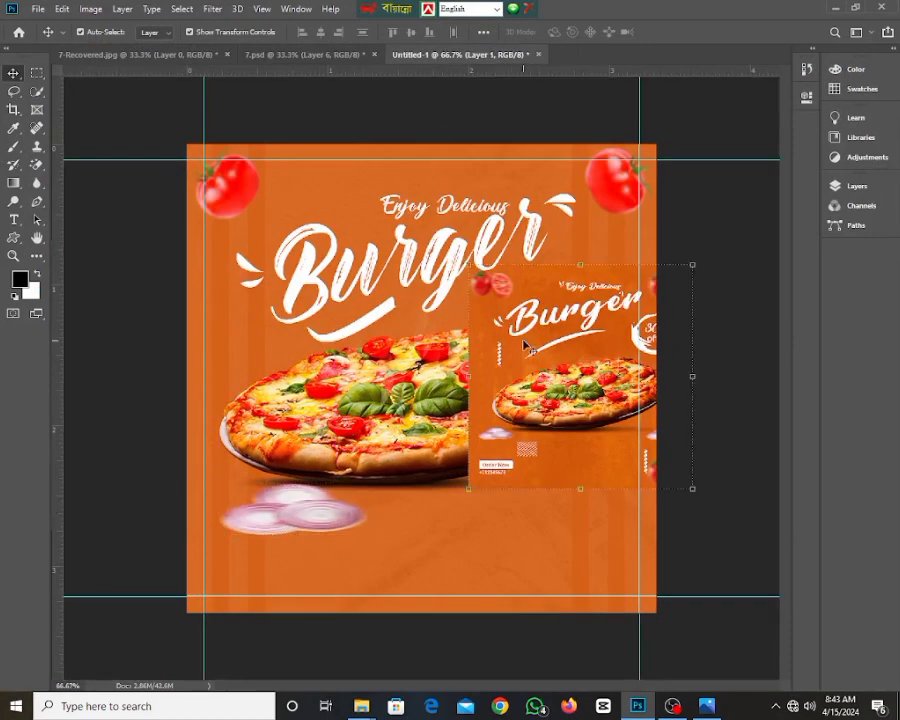
# - Hide the reference poster image layer to uncover the pizza
pyautogui.click(855, 186)
pyautogui.click(321, 526)
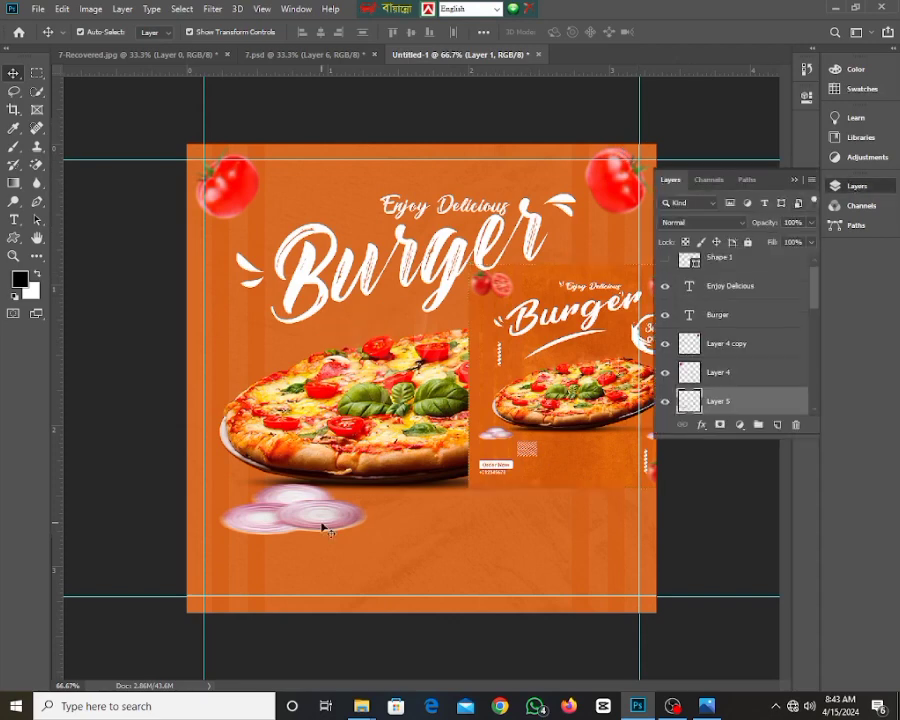
pyautogui.scroll(1, 726, 357)
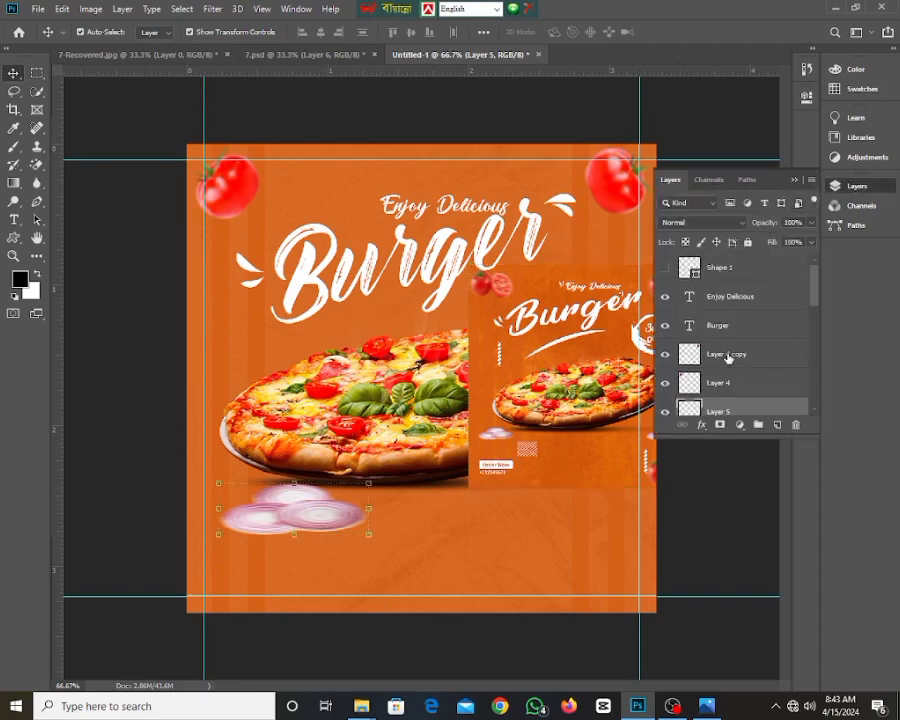
pyautogui.scroll(-3, 728, 357)
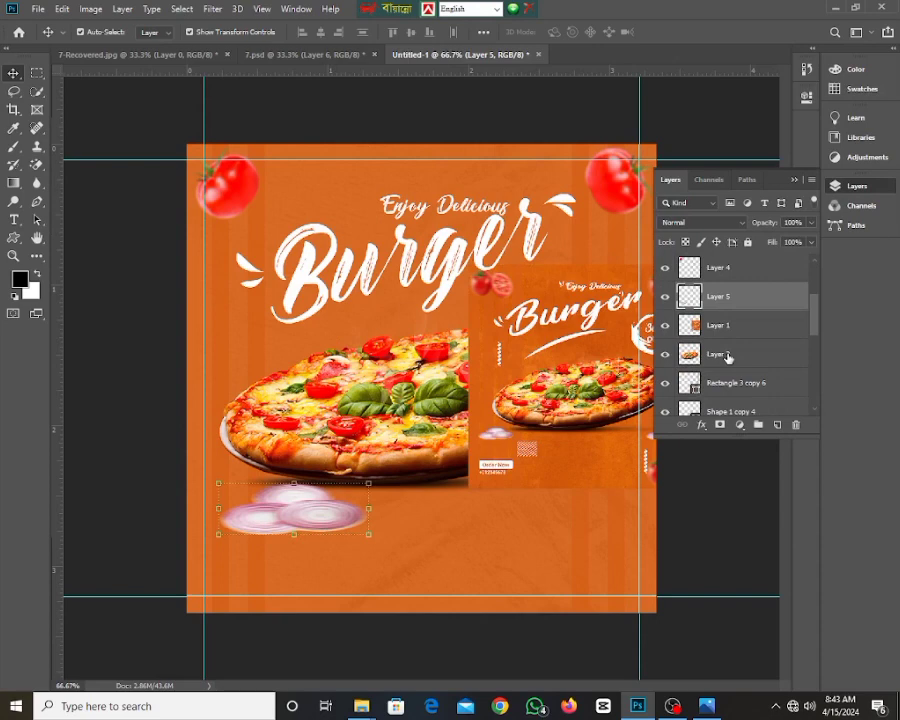
pyautogui.click(665, 326)
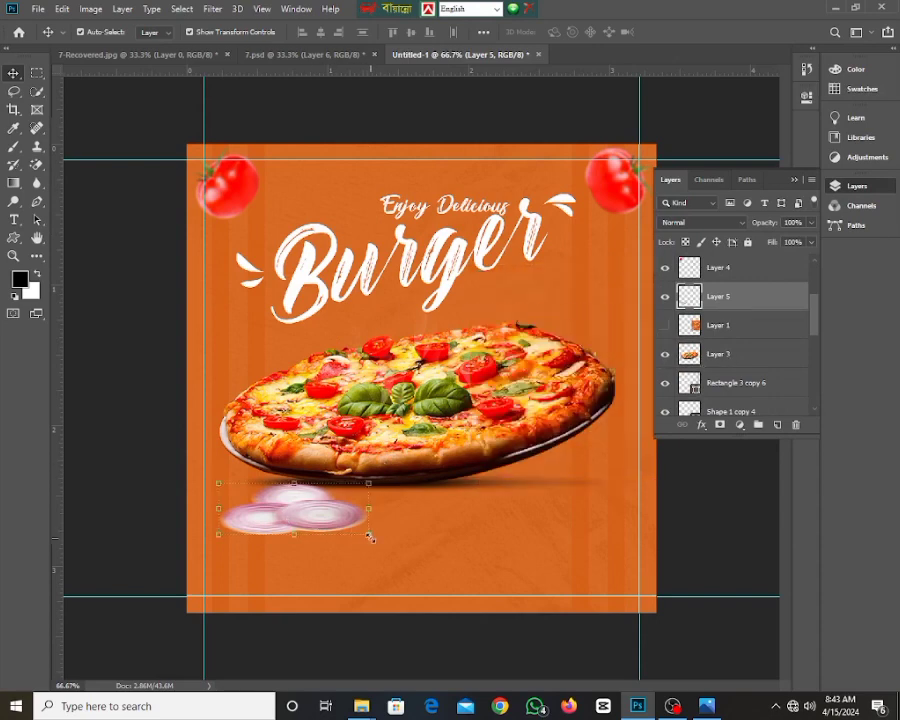
# - Scale the onion slices down to about half size and place a duplicate below the pizza's right side
pyautogui.moveTo(369, 537); pyautogui.dragTo(540, 502)
pyautogui.click(676, 32)
# - Move the pizza image slightly to the right so it sits between the two vertical guides
pyautogui.moveTo(372, 412); pyautogui.dragTo(394, 386)
pyautogui.click(271, 507)
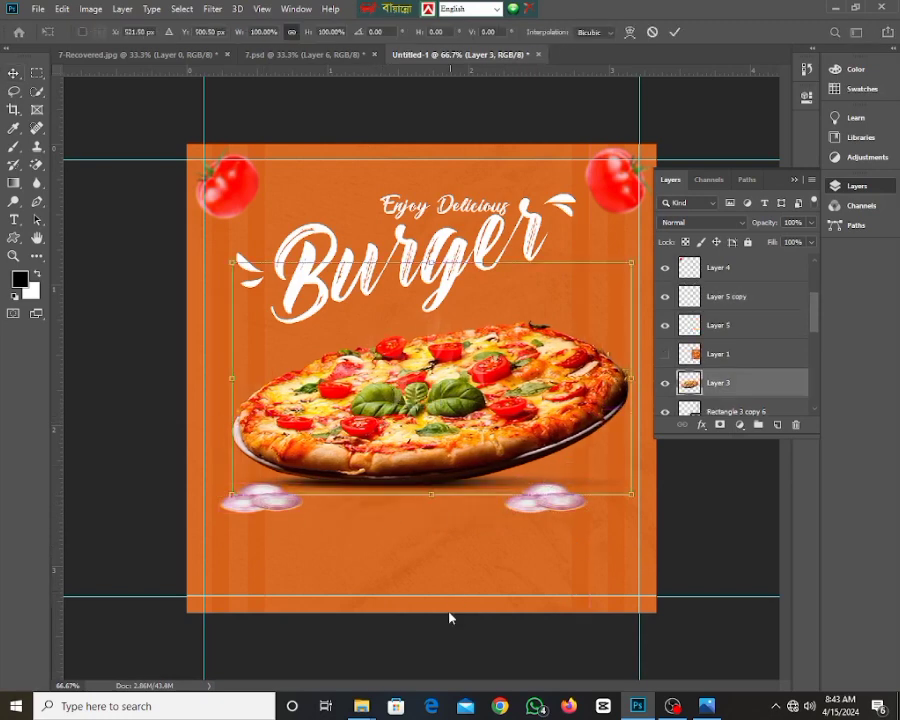
pyautogui.click(425, 648)
pyautogui.click(421, 648)
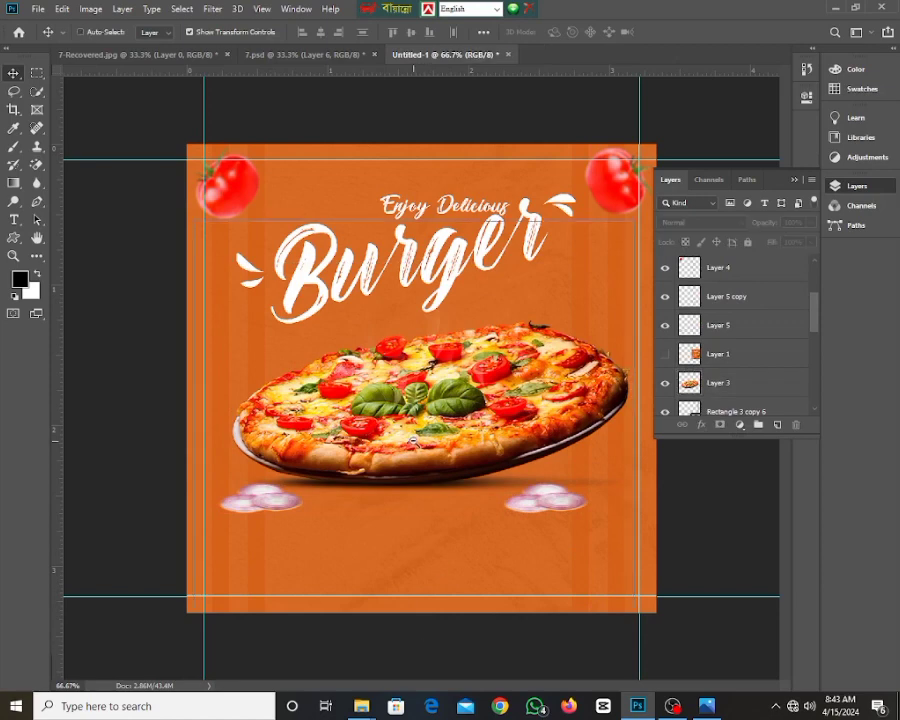
# - Copy the white diagonal-stripe shape from 7.psd into the new poster's bottom-right corner and scale it to about 51% wide and 55% high
pyautogui.hotkey('ctrl', '-')
pyautogui.click(110, 54)
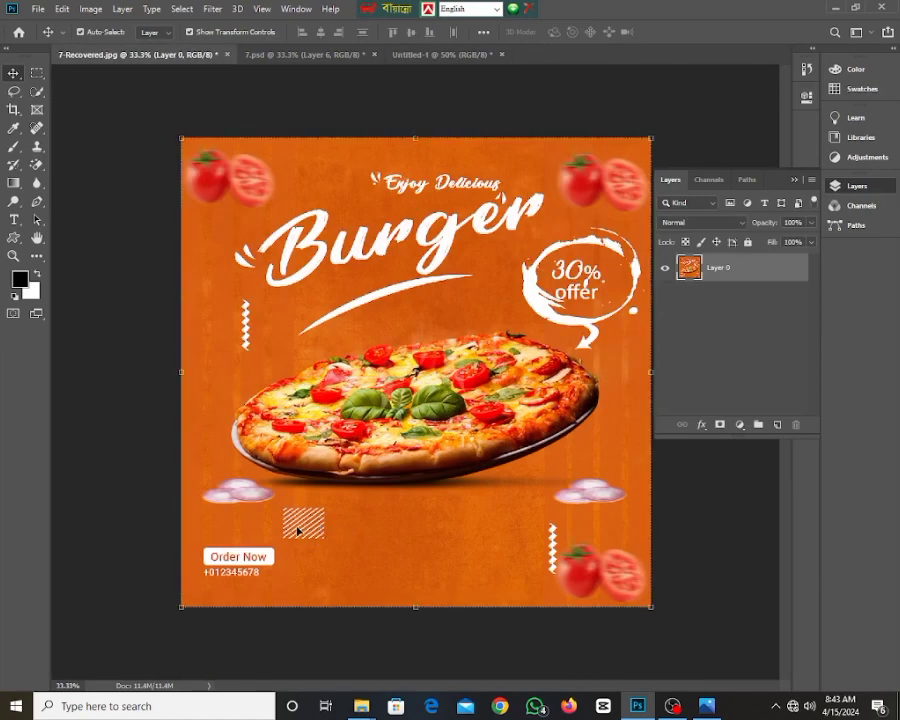
pyautogui.moveTo(298, 530)
pyautogui.mouseDown()
pyautogui.moveTo(328, 528)
pyautogui.moveTo(290, 530)
pyautogui.mouseUp()
pyautogui.click(264, 54)
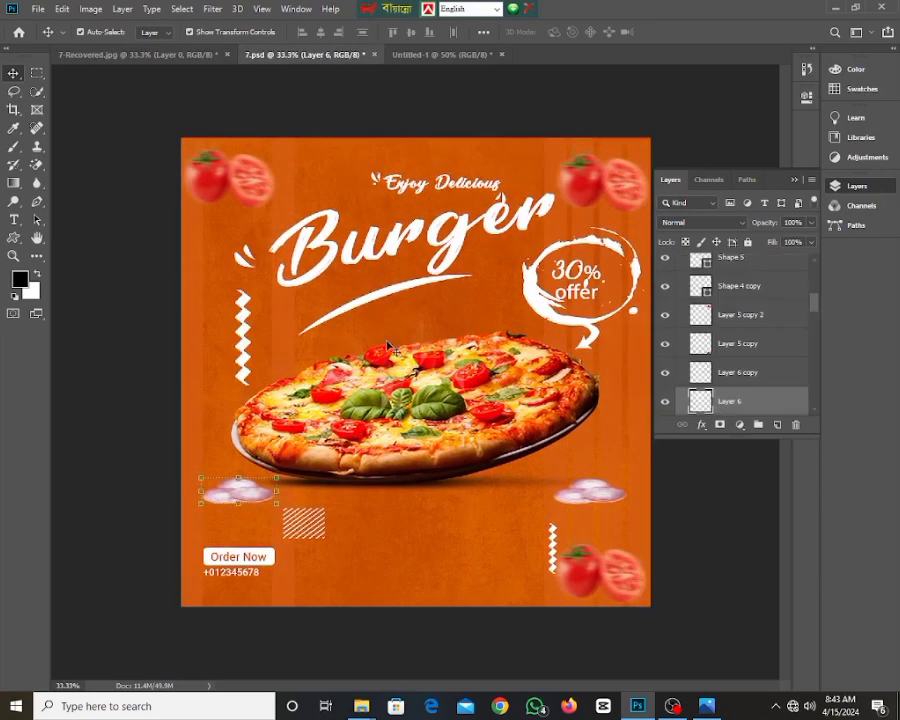
pyautogui.click(305, 527)
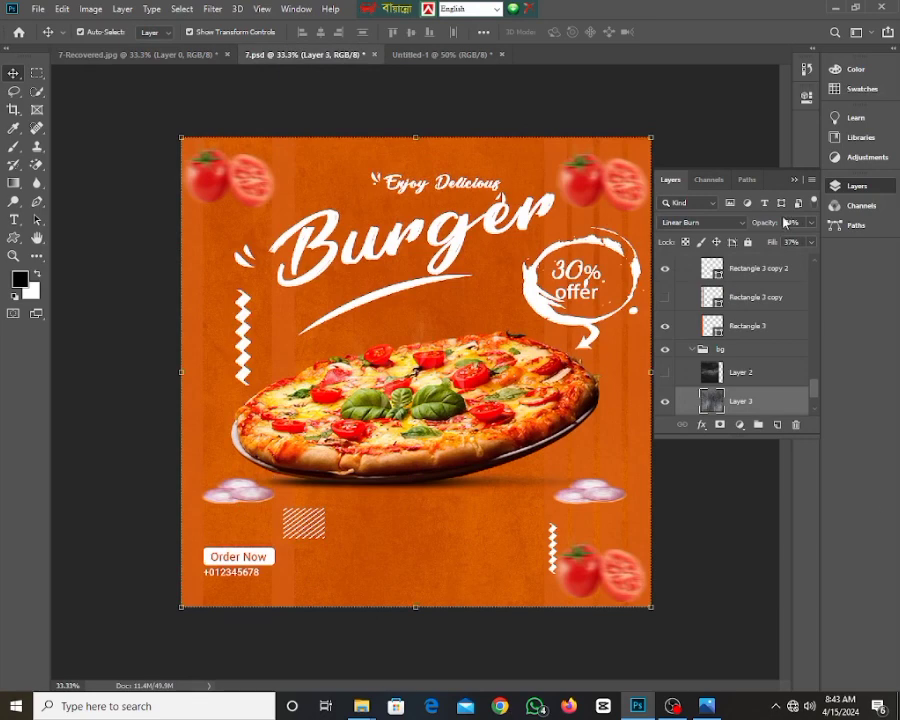
pyautogui.scroll(-1, 723, 374)
pyautogui.click(690, 313)
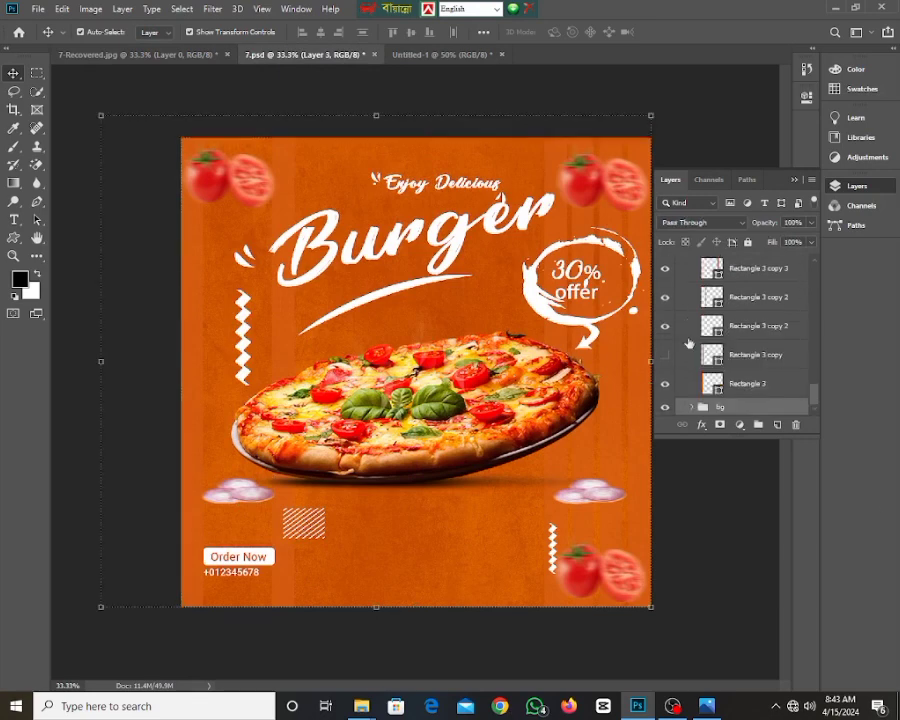
pyautogui.click(285, 531)
pyautogui.click(281, 556)
pyautogui.click(304, 528)
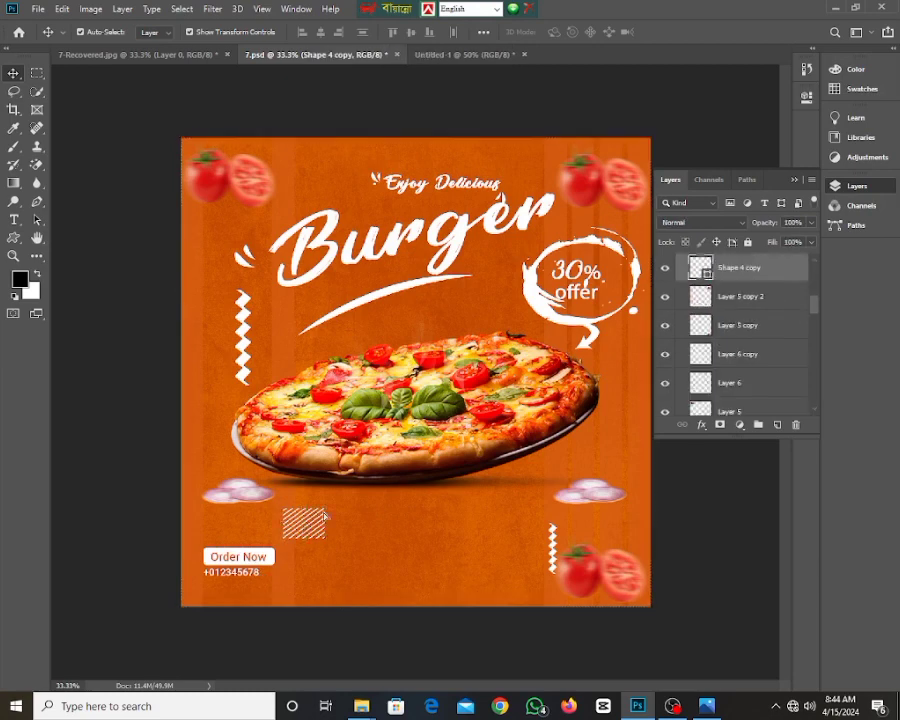
pyautogui.moveTo(323, 517); pyautogui.dragTo(547, 507)
pyautogui.hotkey('ctrl', 't')
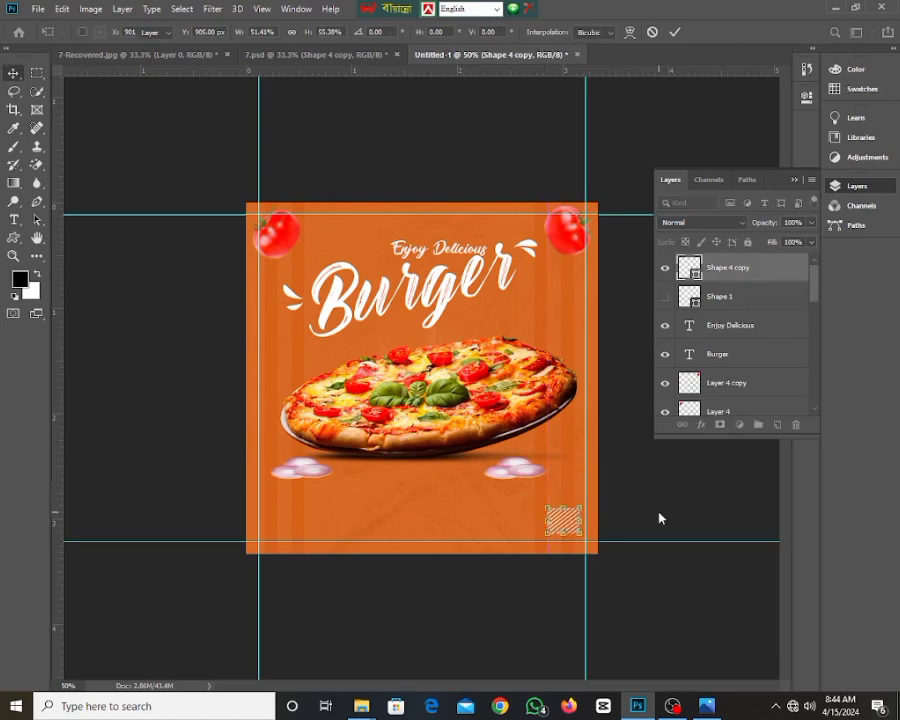
pyautogui.press('Return')
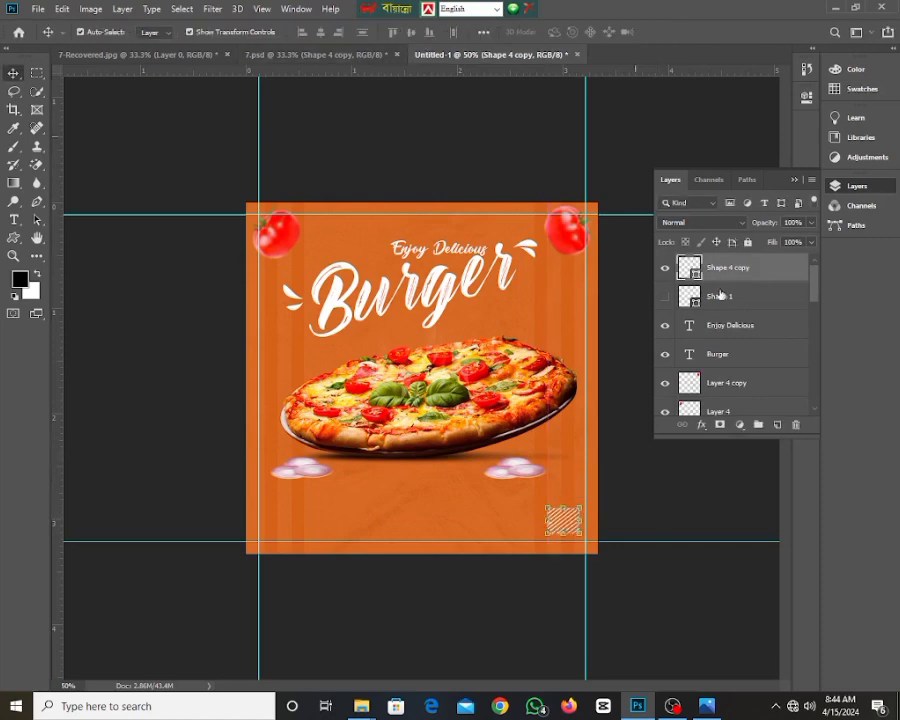
# - Copy the "Order Now" text from 7.psd into the new poster, near the bottom-left below the onions
pyautogui.click(287, 55)
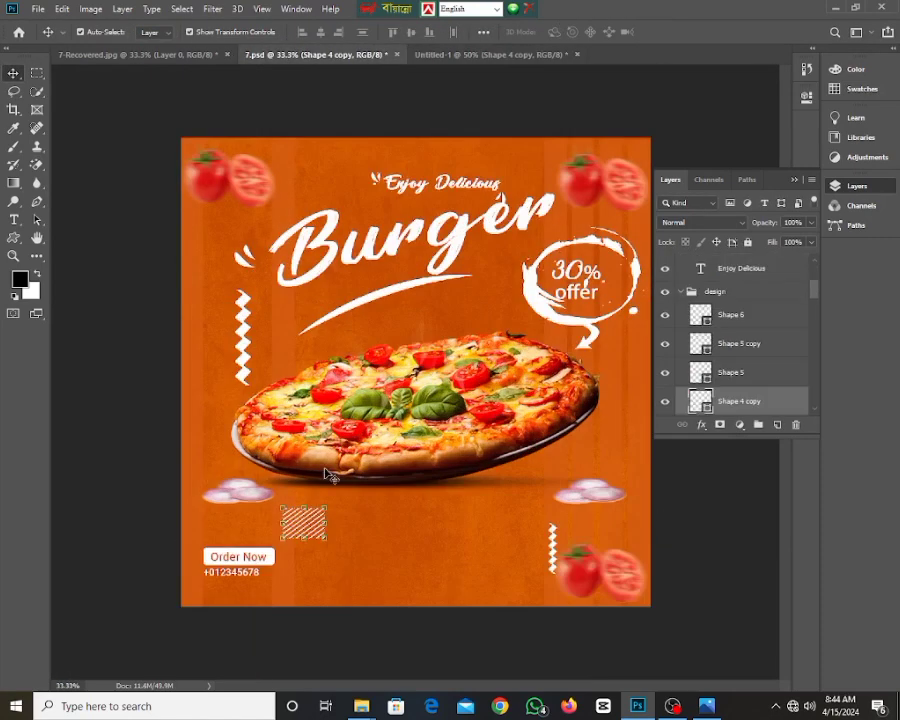
pyautogui.click(238, 562)
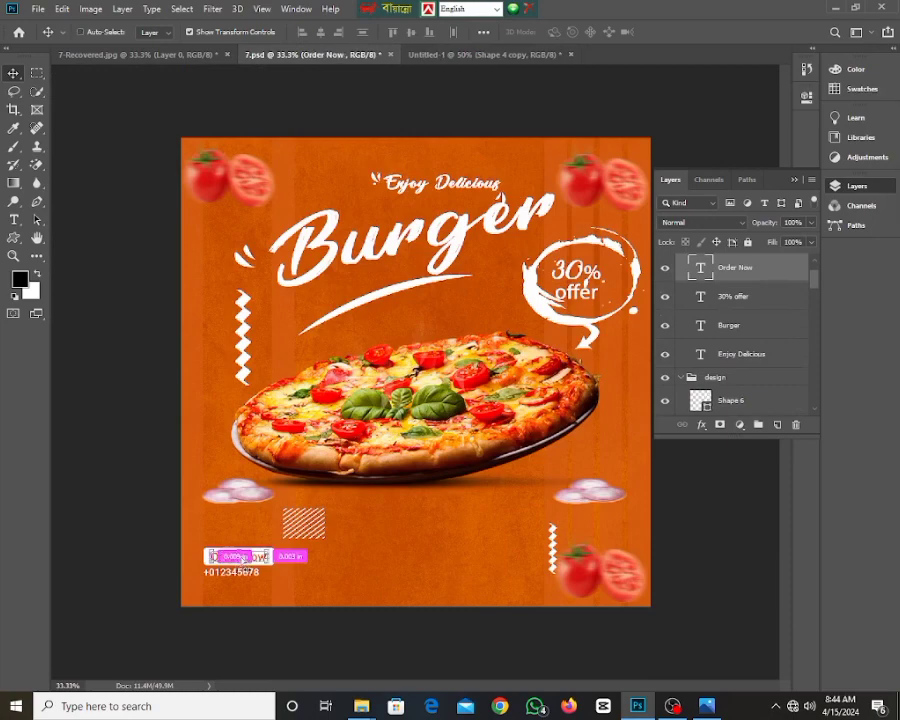
pyautogui.hotkey('ctrl', '+')
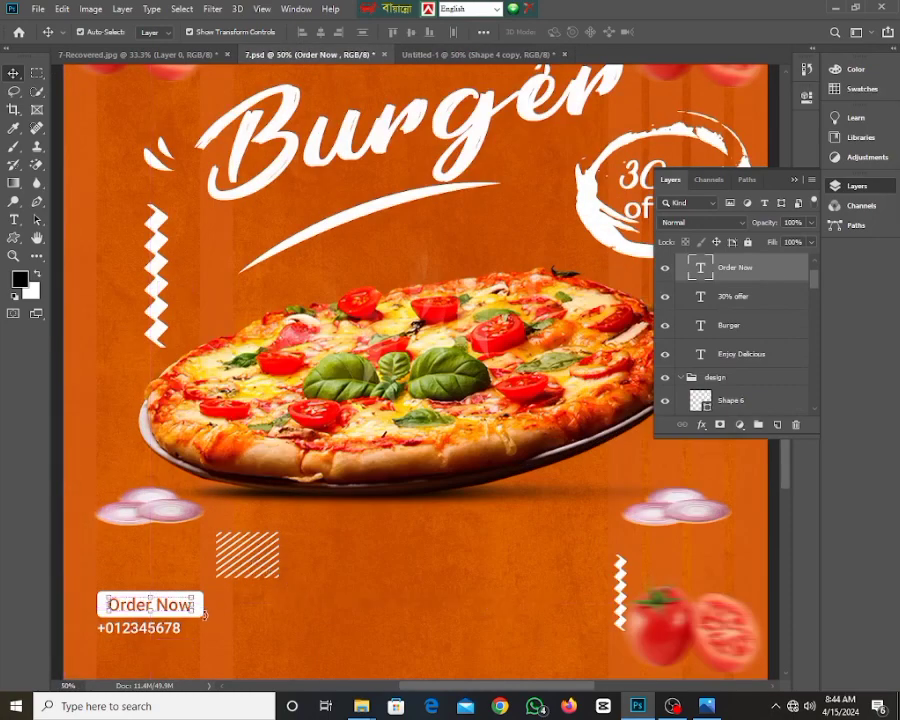
pyautogui.click(209, 656)
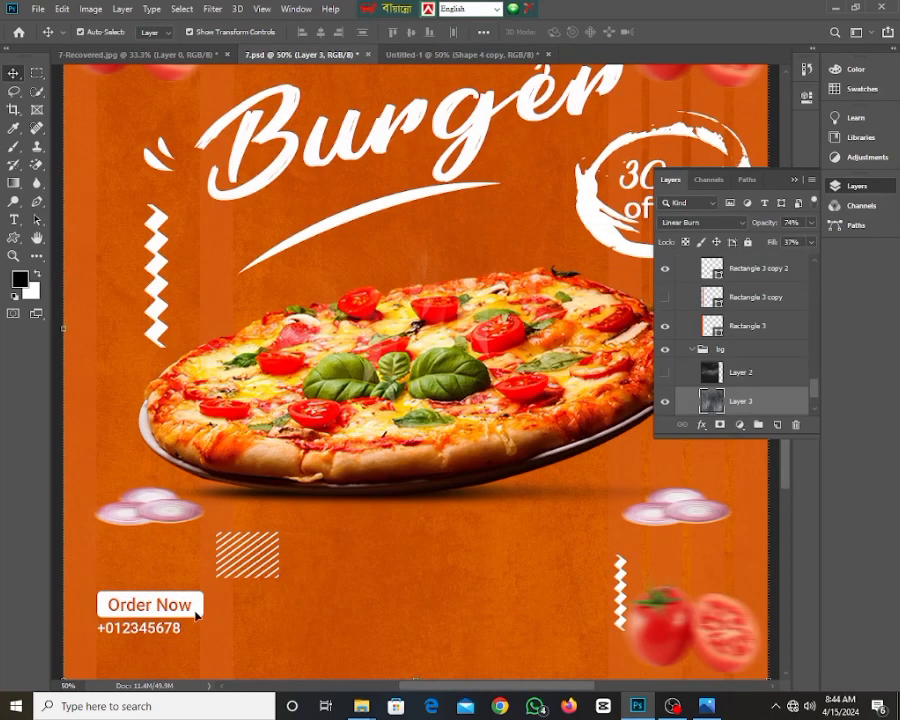
pyautogui.moveTo(196, 616); pyautogui.dragTo(369, 325)
pyautogui.moveTo(329, 533); pyautogui.dragTo(328, 530)
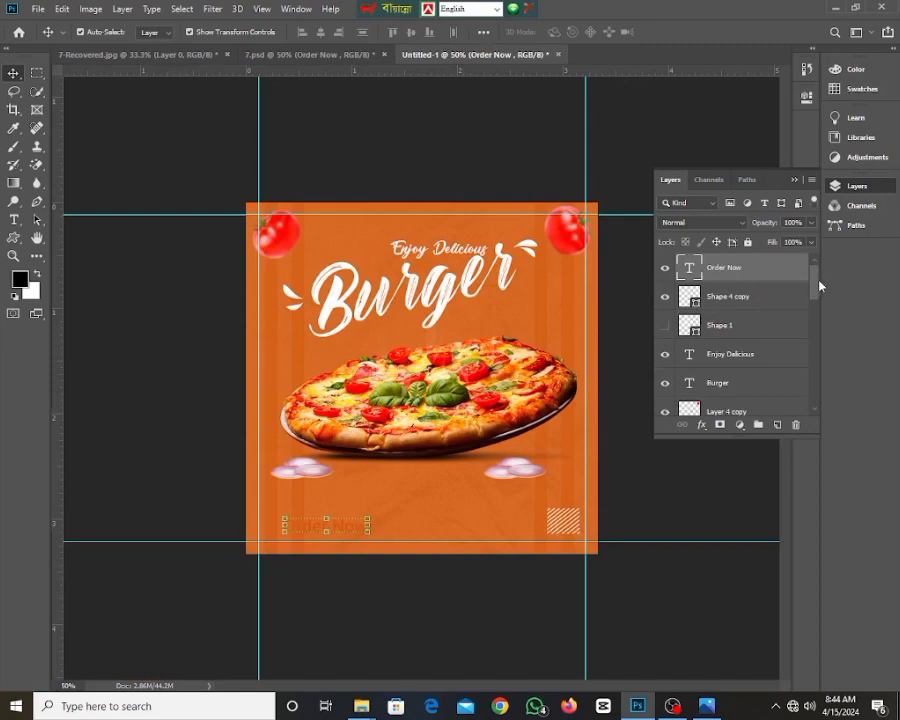
pyautogui.moveTo(812, 290); pyautogui.dragTo(812, 252)
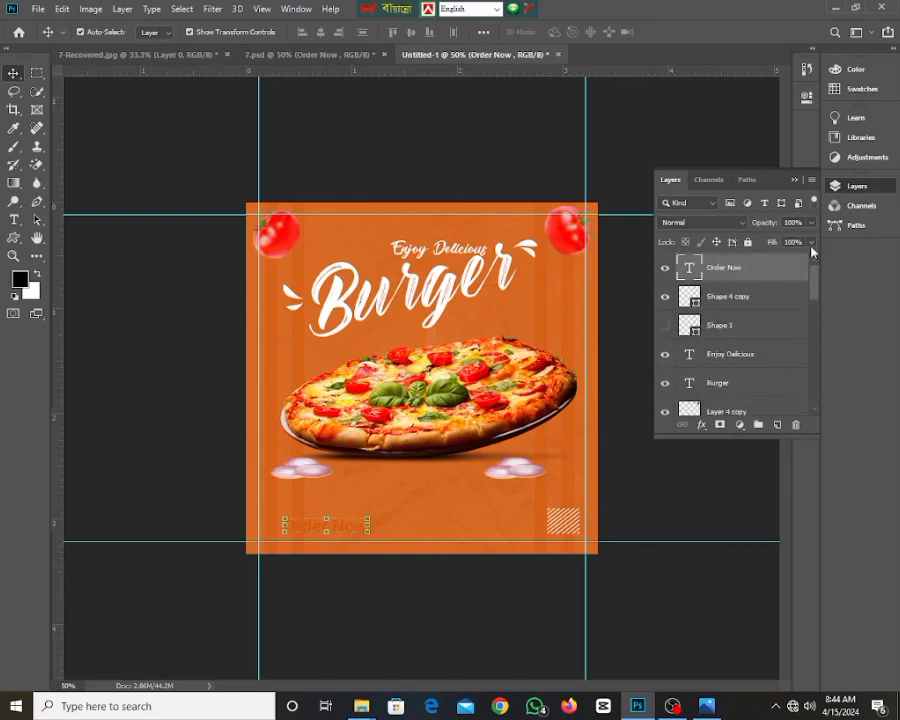
# - Change the "Order Now" text color to white
pyautogui.click(665, 268)
pyautogui.doubleClick(338, 532)
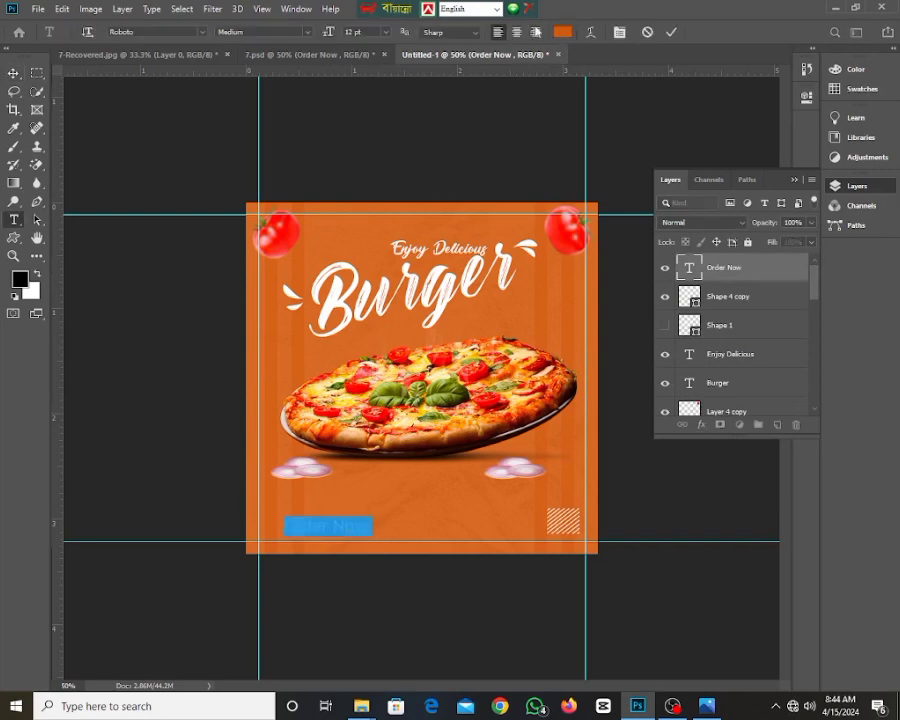
pyautogui.click(567, 35)
pyautogui.moveTo(290, 162); pyautogui.dragTo(255, 157)
pyautogui.click(583, 151)
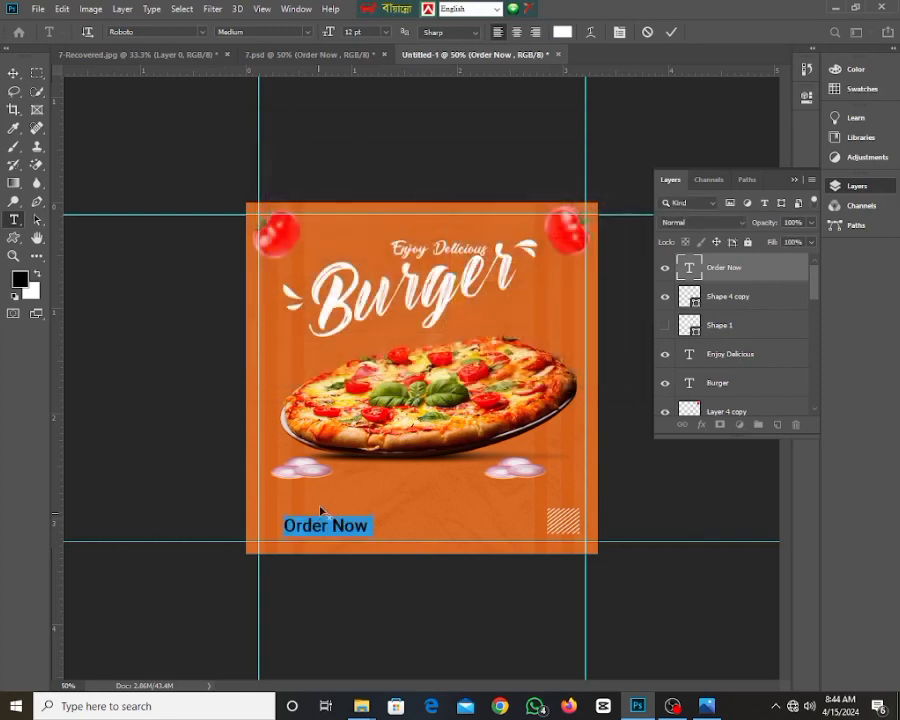
# - Scale the "Order Now" text to about 65% and place it just below and right of the left onions
pyautogui.hotkey('ctrl', '+')
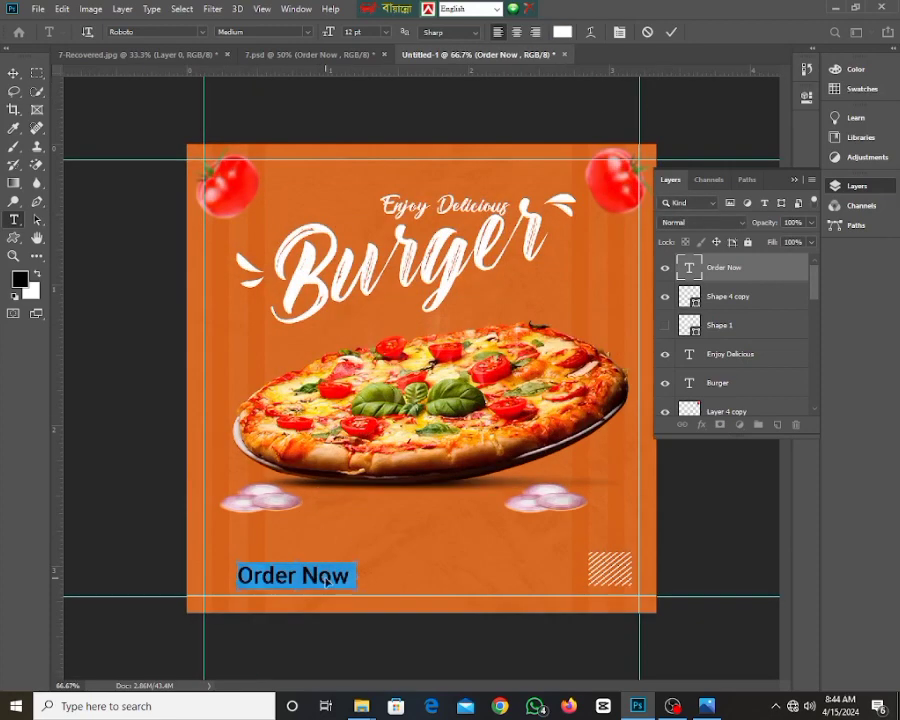
pyautogui.click(16, 75)
pyautogui.moveTo(347, 571); pyautogui.dragTo(303, 556)
pyautogui.hotkey('ctrl', '+')
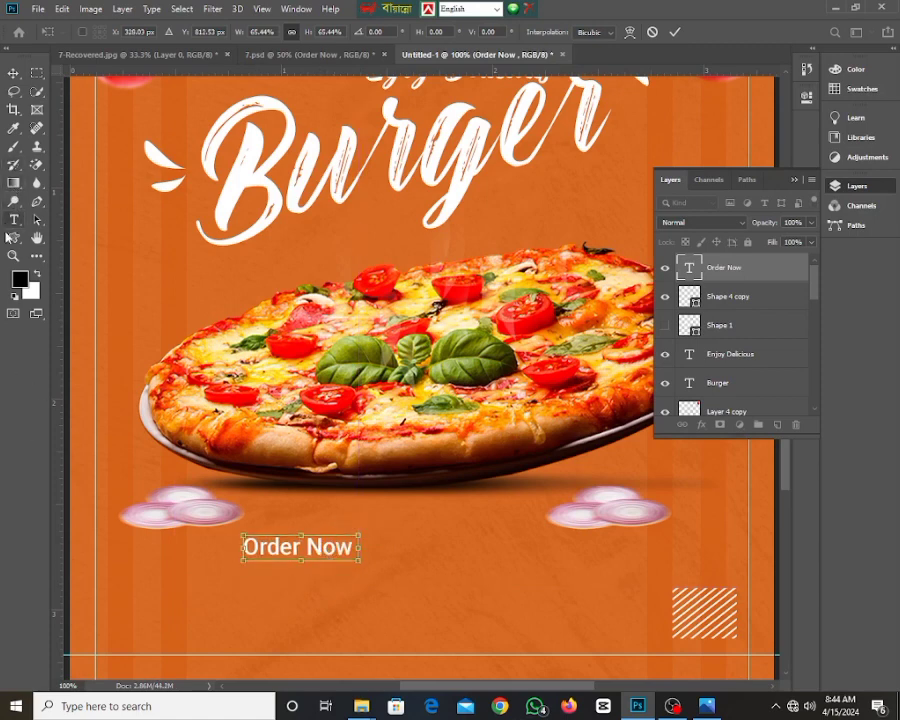
# - Draw a rounded rectangle about 205 by 39 px with 10 px corners at the left guide, near the poster's bottom
pyautogui.click(13, 237)
pyautogui.rightClick(13, 237)
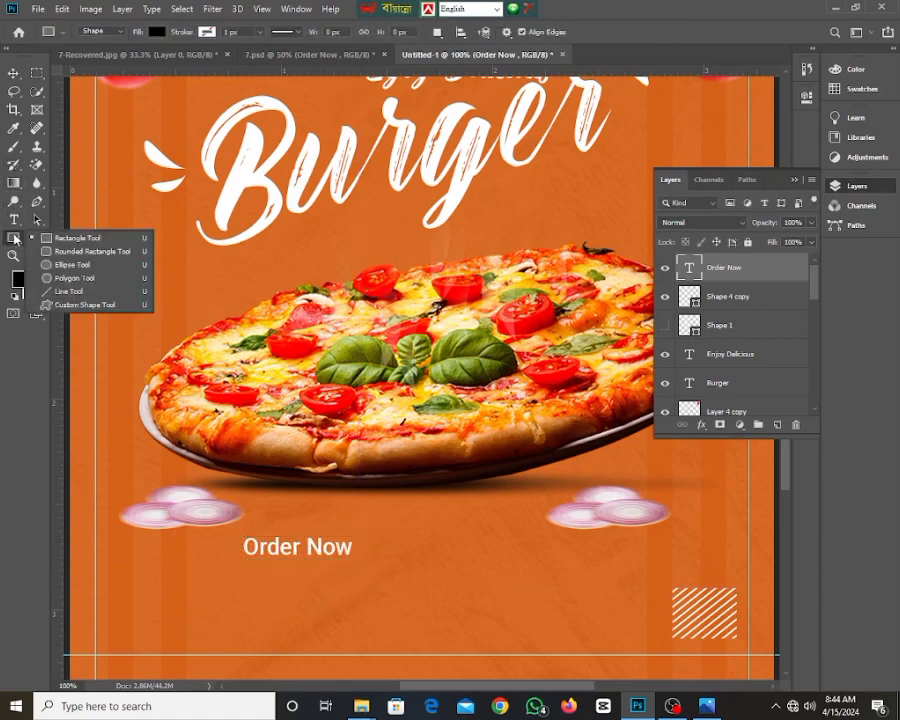
pyautogui.click(85, 251)
pyautogui.moveTo(95, 592); pyautogui.dragTo(238, 619)
pyautogui.moveTo(238, 618); pyautogui.dragTo(239, 618)
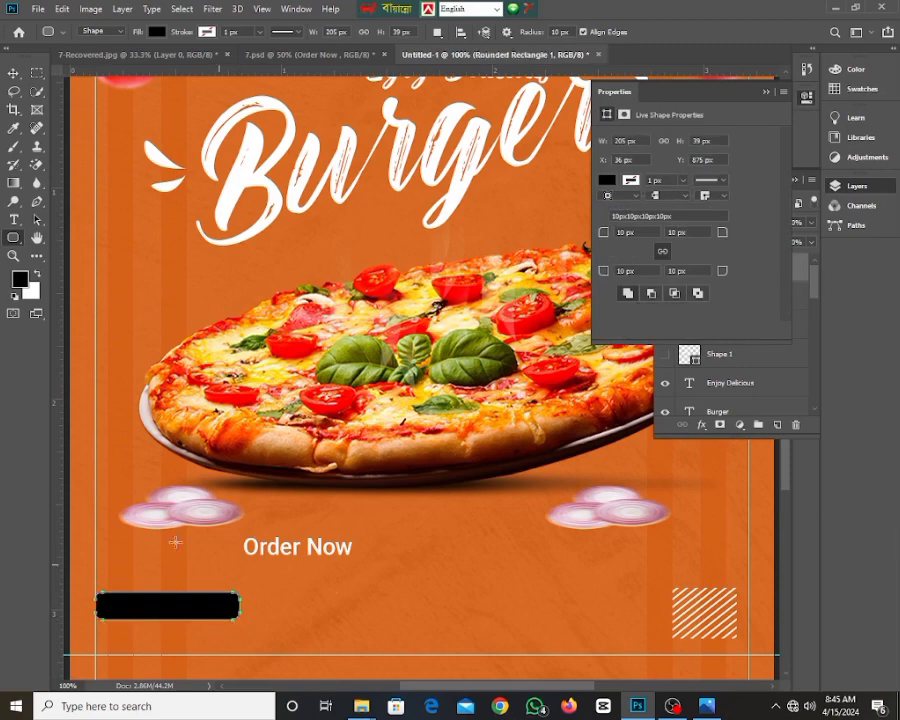
# - Set the rounded rectangle's fill color to ffffff
pyautogui.click(607, 182)
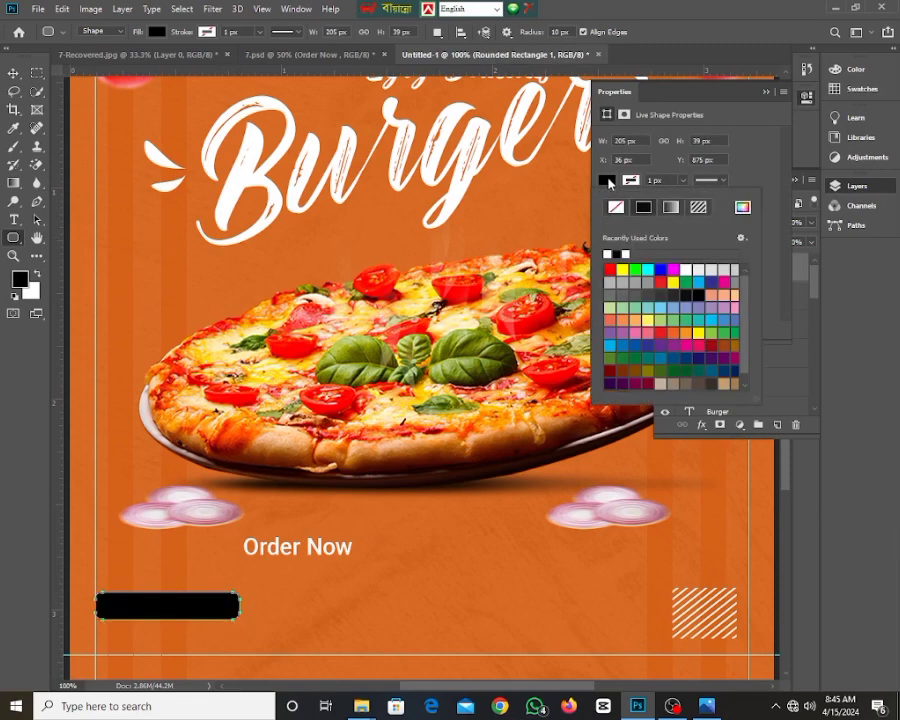
pyautogui.click(807, 113)
pyautogui.click(767, 92)
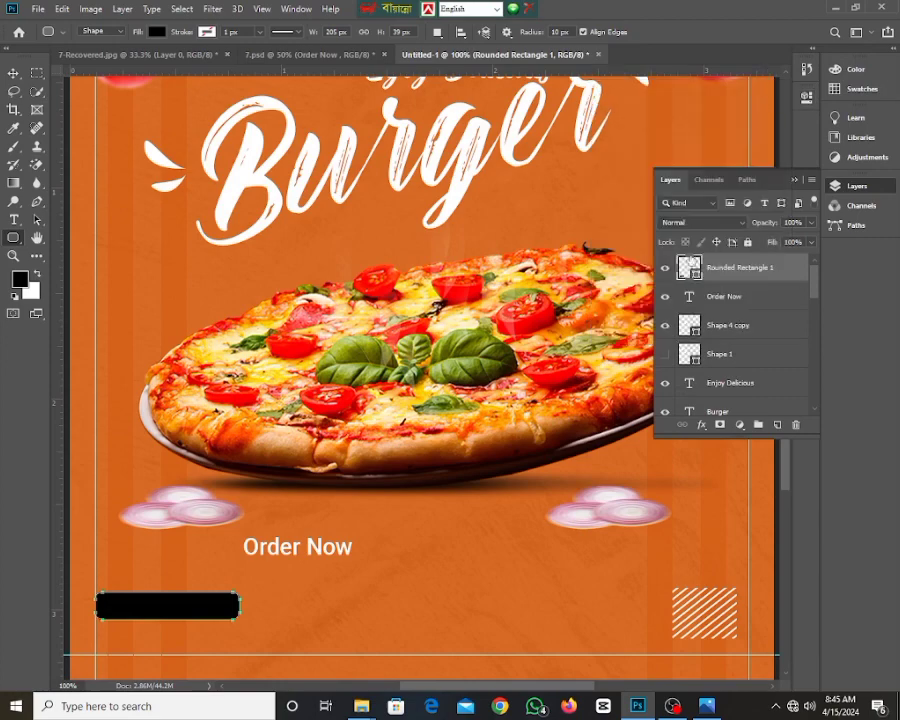
pyautogui.doubleClick(692, 268)
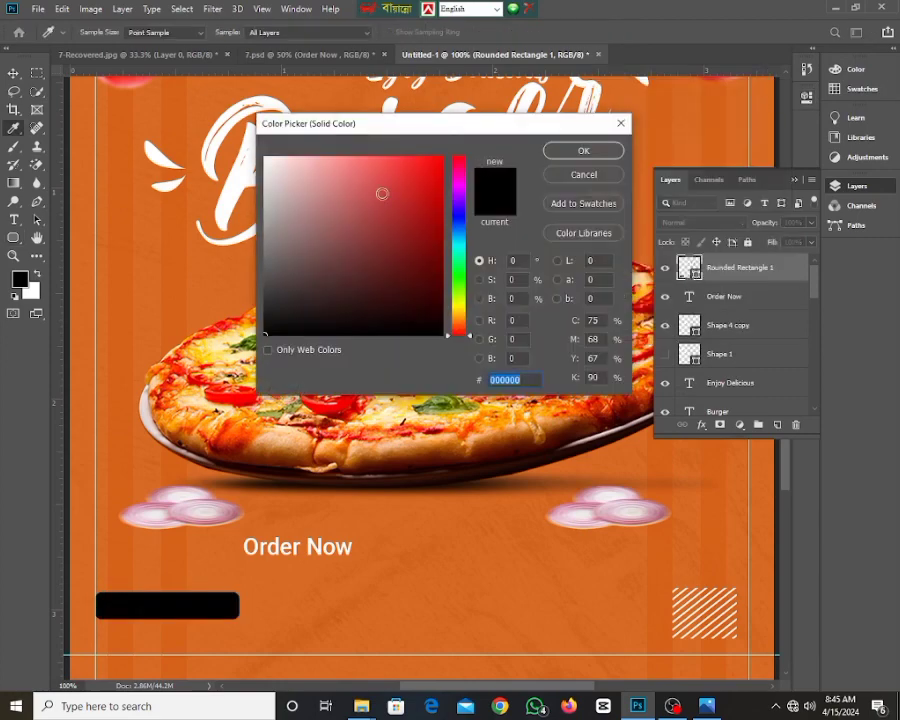
pyautogui.write('ffffff')
pyautogui.click(555, 150)
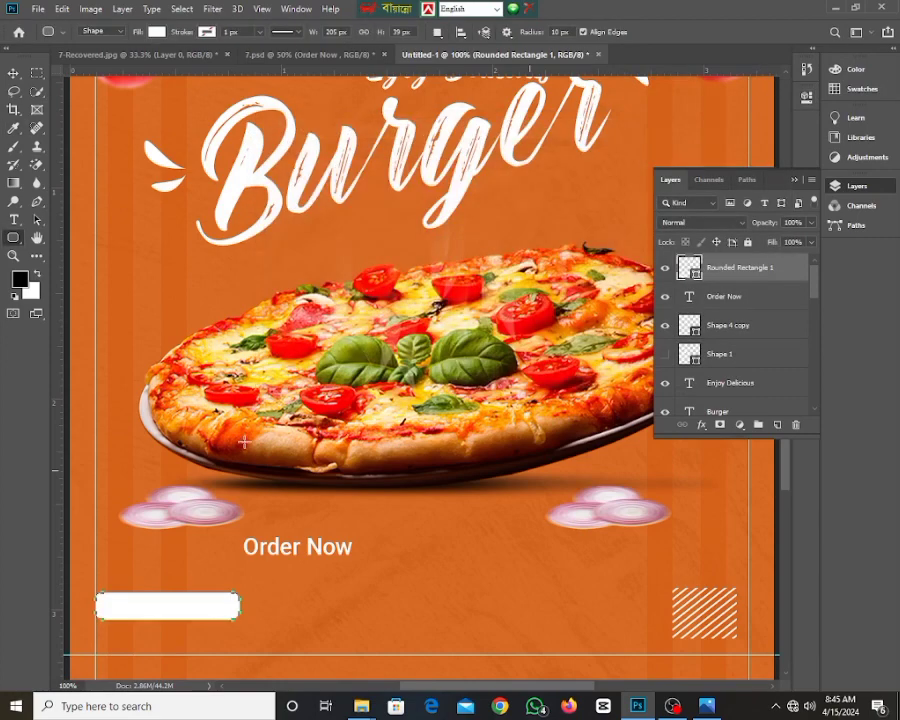
# - Narrow the white rounded rectangle to about 87% of its width, keeping its left edge on the guide
pyautogui.click(14, 73)
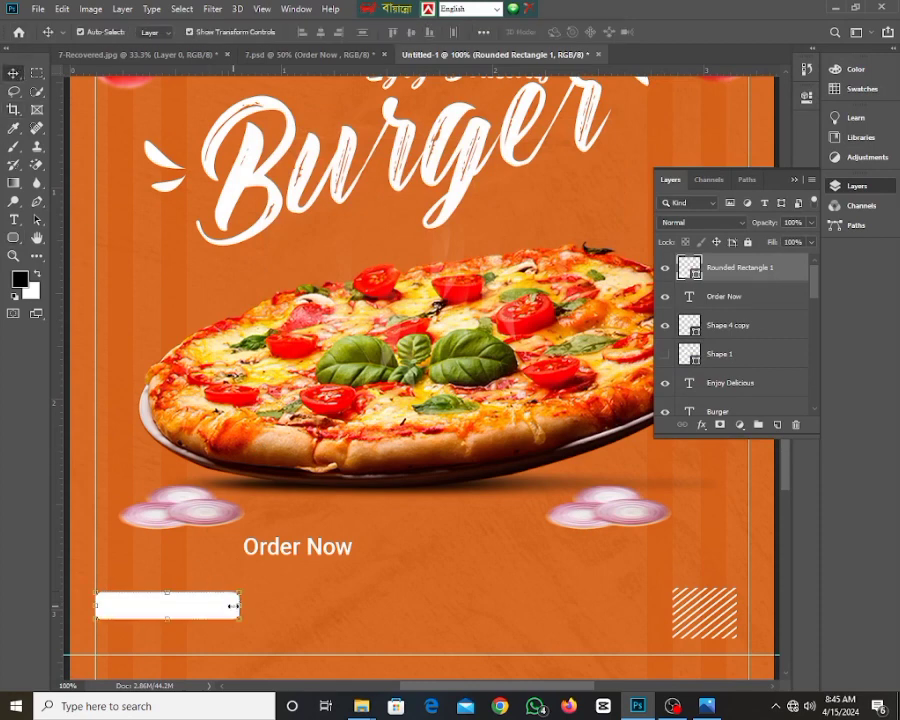
pyautogui.moveTo(233, 605); pyautogui.dragTo(222, 605)
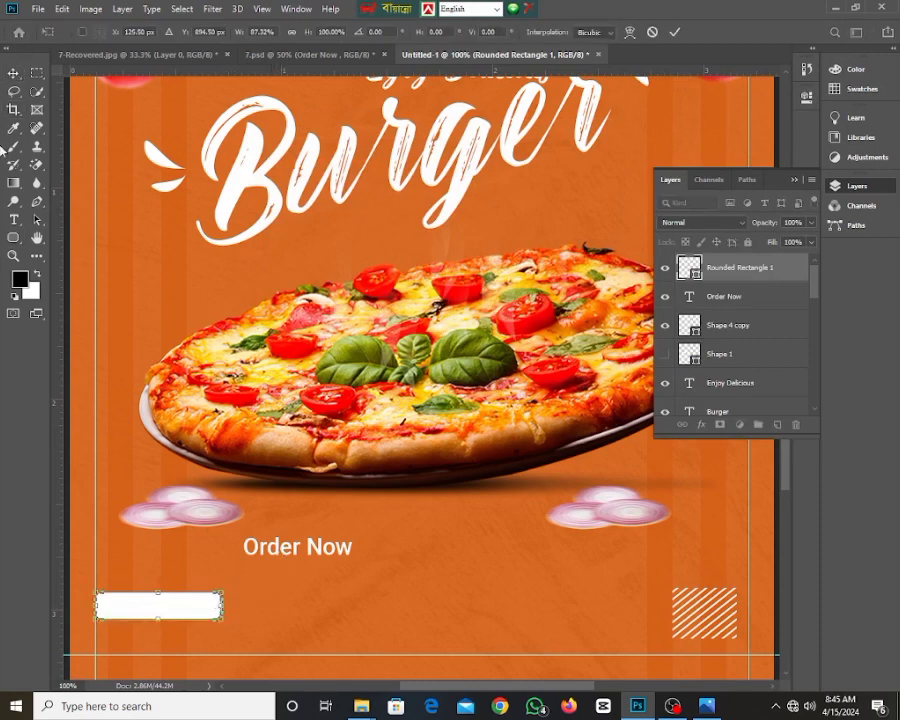
pyautogui.click(342, 573)
# - Set the "Order Now" text color to 313131
pyautogui.click(280, 549)
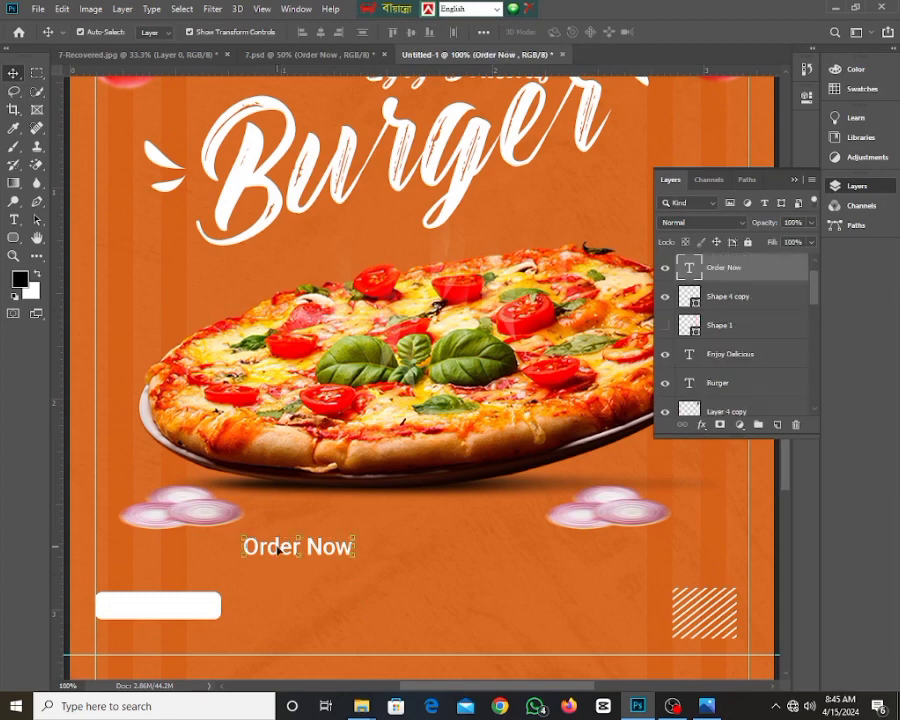
pyautogui.doubleClick(279, 549)
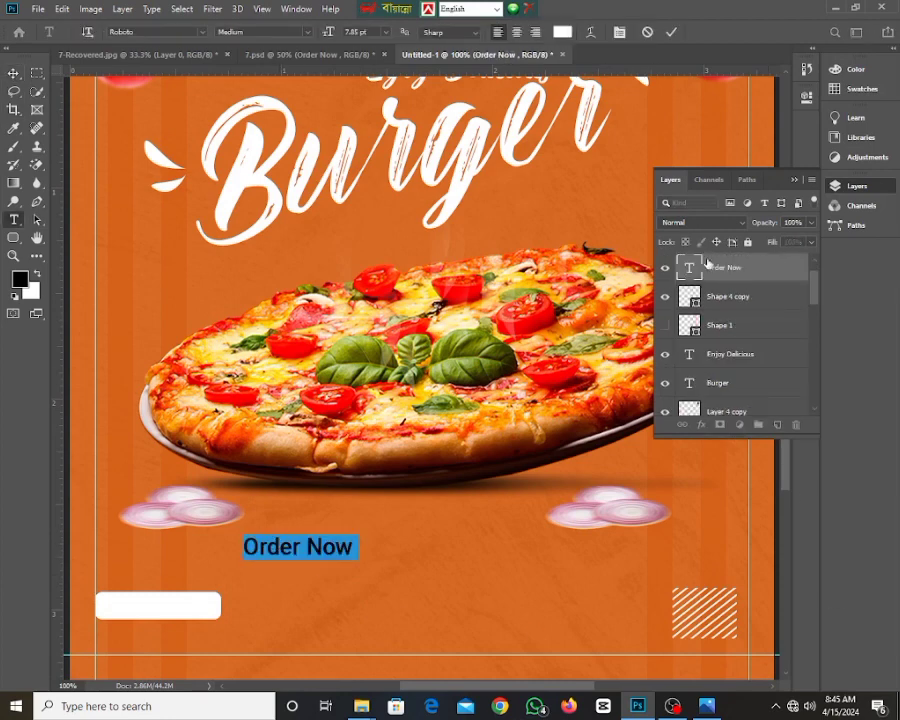
pyautogui.click(566, 37)
pyautogui.write('313131')
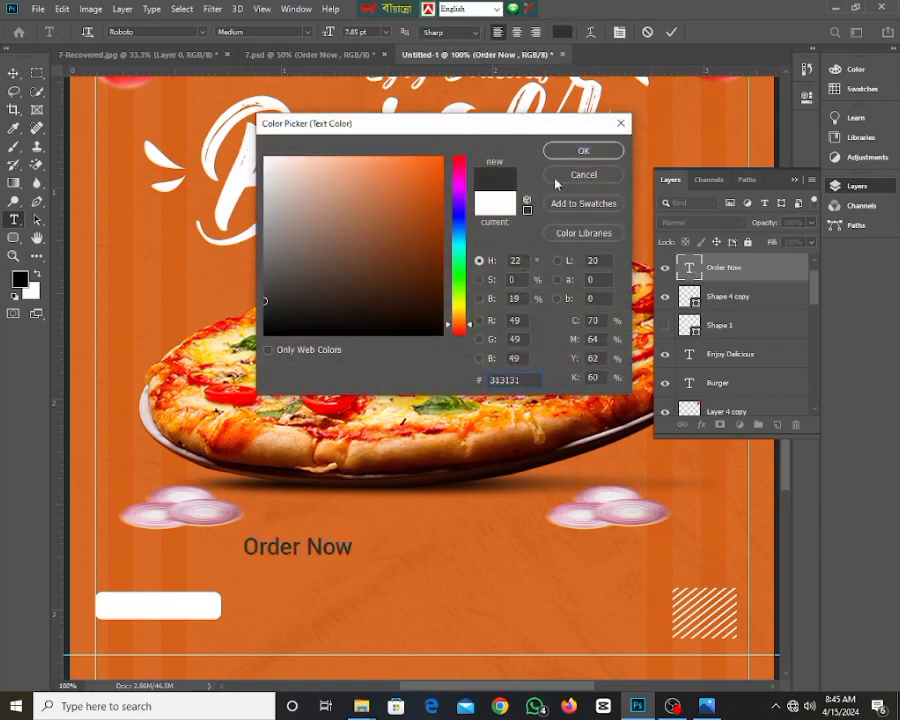
pyautogui.click(583, 150)
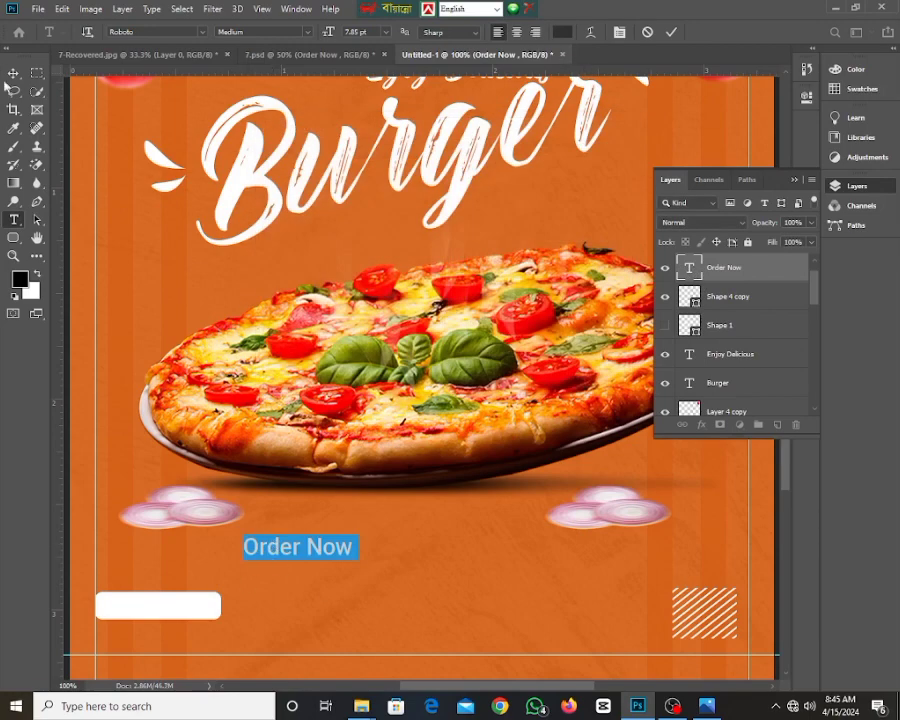
# - Move the "Order Now" text beside the white rounded rectangle and lower its layer beneath Shape 1
pyautogui.click(13, 73)
pyautogui.moveTo(274, 546); pyautogui.dragTo(361, 582)
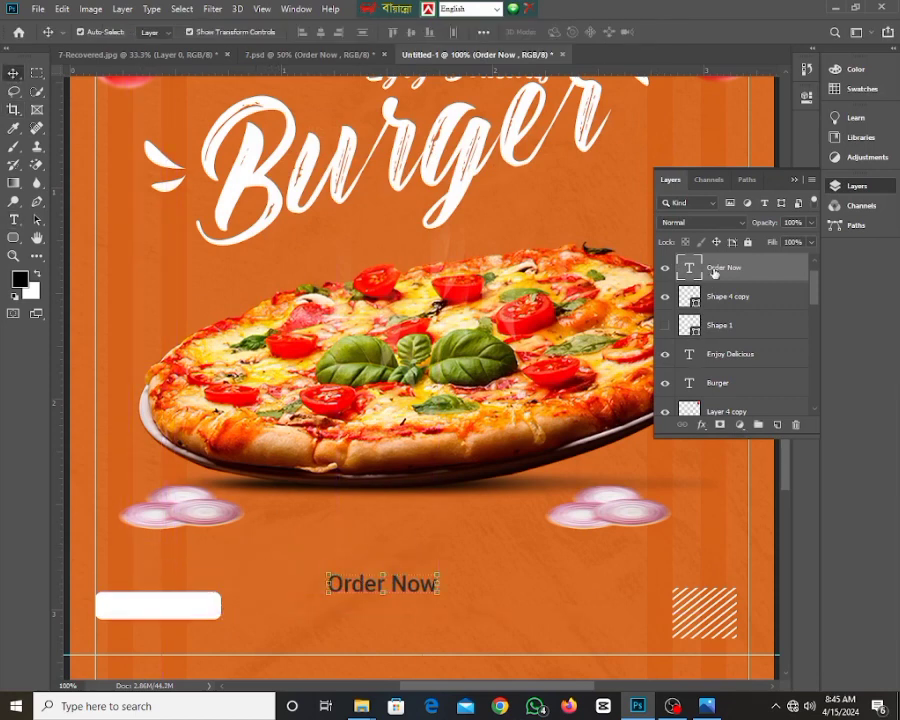
pyautogui.moveTo(714, 272); pyautogui.dragTo(708, 305)
pyautogui.moveTo(352, 583)
pyautogui.mouseDown()
pyautogui.moveTo(129, 620)
pyautogui.moveTo(125, 603)
pyautogui.moveTo(353, 579)
pyautogui.mouseUp()
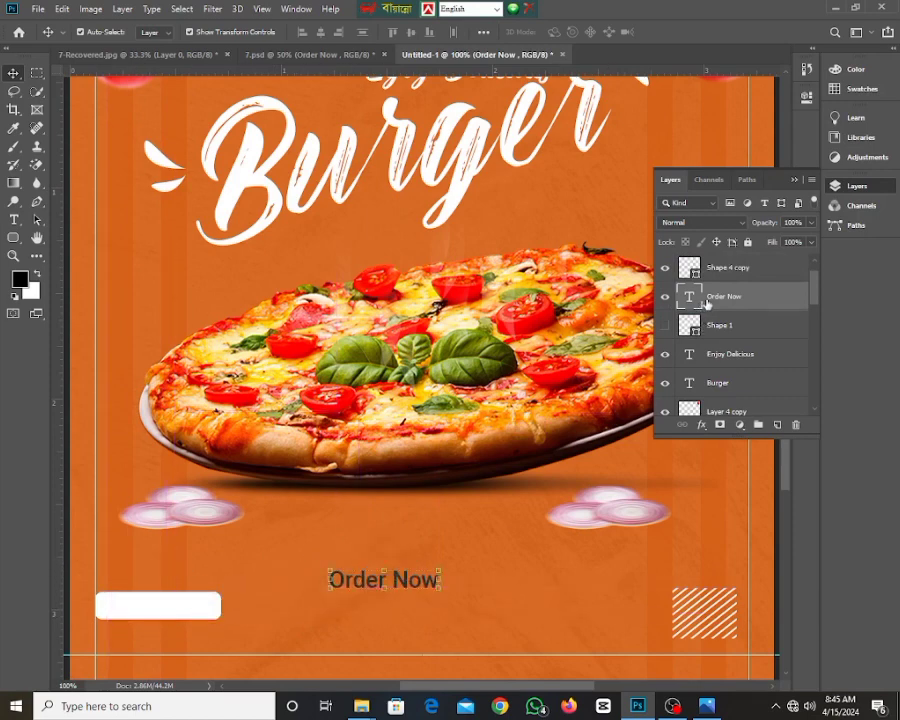
pyautogui.moveTo(707, 303); pyautogui.dragTo(692, 341)
pyautogui.moveTo(360, 590); pyautogui.dragTo(258, 608)
pyautogui.click(185, 612)
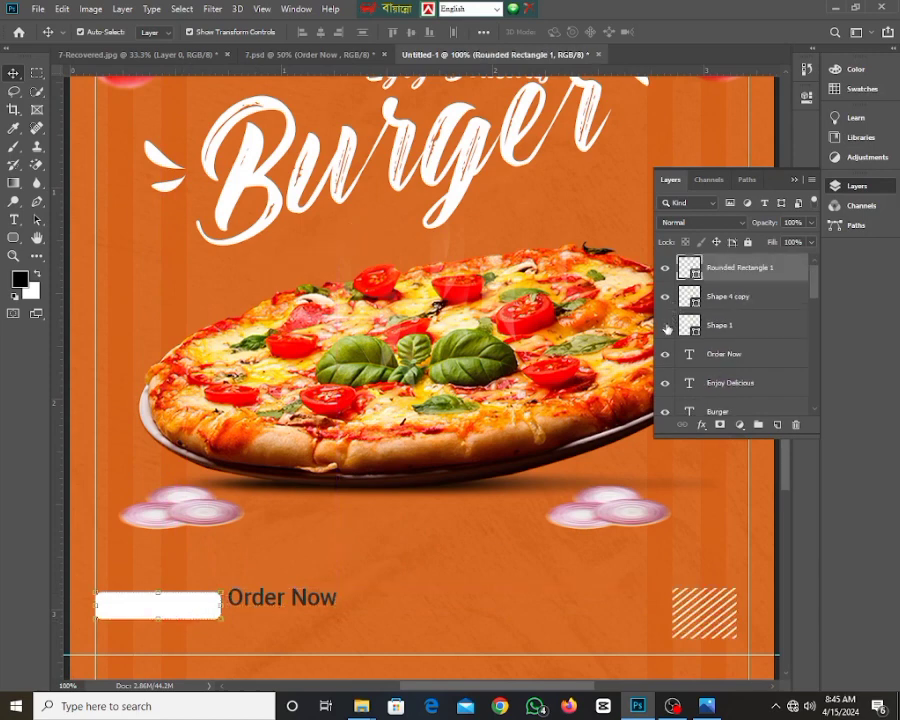
pyautogui.scroll(-5, 802, 299)
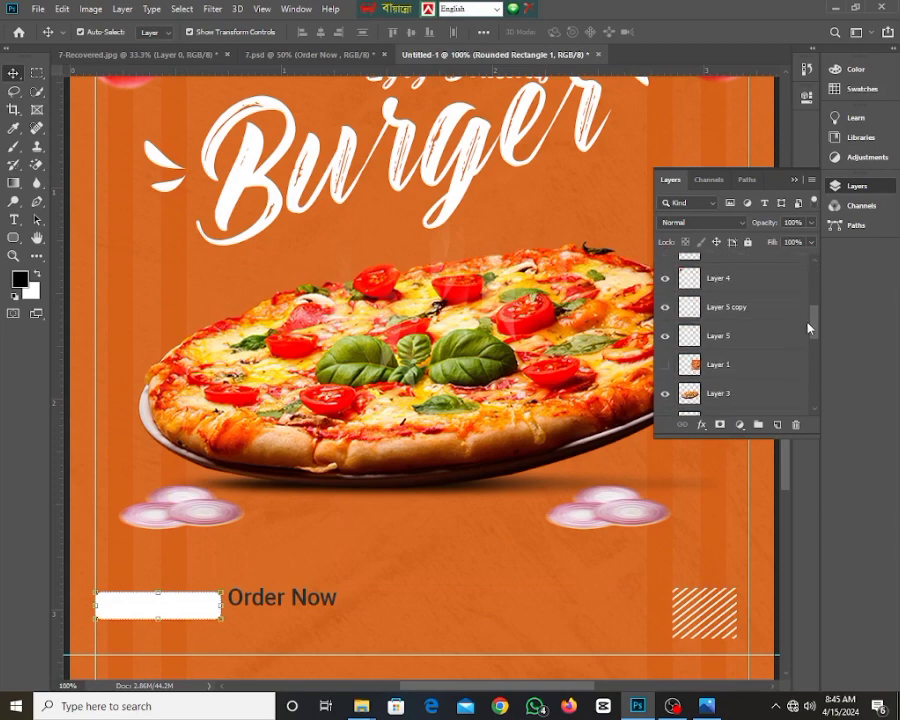
# - Place the "Order Now" text in front of the white rounded rectangle and move both down close to the poster's bottom guide
pyautogui.click(270, 600)
pyautogui.hotkey('ctrl', 'shift', ']')
pyautogui.moveTo(270, 600); pyautogui.dragTo(396, 374)
pyautogui.scroll(1, 145, 578)
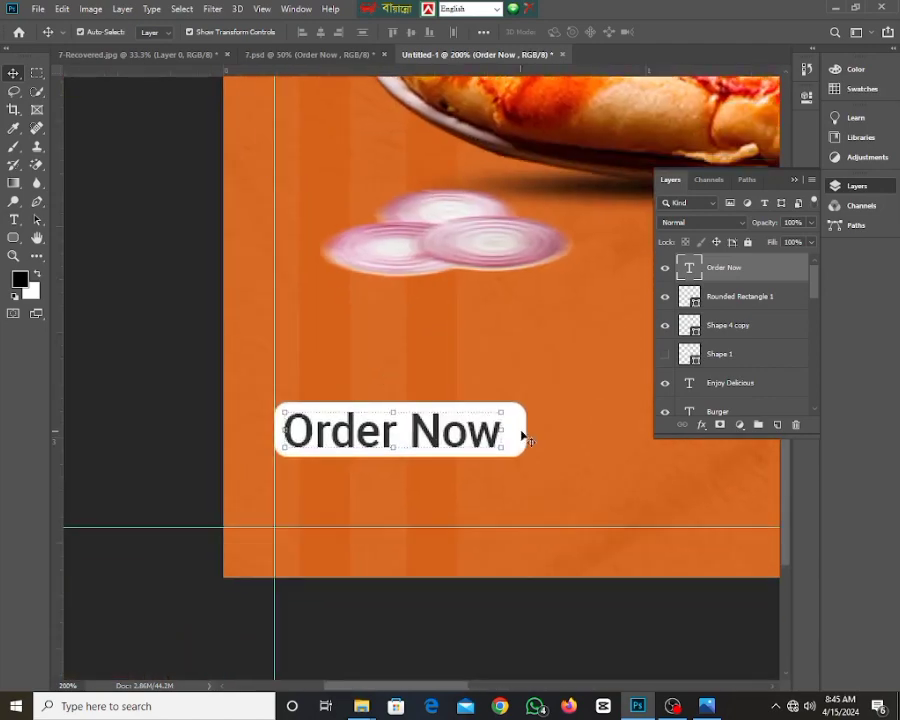
pyautogui.moveTo(417, 436); pyautogui.dragTo(417, 480)
pyautogui.click(168, 424)
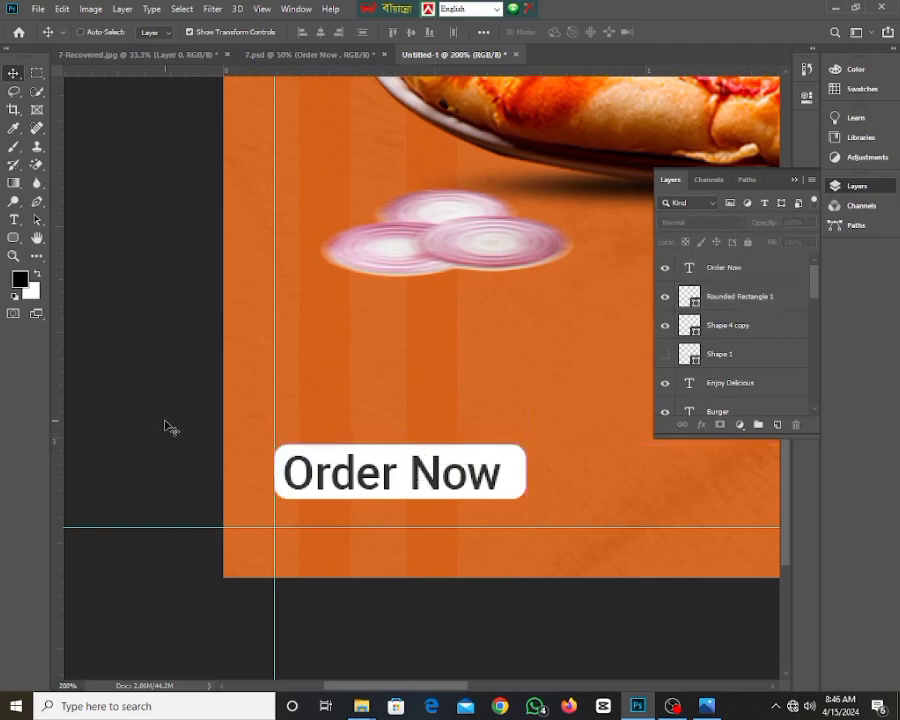
# - Move the white diagonal-stripe square into the poster's lower-right corner so it meets the right and bottom guides
pyautogui.keyDown('alt'); pyautogui.click(454, 421); pyautogui.keyUp('alt')
pyautogui.keyDown('alt'); pyautogui.click(454, 328); pyautogui.keyUp('alt')
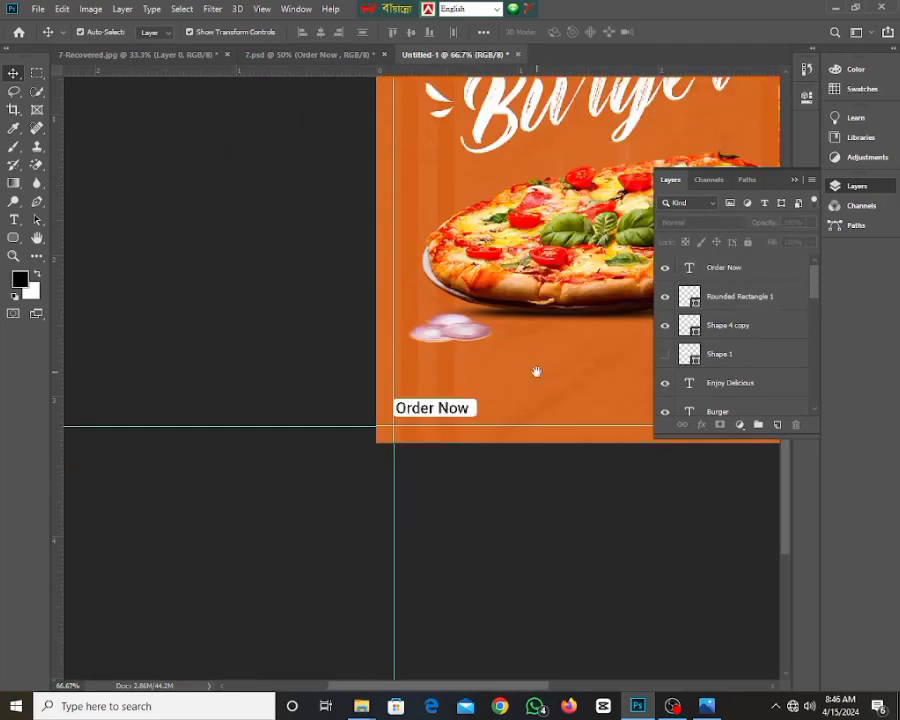
pyautogui.moveTo(536, 372); pyautogui.dragTo(265, 398)
pyautogui.keyDown('alt'); pyautogui.click(418, 326); pyautogui.keyUp('alt')
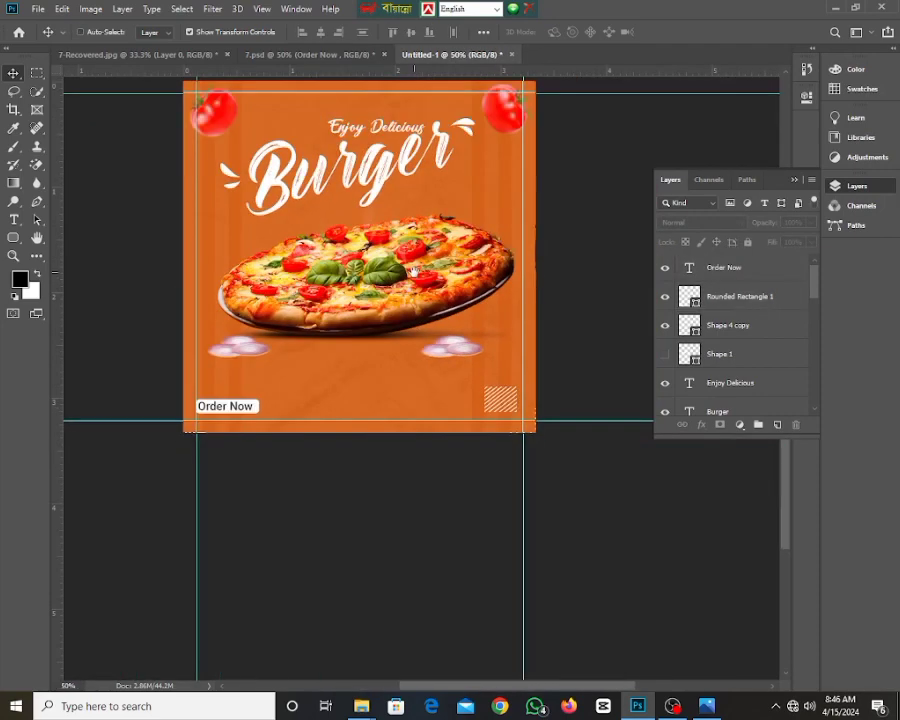
pyautogui.moveTo(414, 272); pyautogui.dragTo(396, 368)
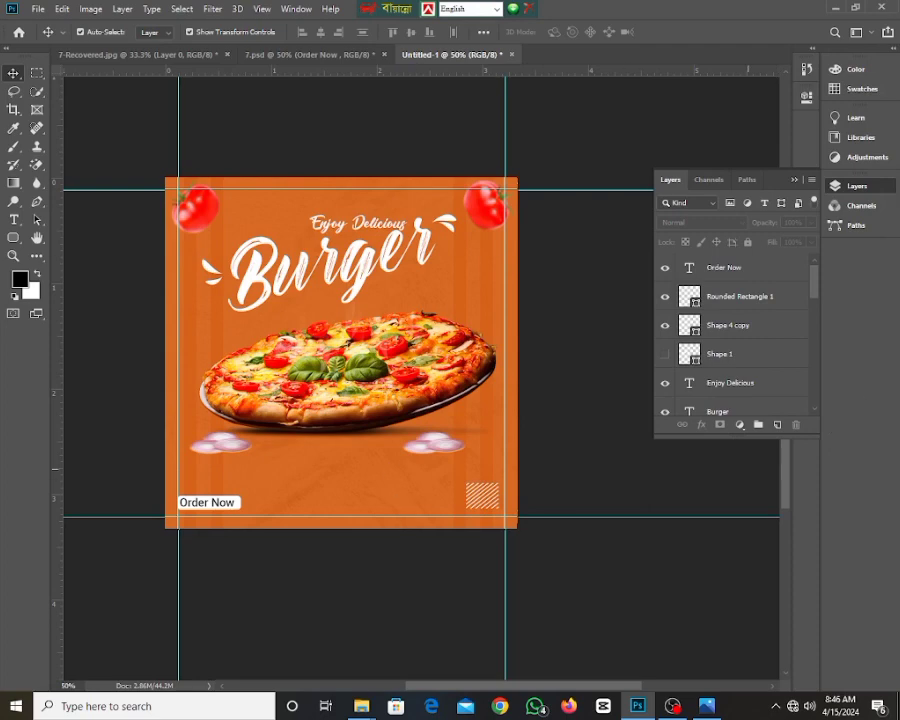
pyautogui.moveTo(474, 488); pyautogui.dragTo(488, 505)
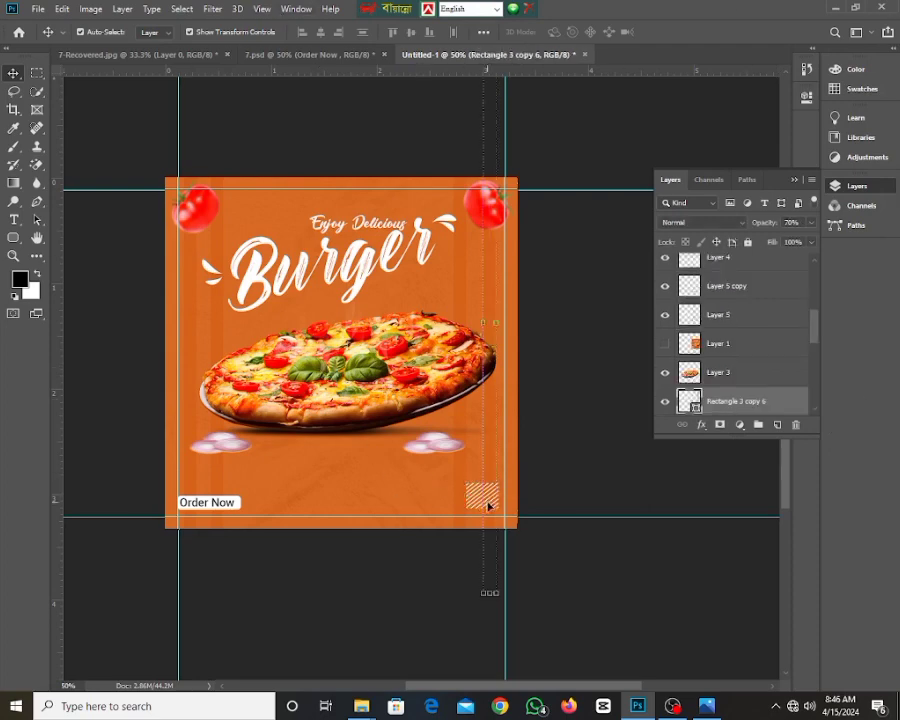
pyautogui.click(597, 482)
pyautogui.keyDown('ctrl'); pyautogui.click(362, 430); pyautogui.keyUp('ctrl')
pyautogui.keyDown('ctrl'); pyautogui.click(362, 430); pyautogui.keyUp('ctrl')
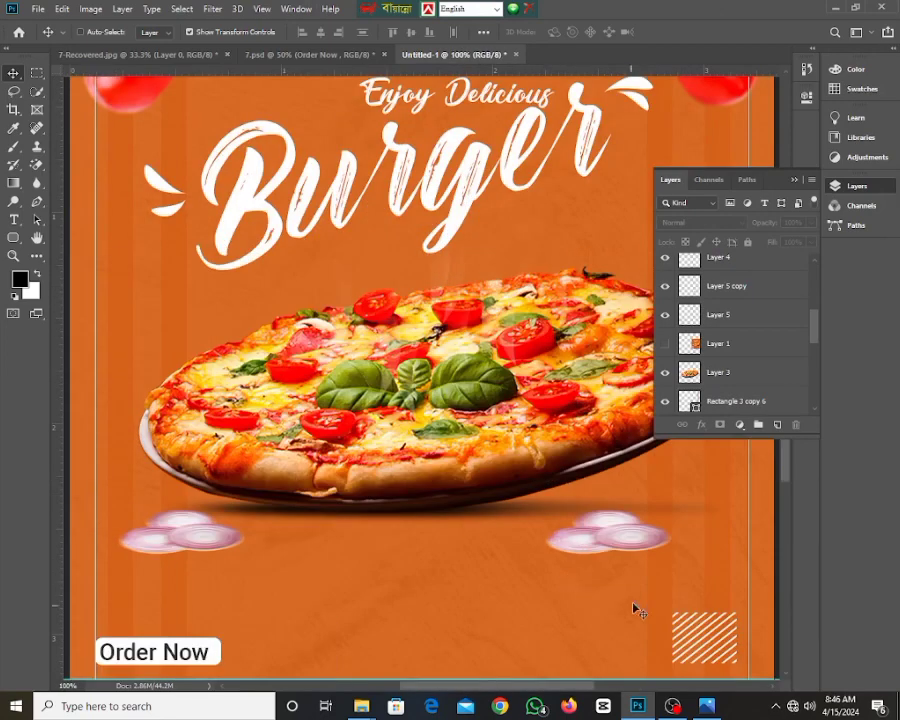
pyautogui.keyDown('ctrl'); pyautogui.click(686, 634); pyautogui.keyUp('ctrl')
pyautogui.moveTo(690, 636); pyautogui.dragTo(704, 651)
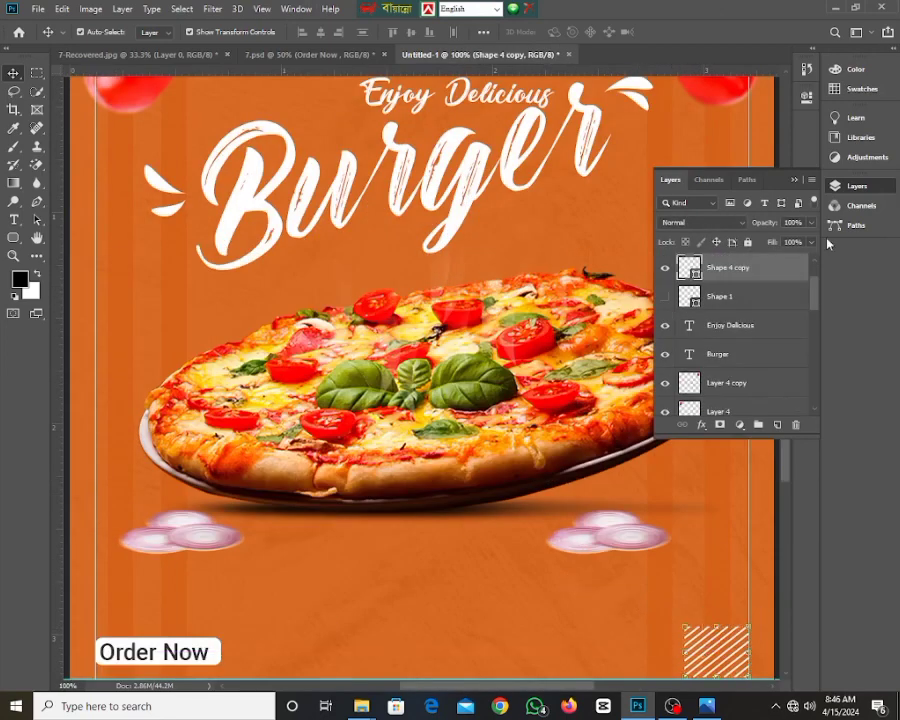
# - Collapse the layers list and deselect the diagonal-stripe square, with the whole poster in view
pyautogui.click(796, 181)
pyautogui.hotkey('ctrl', '-')
pyautogui.hotkey('ctrl', '-')
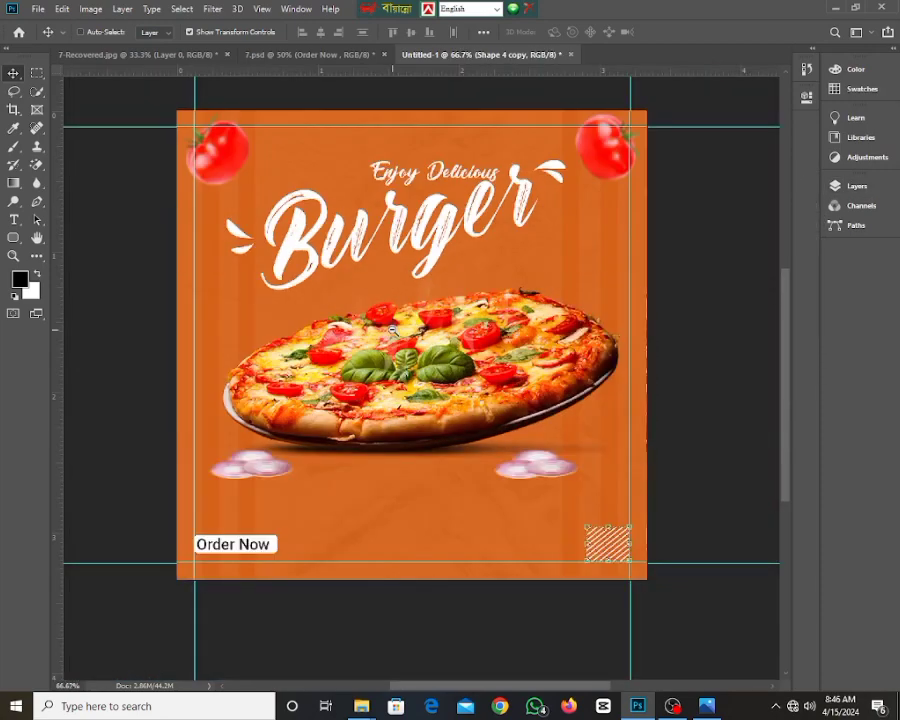
pyautogui.click(650, 356)
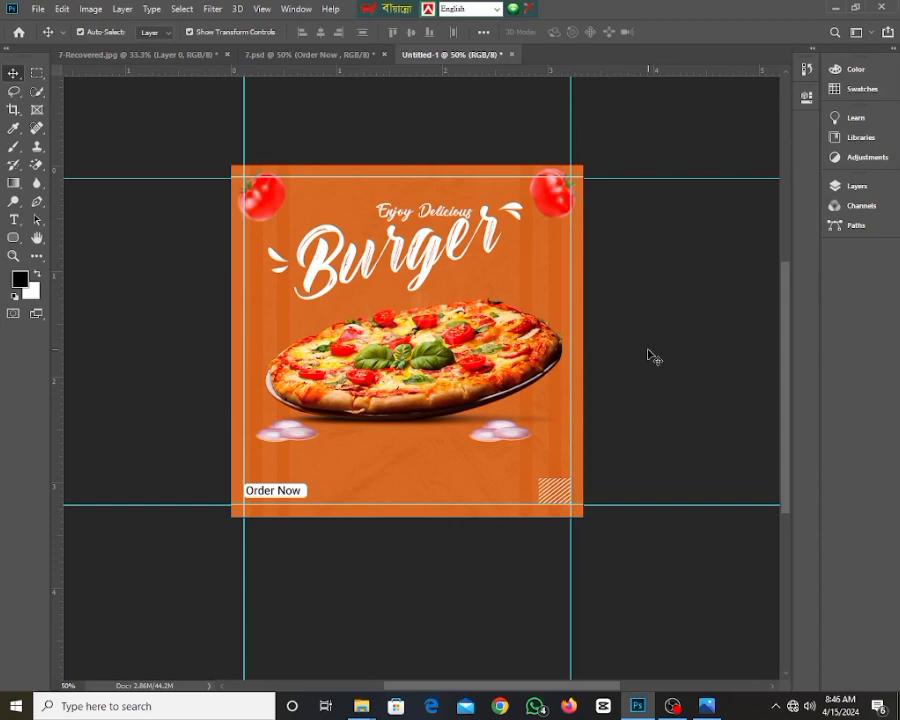